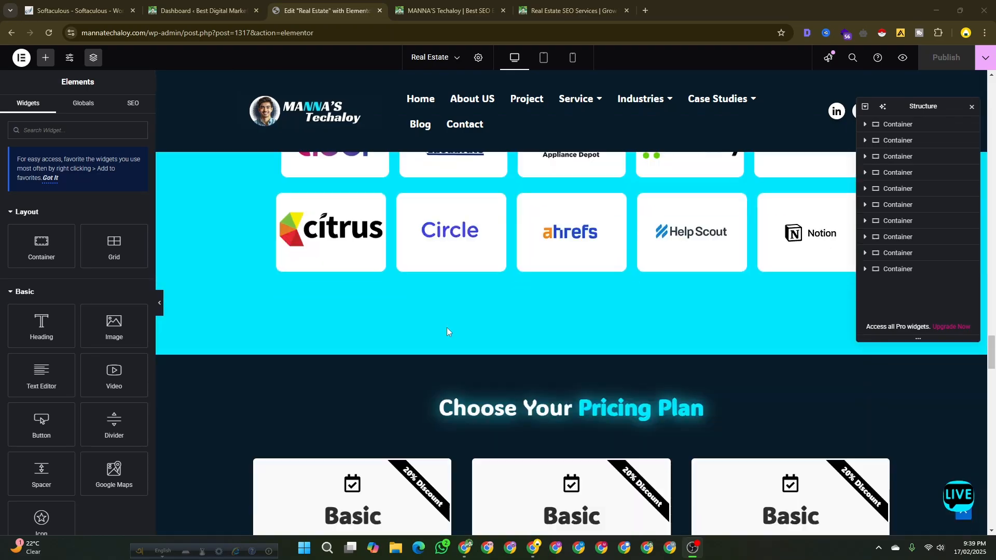
pyautogui.scroll(20, 437, 337)
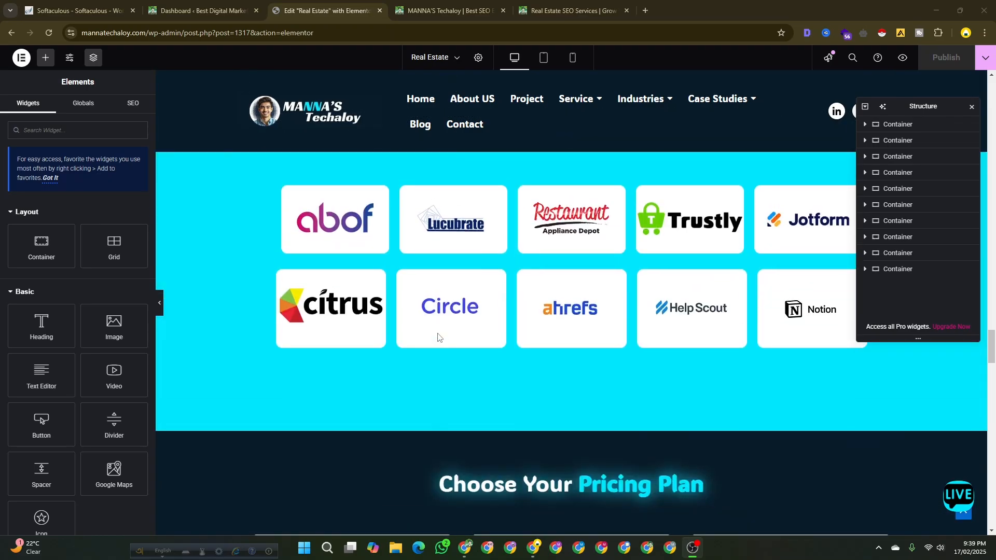
pyautogui.scroll(10, 437, 336)
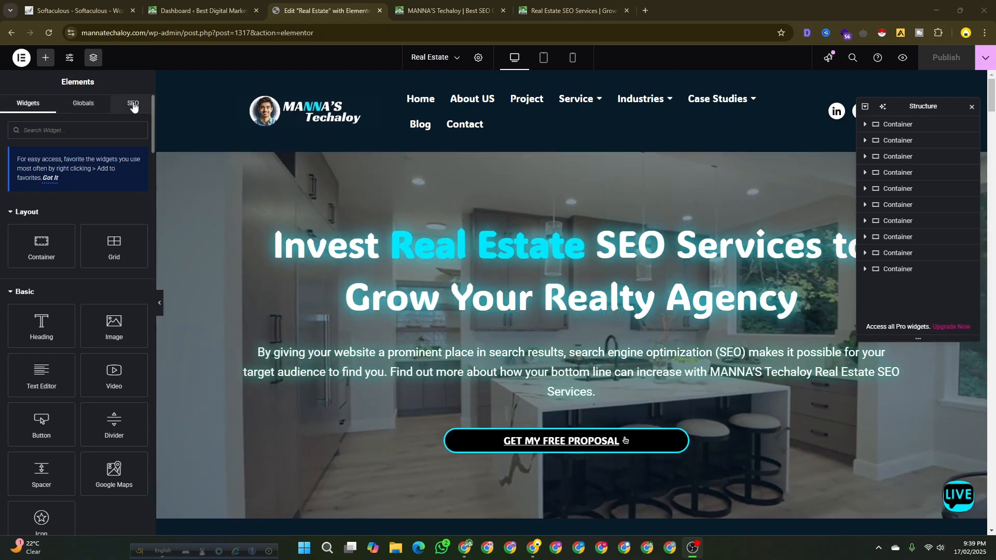
pyautogui.scroll(-5, 88, 204)
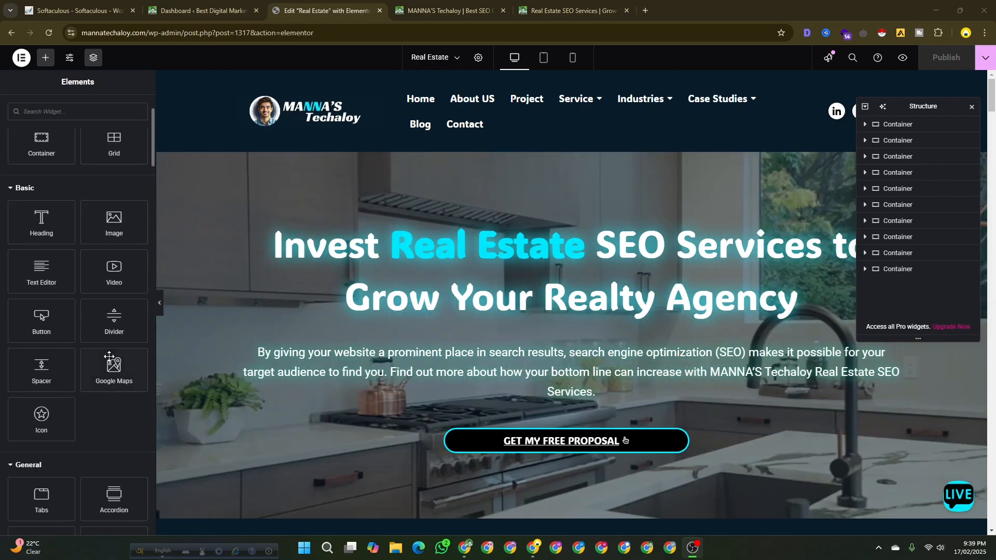
pyautogui.scroll(-6, 88, 204)
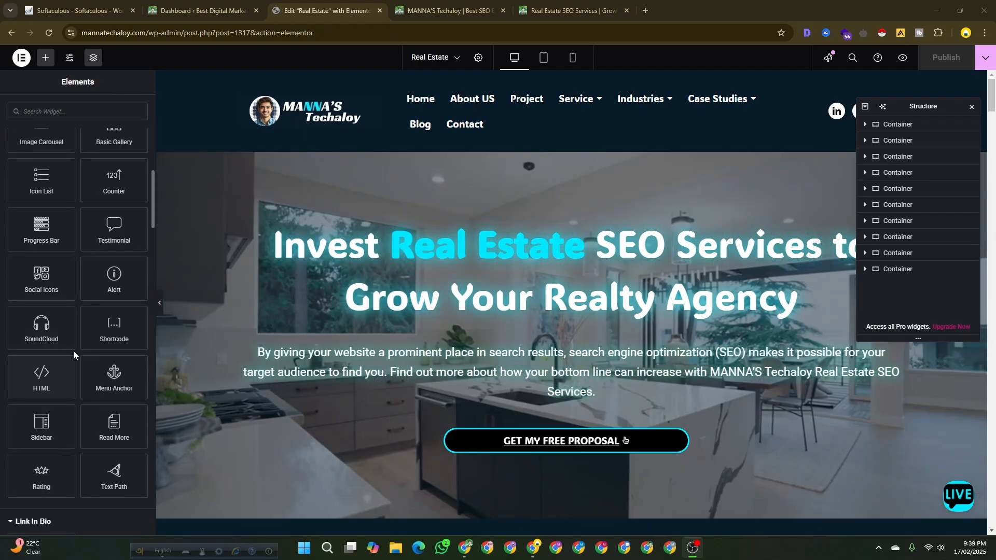
pyautogui.scroll(11, 58, 269)
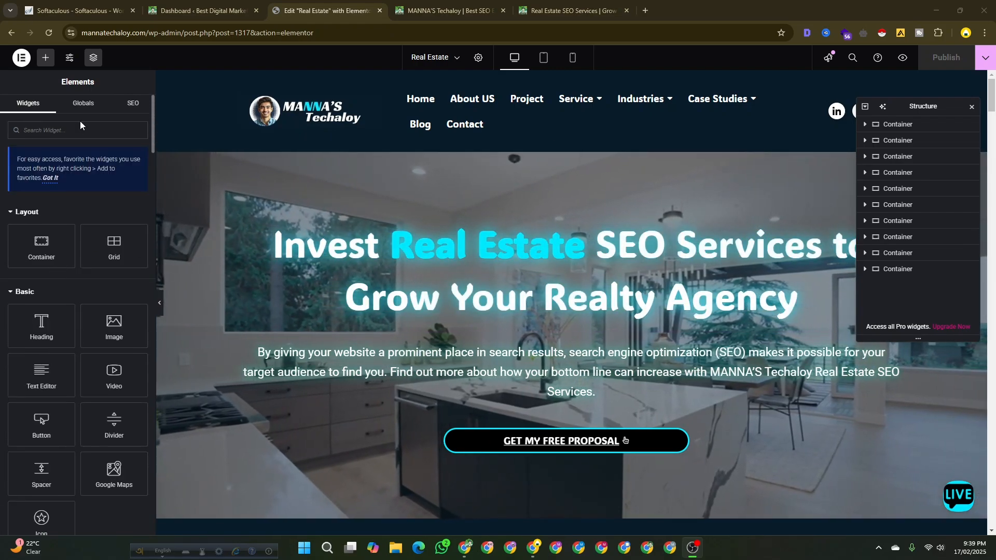
# Open the Real Estate page's SEO settings and look over the snippet preview, focus keyword field and Basic SEO checks.
pyautogui.click(84, 105)
pyautogui.click(131, 105)
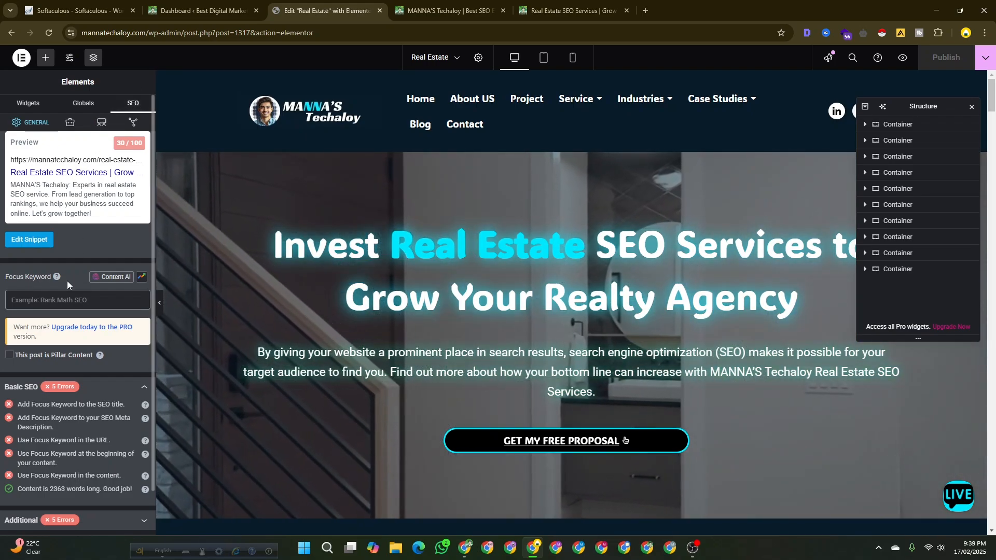
pyautogui.scroll(-1, 55, 438)
pyautogui.scroll(1, 66, 237)
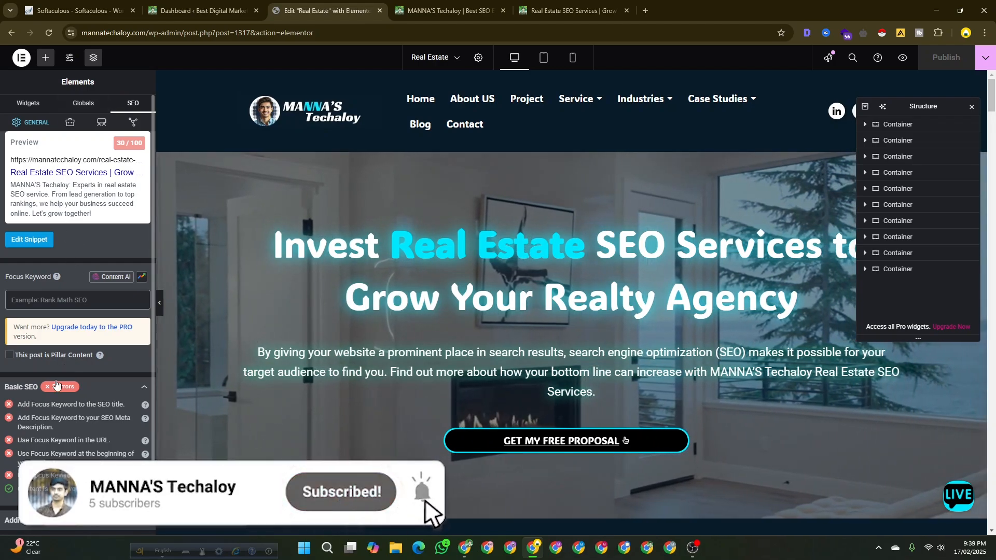
pyautogui.click(42, 300)
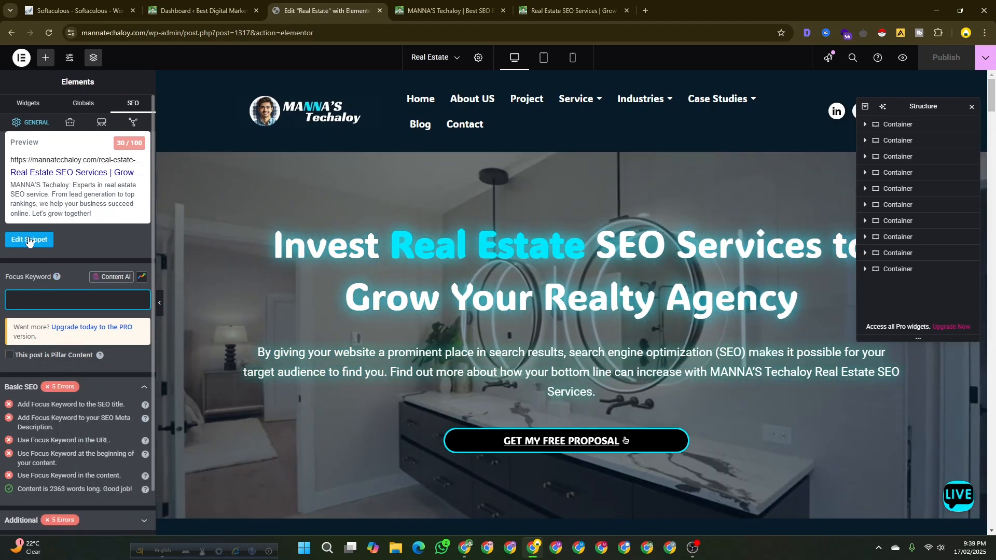
# Open the snippet editor and compare the desktop and mobile search result previews.
pyautogui.click(29, 239)
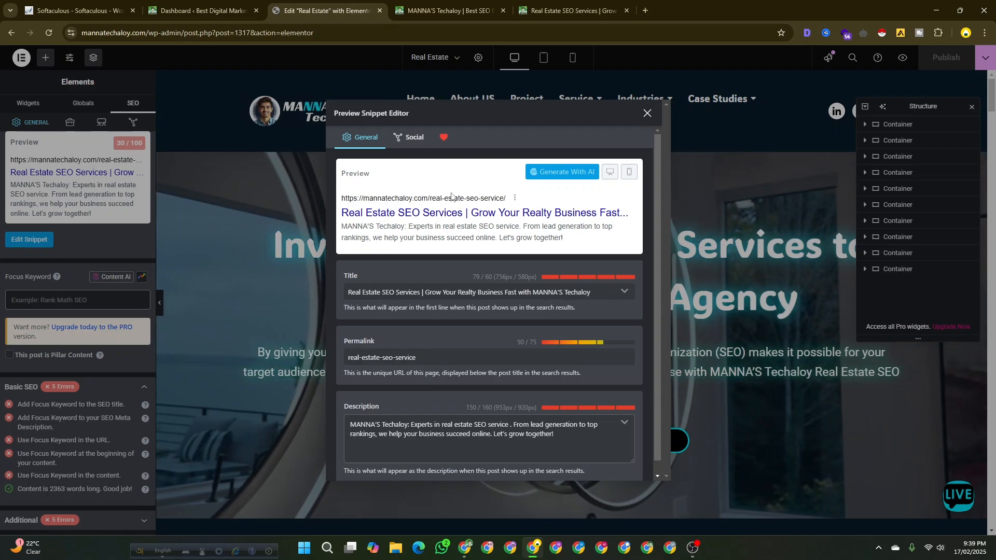
pyautogui.click(614, 169)
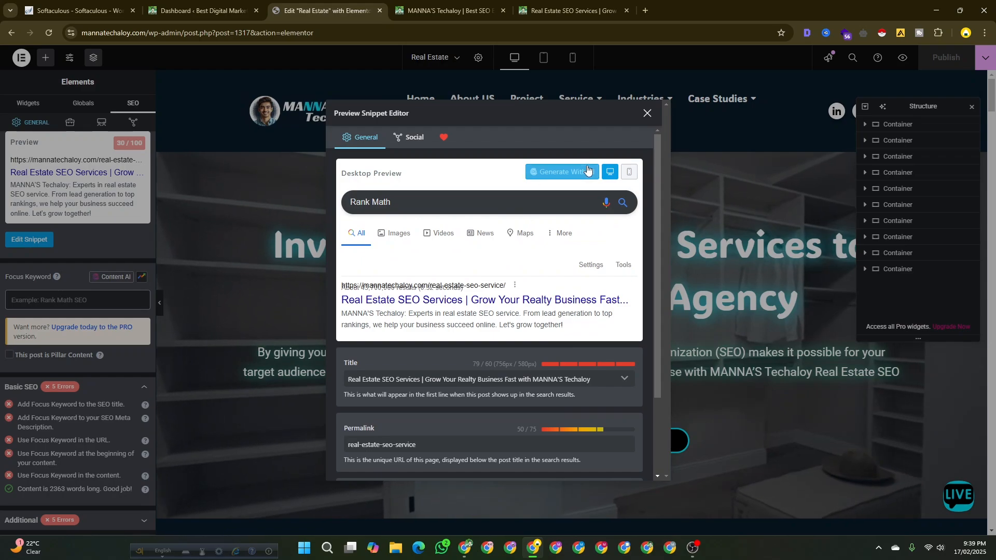
pyautogui.click(628, 172)
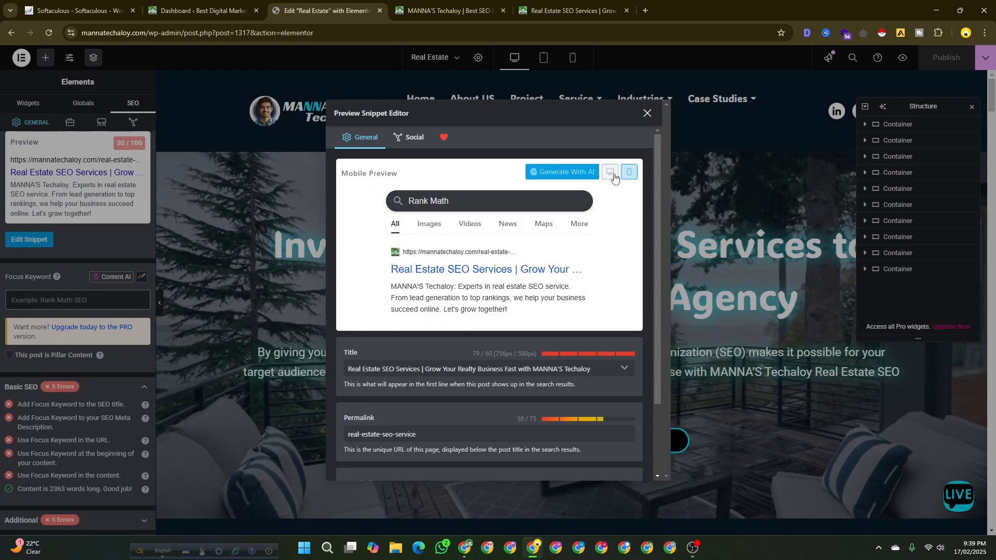
pyautogui.click(611, 172)
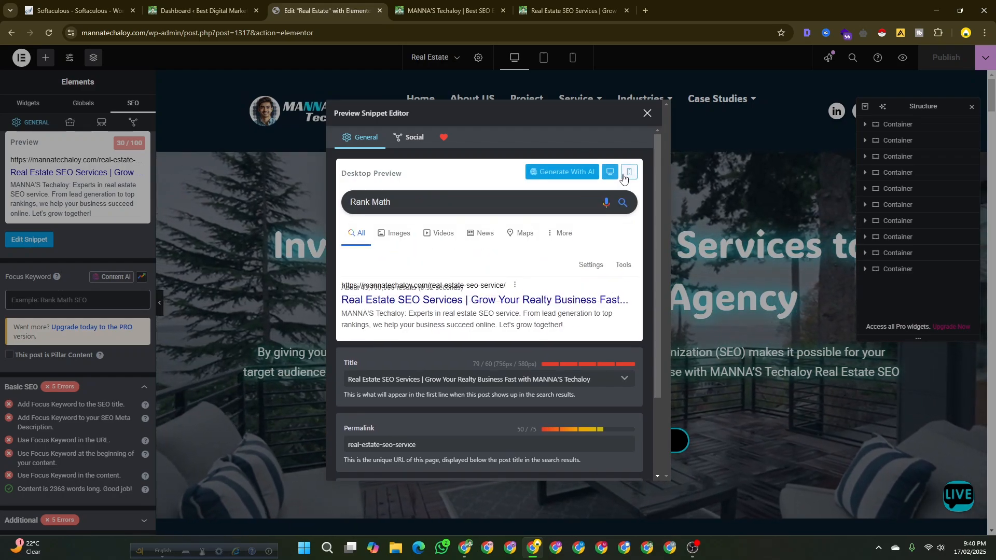
pyautogui.click(627, 174)
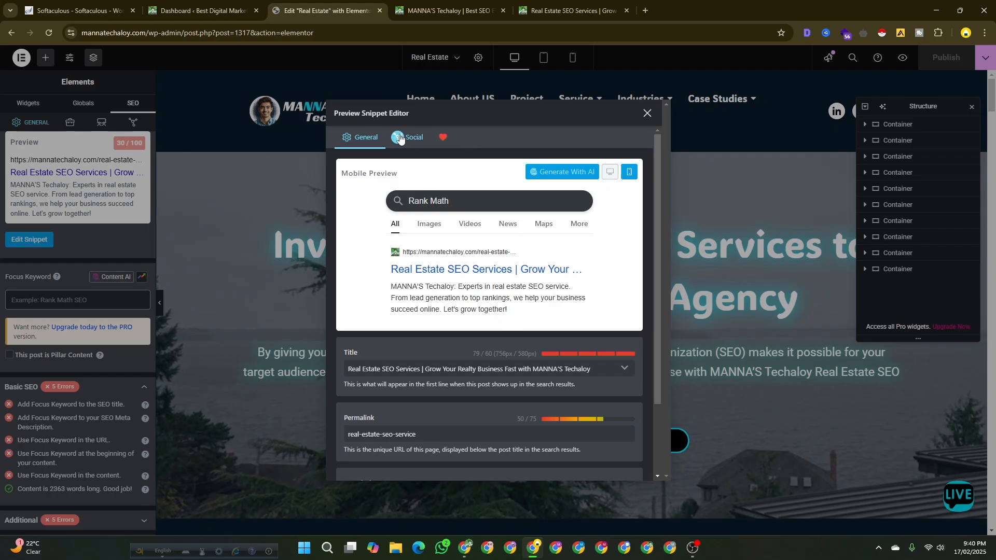
# Examine the snippet's Facebook sharing preview with its image, title and description settings, and view the Twitter card.
pyautogui.click(399, 138)
pyautogui.scroll(-3, 473, 332)
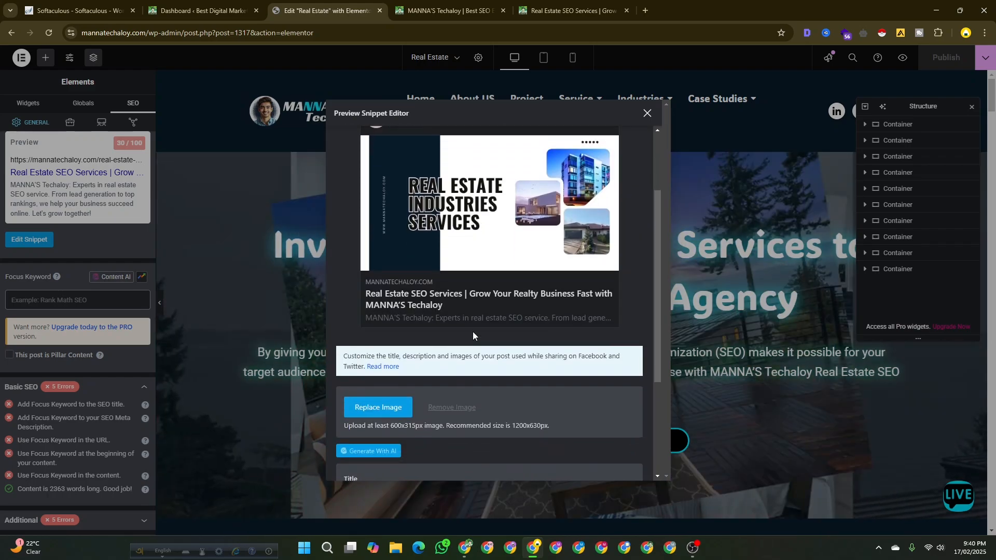
pyautogui.scroll(-4, 473, 335)
pyautogui.scroll(6, 465, 352)
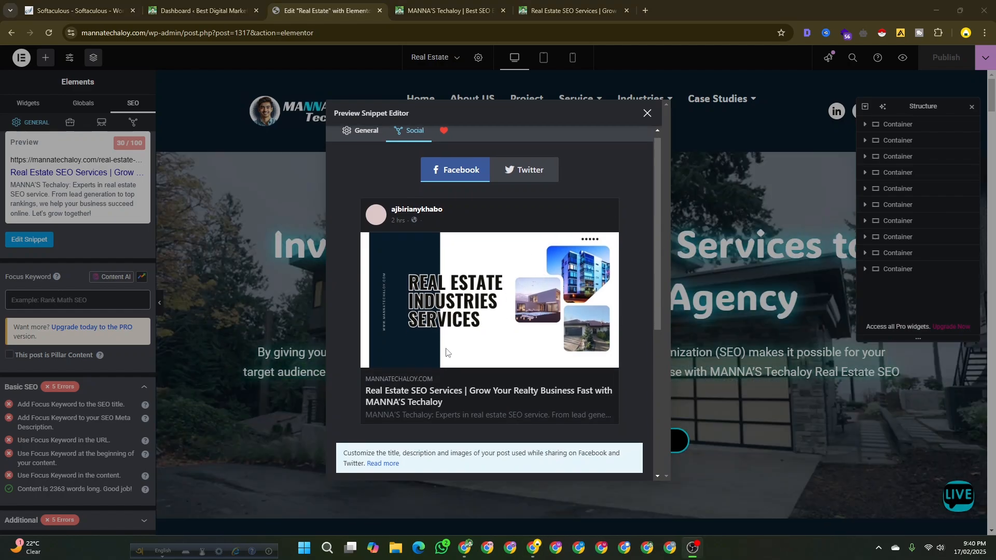
pyautogui.scroll(-1, 516, 259)
pyautogui.scroll(-4, 505, 297)
pyautogui.scroll(5, 476, 281)
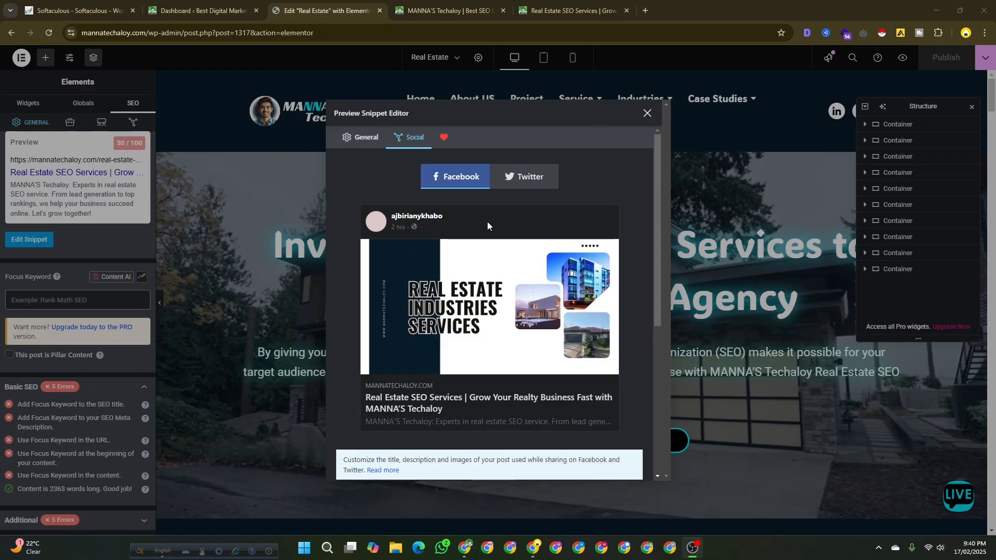
pyautogui.scroll(-2, 486, 355)
pyautogui.scroll(-3, 486, 355)
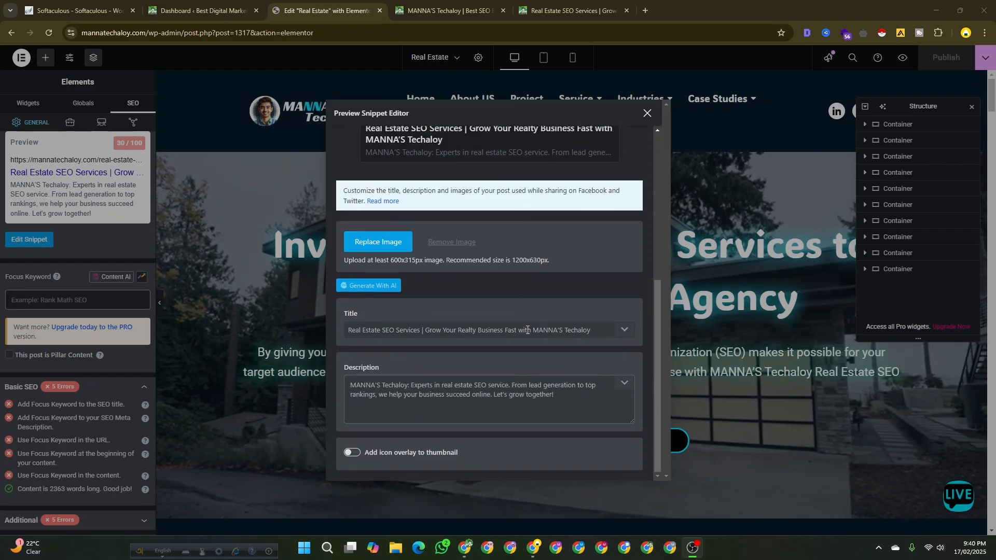
pyautogui.scroll(5, 443, 395)
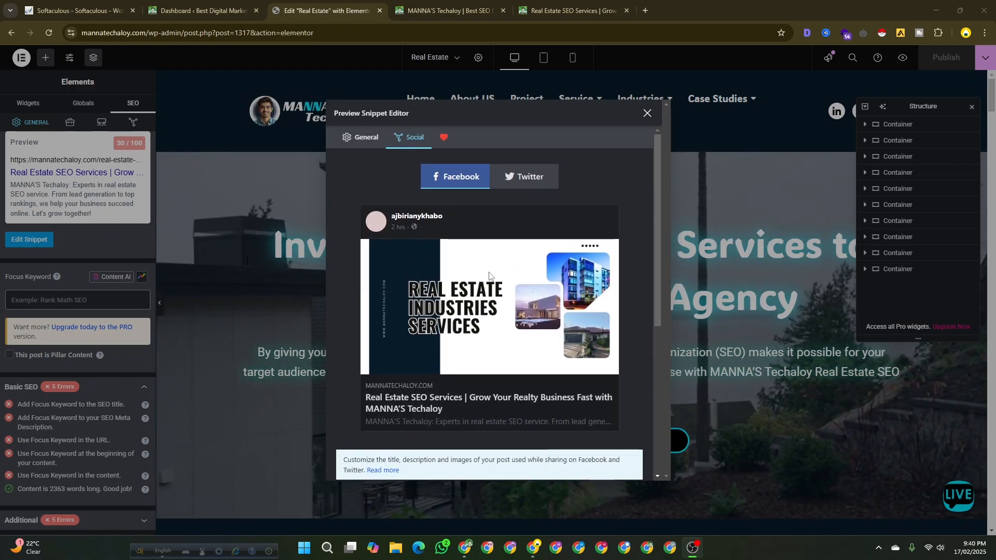
pyautogui.click(510, 185)
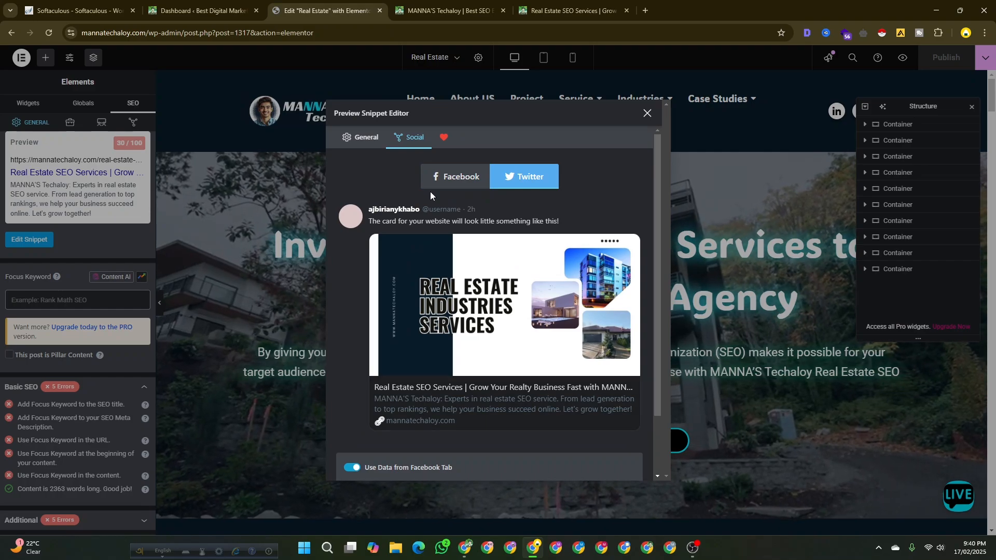
# Review the snippet's general title, permalink and description fields, and close the snippet editor.
pyautogui.click(366, 138)
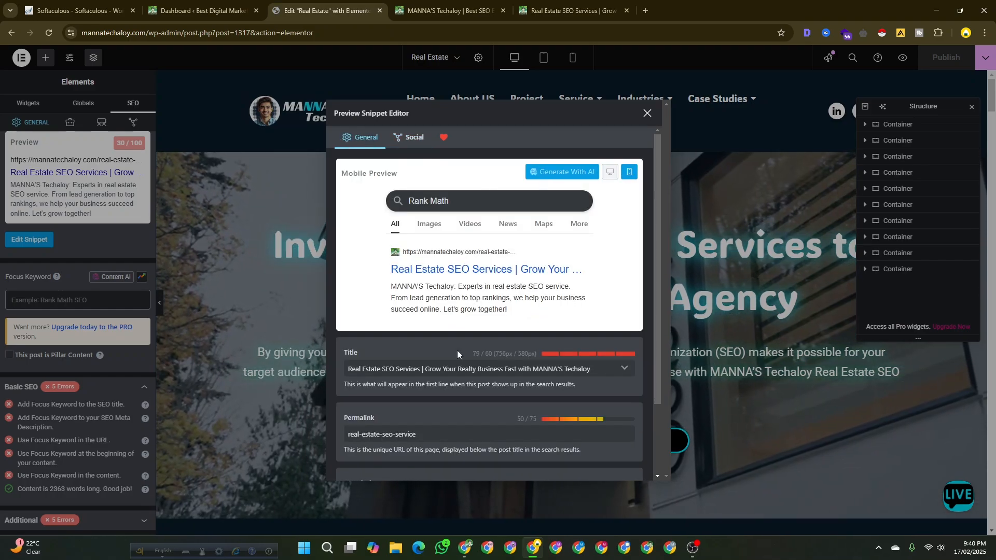
pyautogui.scroll(-3, 455, 376)
pyautogui.scroll(5, 455, 375)
pyautogui.click(647, 113)
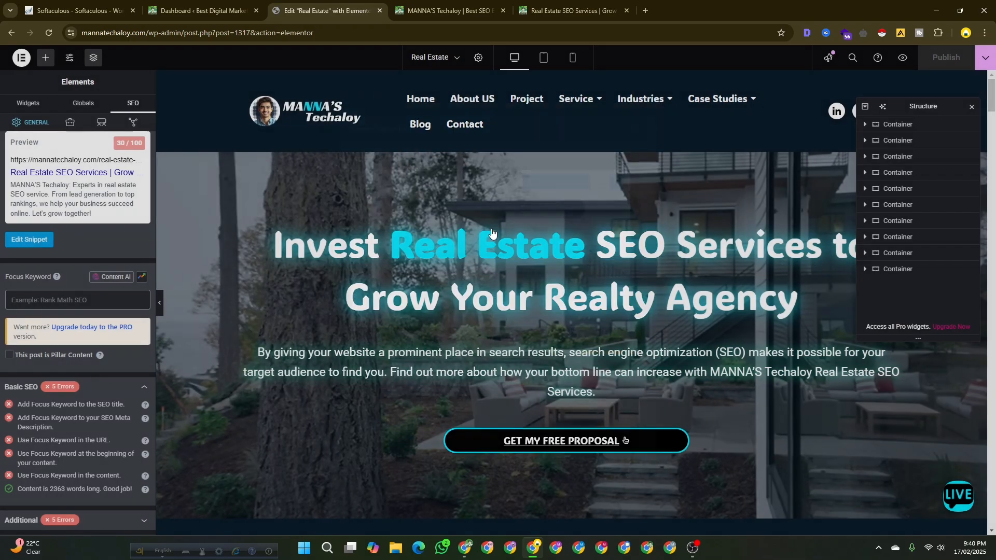
# Add the focus keyword "real estate seo service" from the On Page SEO document to the page's SEO settings.
pyautogui.click(52, 298)
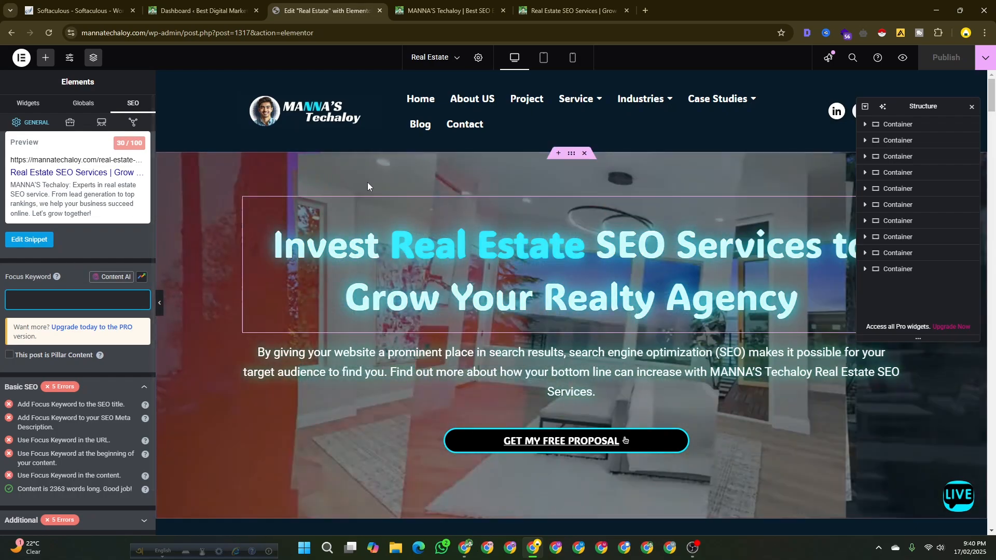
pyautogui.hotkey('alt', 'Tab')
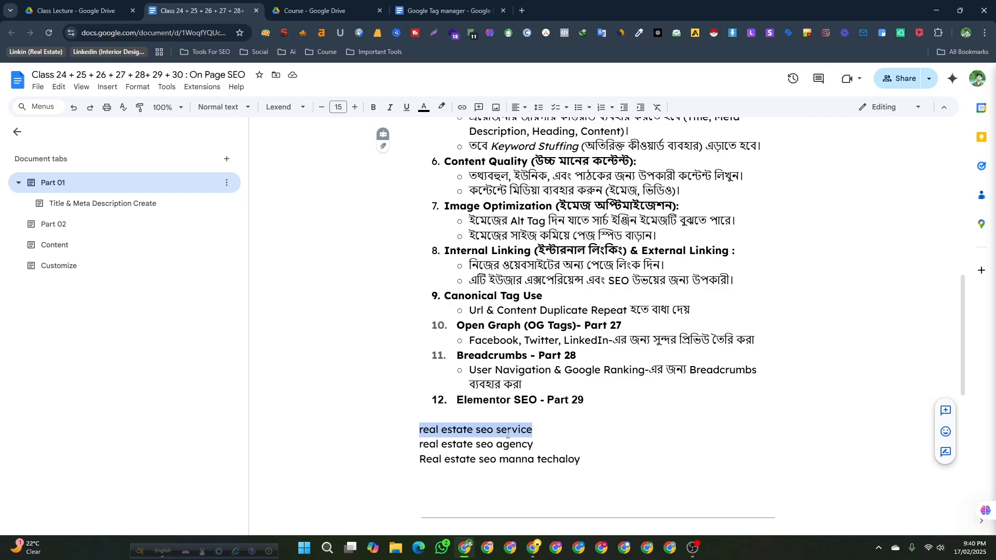
pyautogui.click(533, 549)
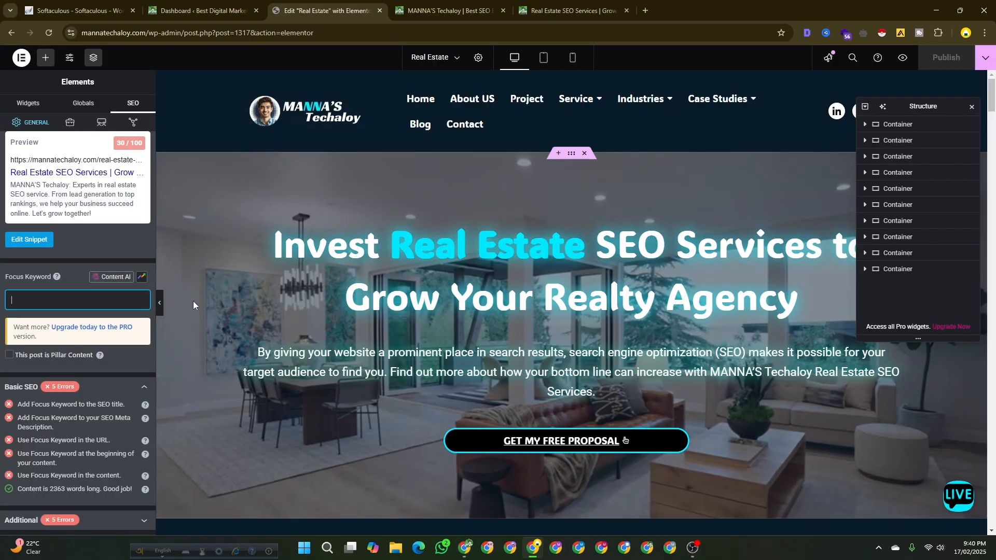
pyautogui.write('real estate seo service')
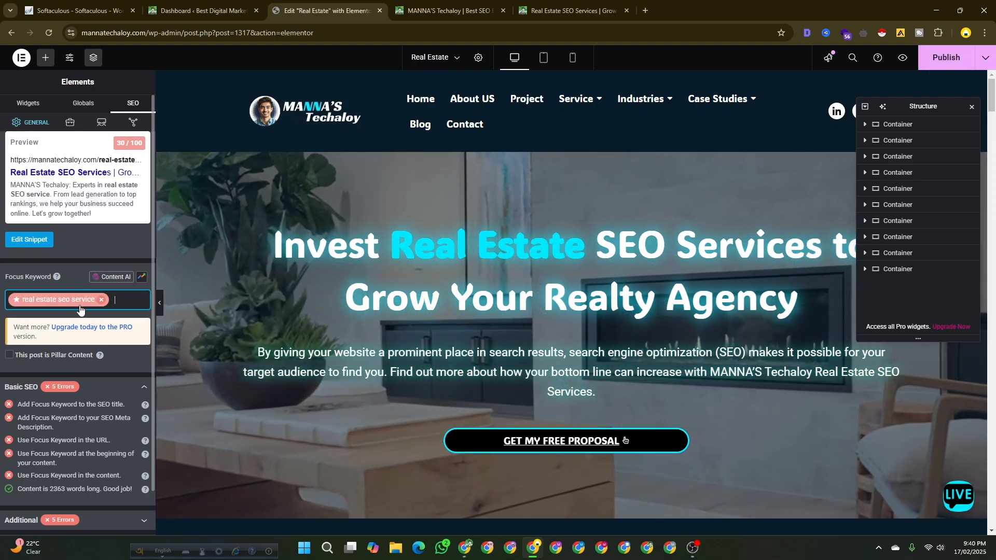
pyautogui.press('Return')
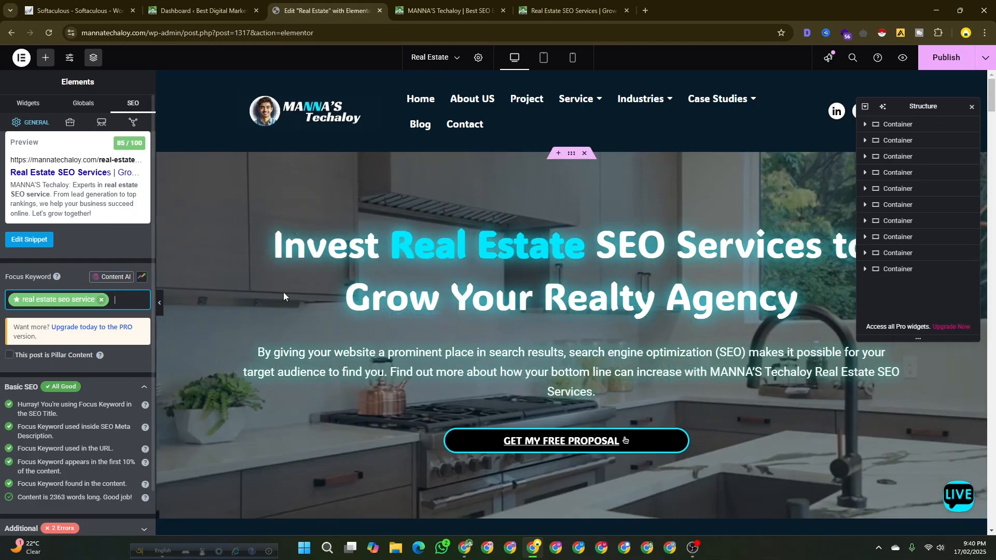
# Look through the Real Estate page's content, from the hero section through the service cards to the pricing plans.
pyautogui.scroll(-5, 456, 394)
pyautogui.scroll(-20, 456, 396)
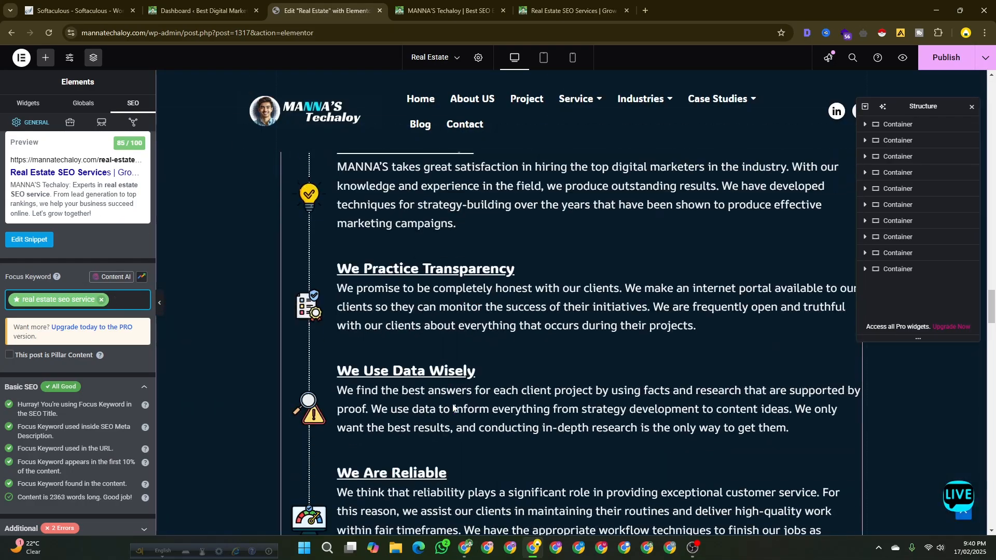
pyautogui.scroll(-5, 452, 405)
pyautogui.scroll(15, 453, 405)
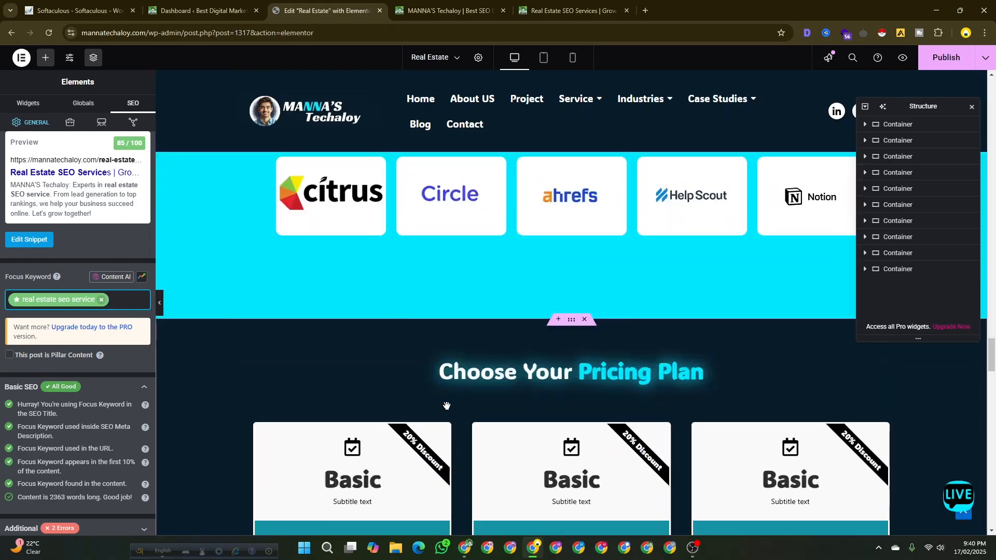
pyautogui.scroll(20, 443, 410)
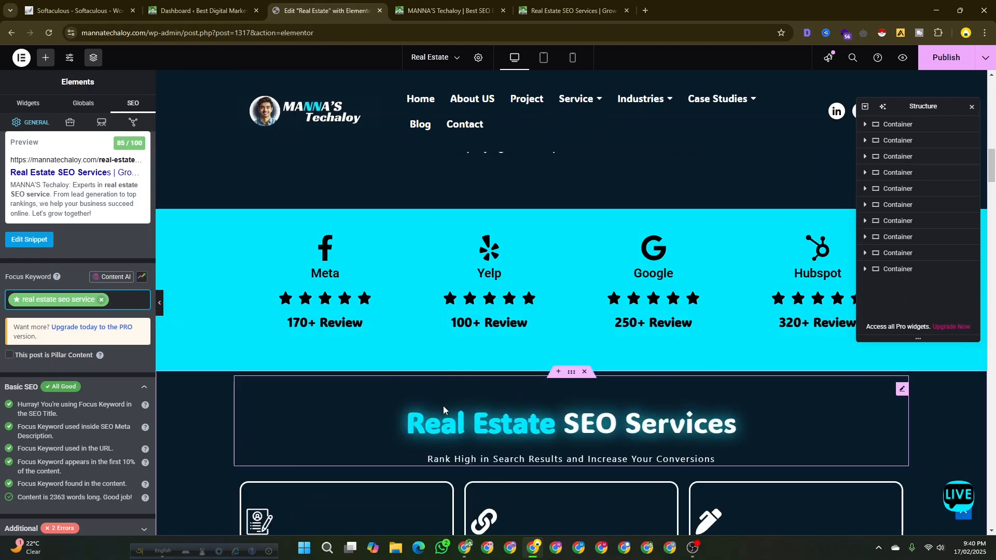
pyautogui.scroll(10, 443, 406)
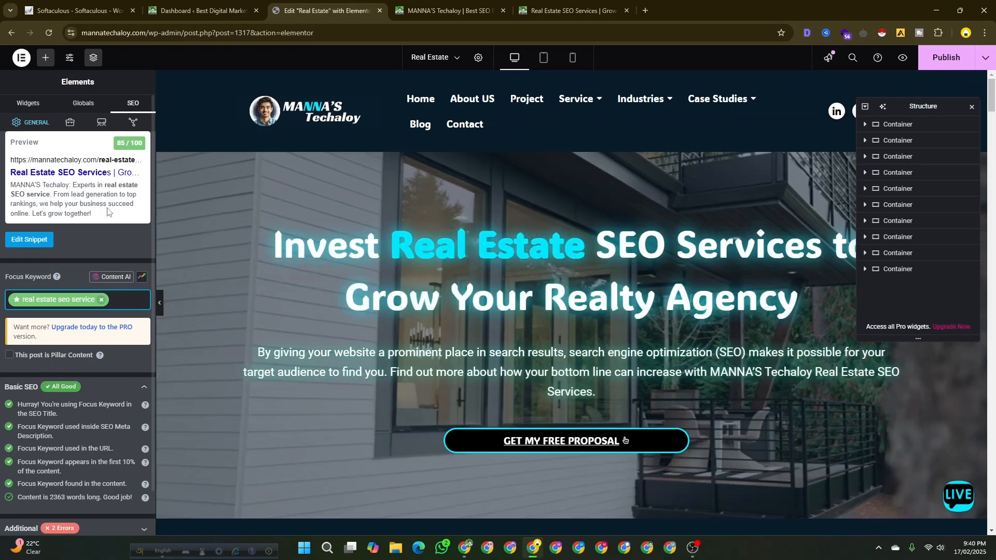
pyautogui.scroll(-15, 568, 321)
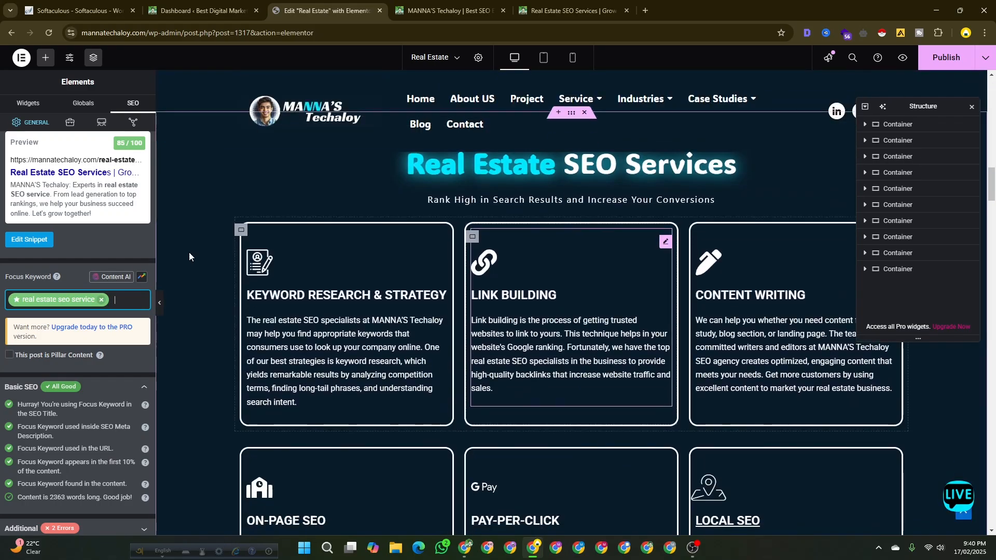
pyautogui.scroll(15, 623, 359)
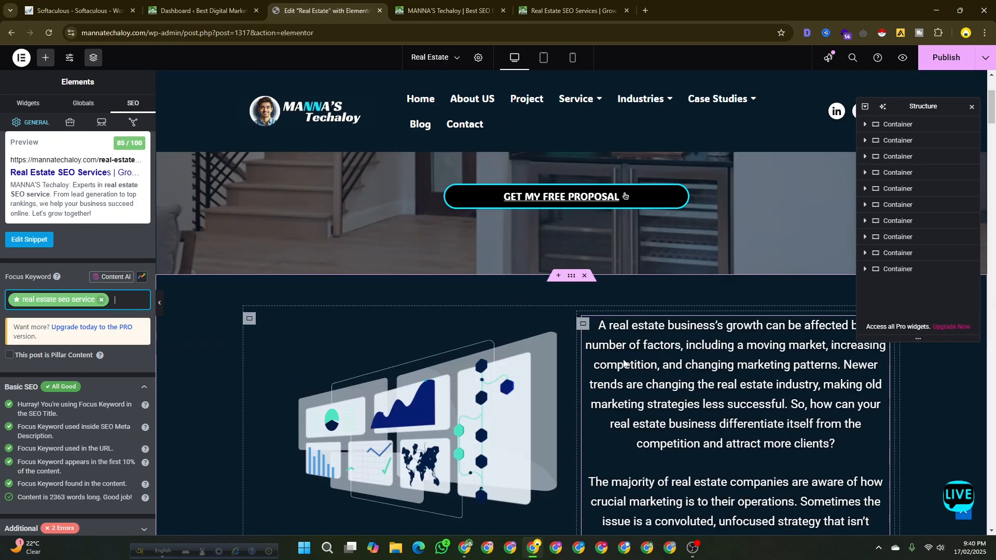
pyautogui.scroll(-6, 501, 394)
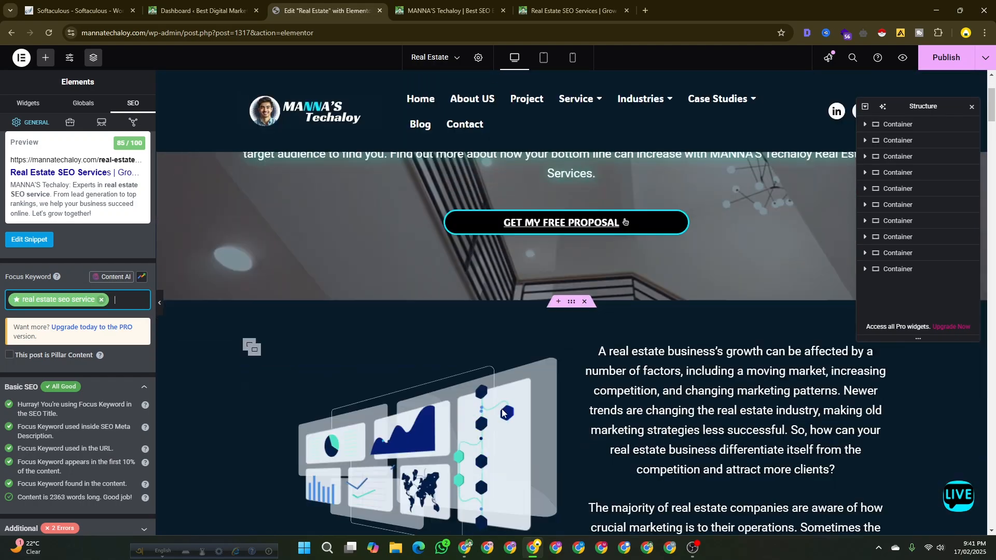
pyautogui.scroll(-20, 502, 405)
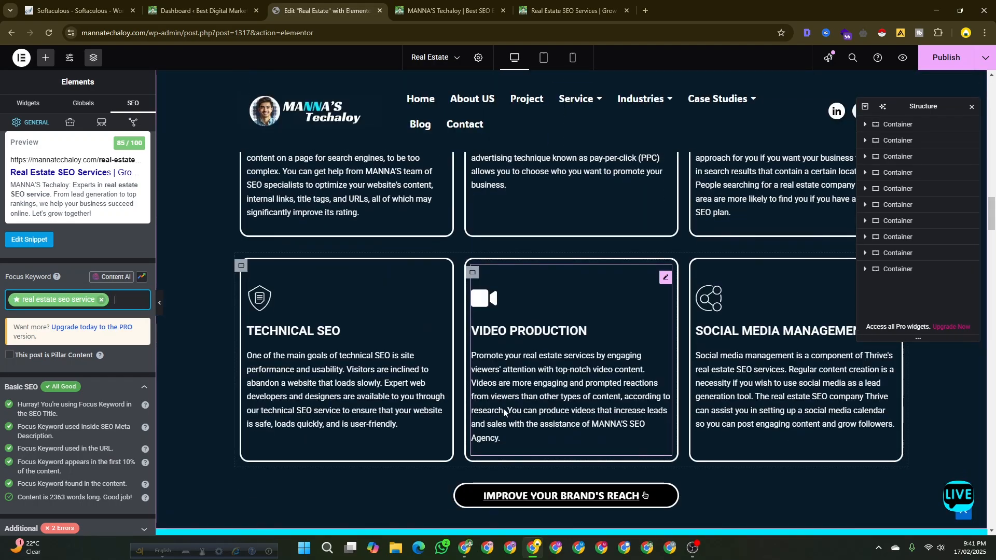
pyautogui.scroll(-20, 503, 409)
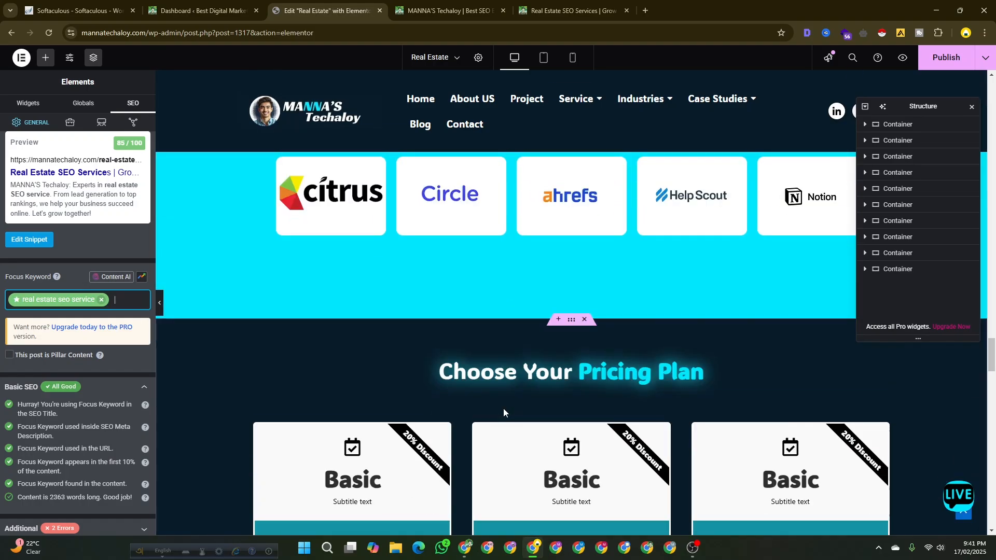
# Look over the rest of the Real Estate page down to the FAQ section, and return to the Real Estate SEO Services section.
pyautogui.scroll(-12, 503, 408)
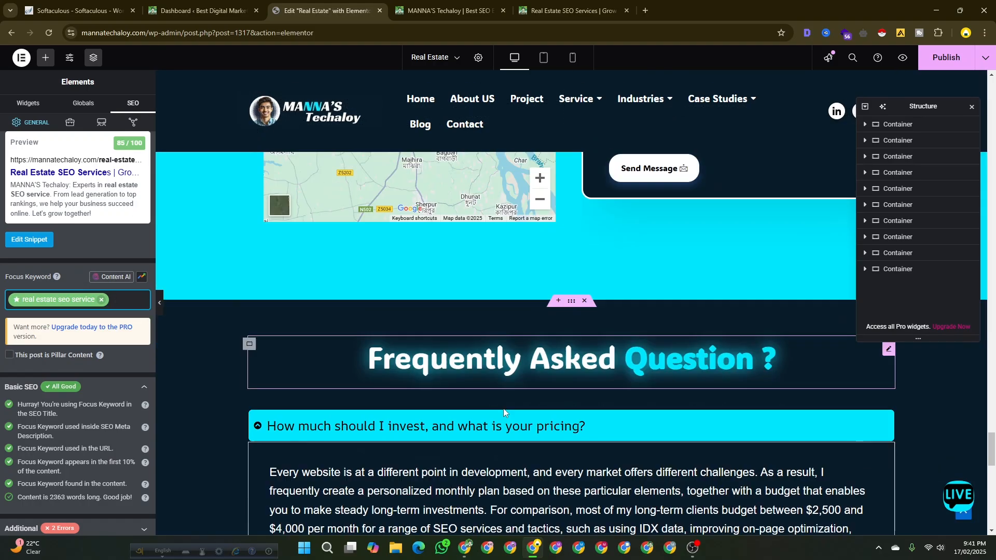
pyautogui.scroll(20, 504, 412)
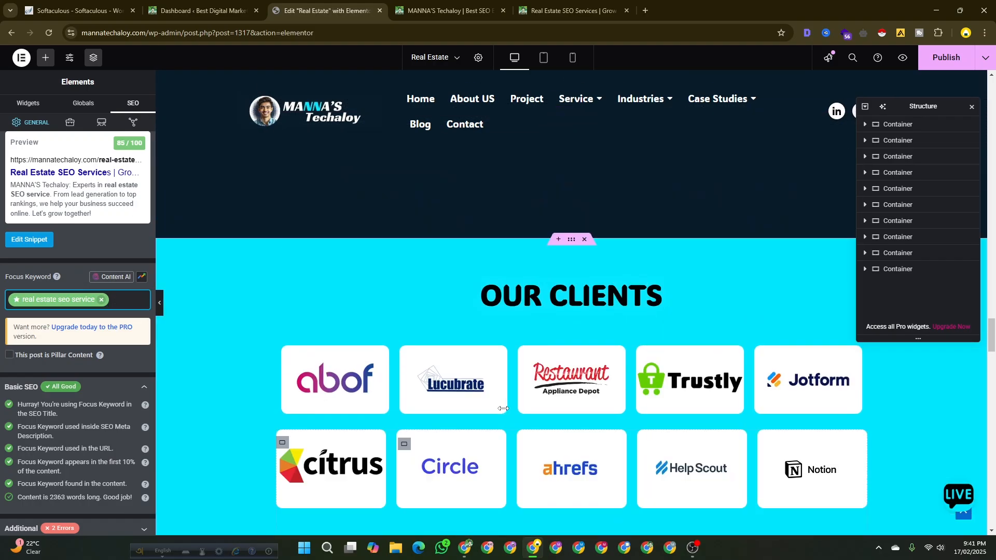
pyautogui.scroll(15, 503, 412)
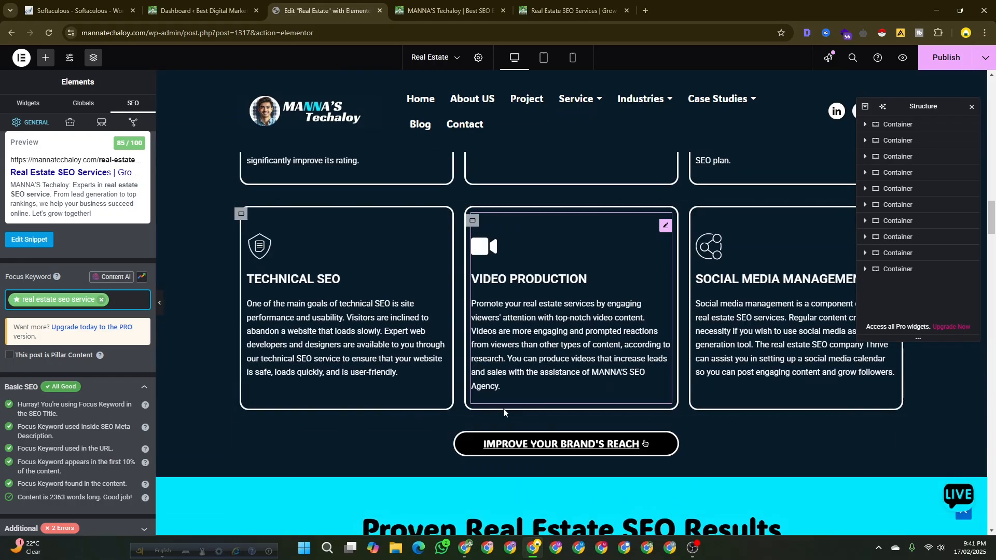
pyautogui.scroll(10, 503, 412)
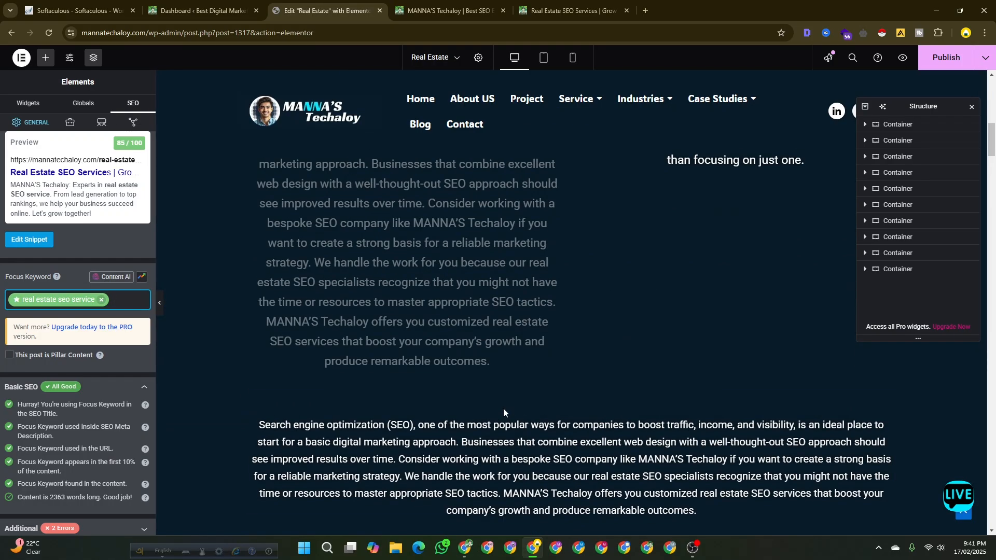
pyautogui.scroll(8, 523, 359)
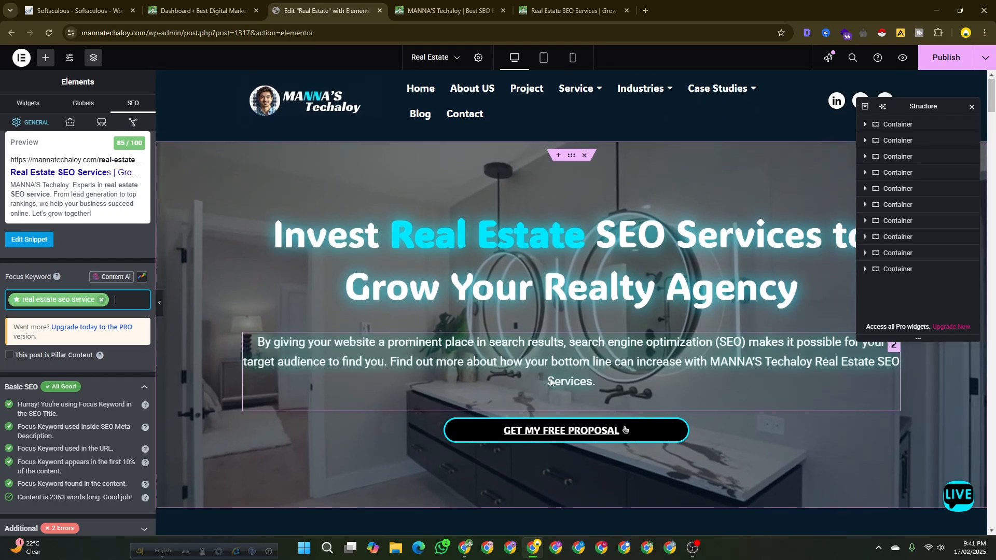
pyautogui.scroll(-6, 462, 402)
pyautogui.scroll(-10, 462, 403)
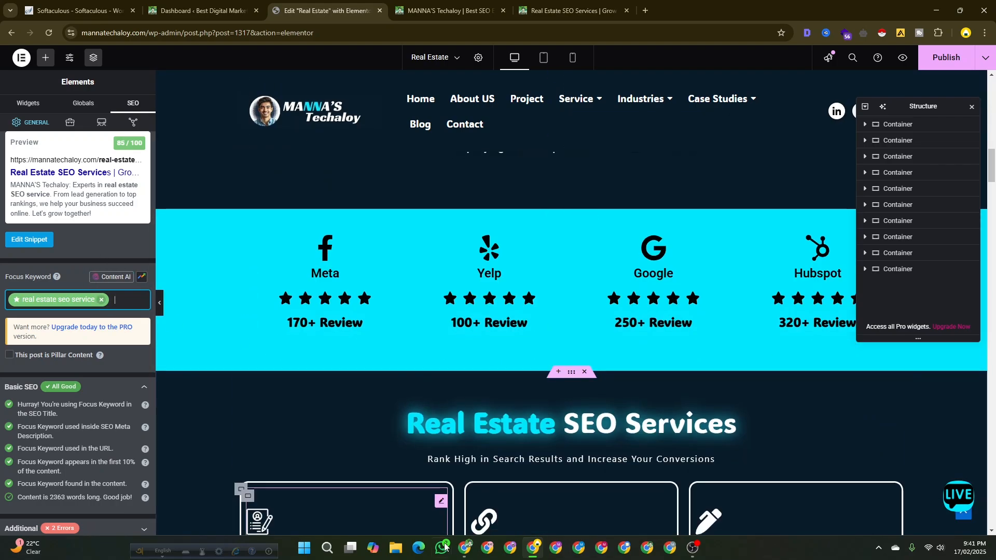
# Add "real estate seo agency" from the On Page SEO document as a second focus keyword for the page.
pyautogui.click(460, 548)
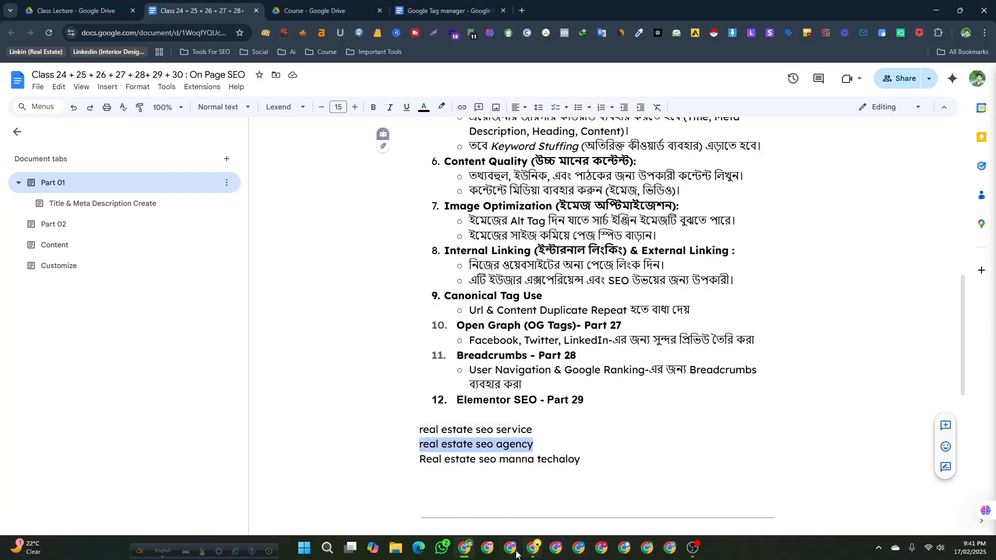
pyautogui.click(537, 550)
pyautogui.write('real estate seo agency')
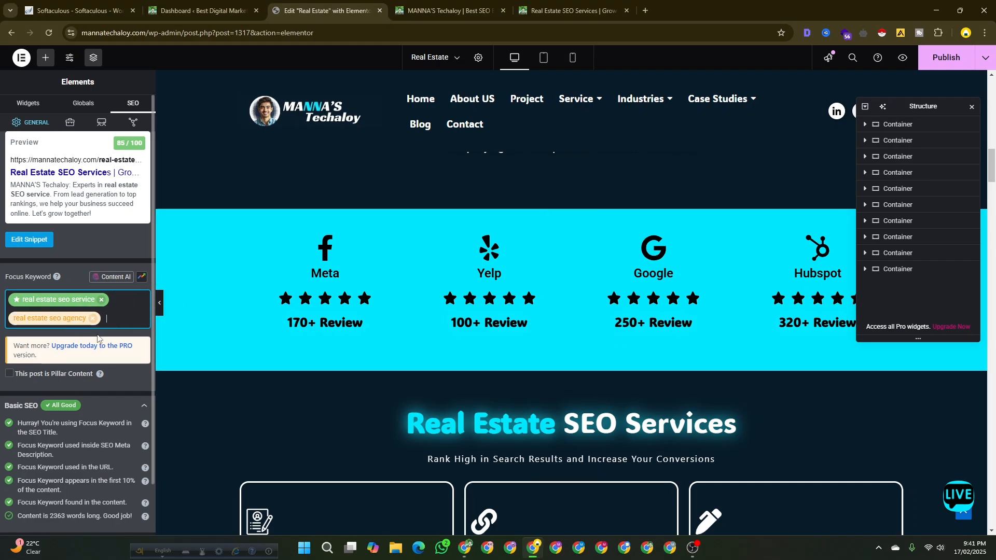
# Copy "Real estate seo manna techaloy" from the On Page SEO document and add it as a third focus keyword.
pyautogui.click(466, 549)
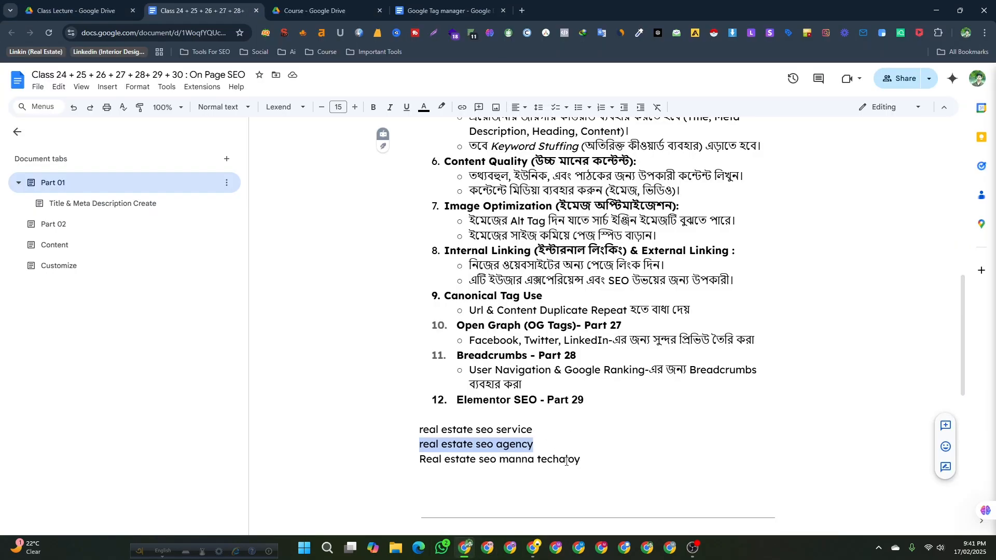
pyautogui.moveTo(579, 460); pyautogui.dragTo(386, 460)
pyautogui.hotkey('ctrl', 'c')
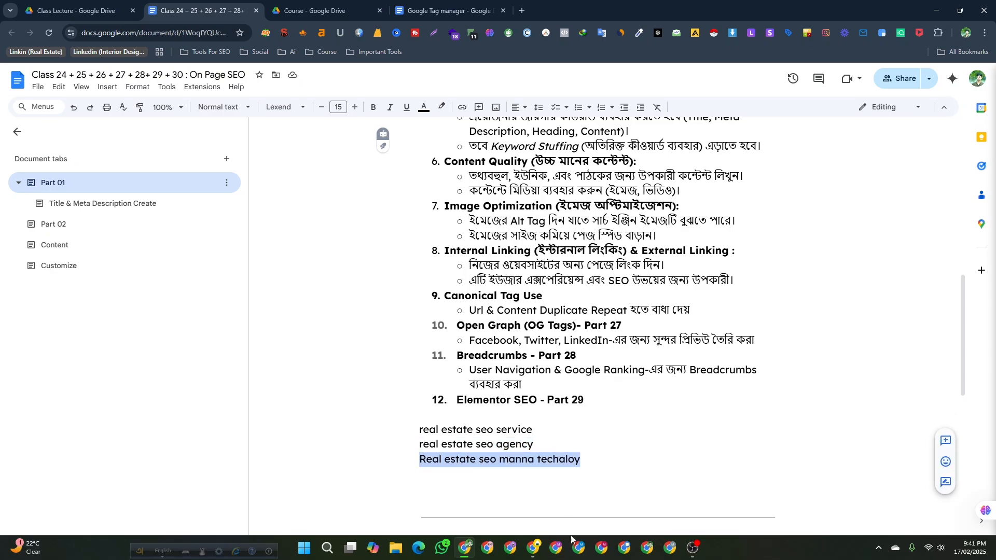
pyautogui.click(533, 548)
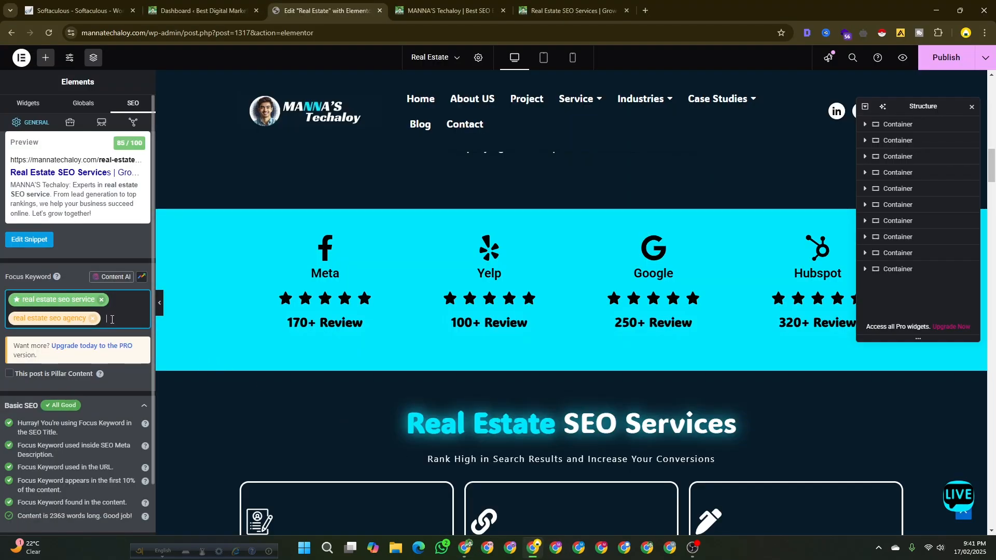
pyautogui.hotkey('ctrl', 'v')
# Review the three focus keywords and the Basic SEO checklist with the page view enlarged to 110%.
pyautogui.scroll(-1, 96, 307)
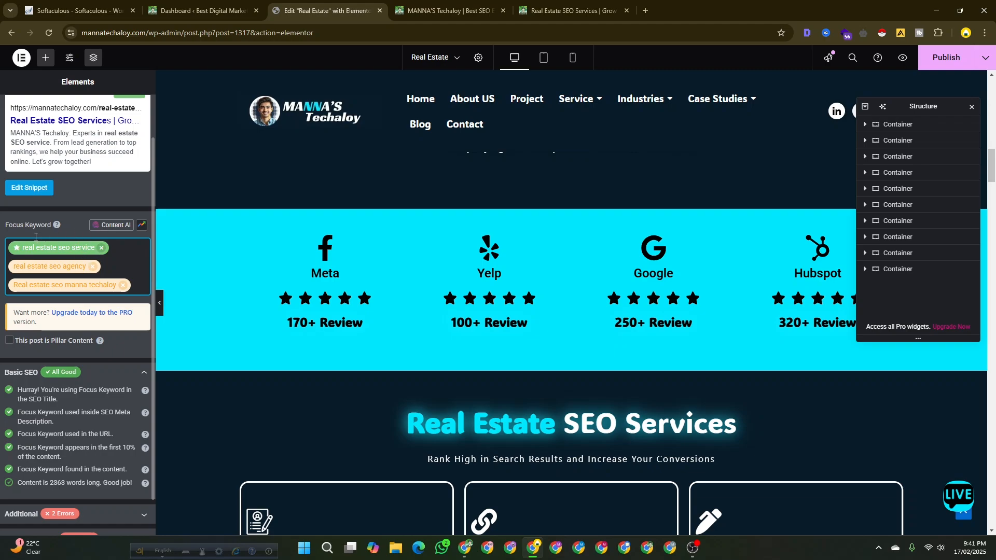
pyautogui.scroll(-1, 111, 279)
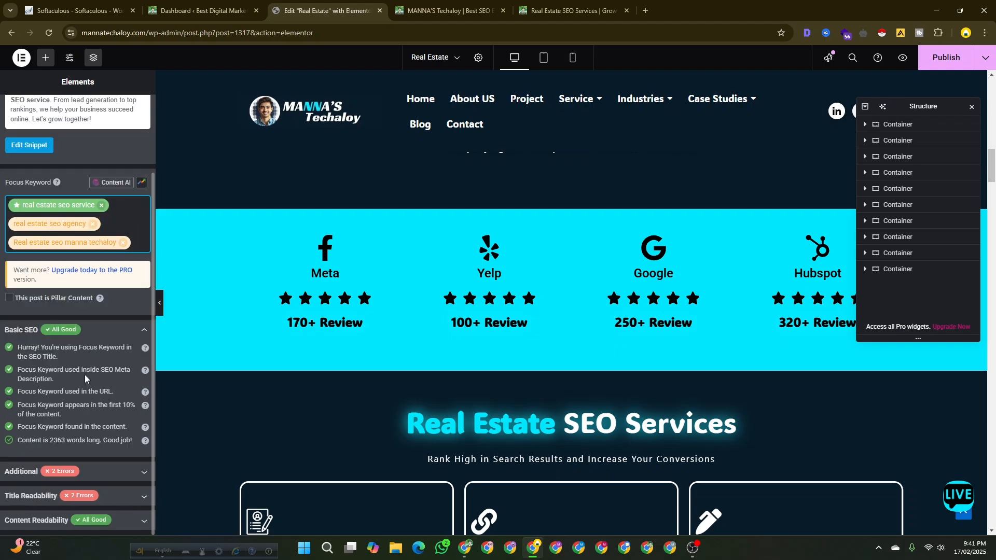
pyautogui.scroll(2, 93, 371)
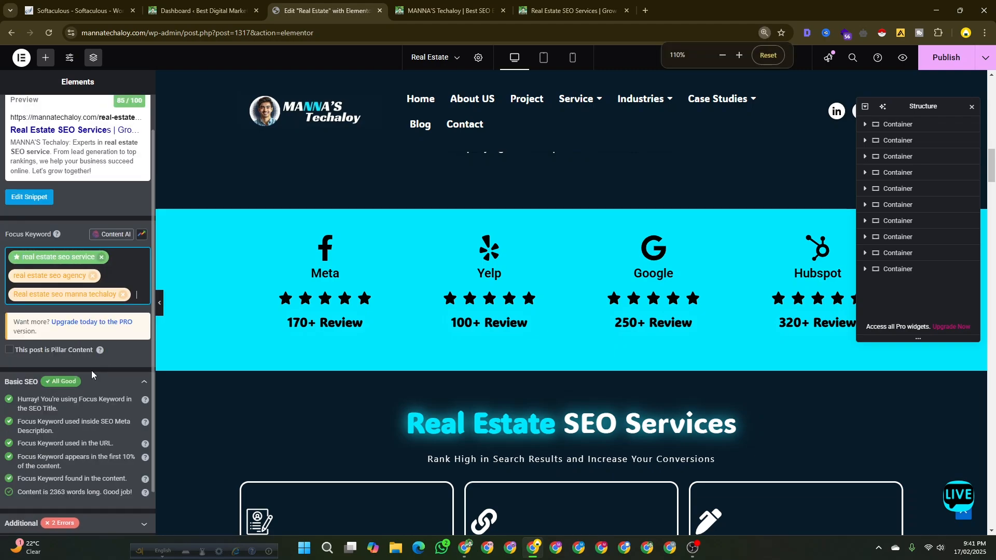
pyautogui.scroll(-2, 92, 376)
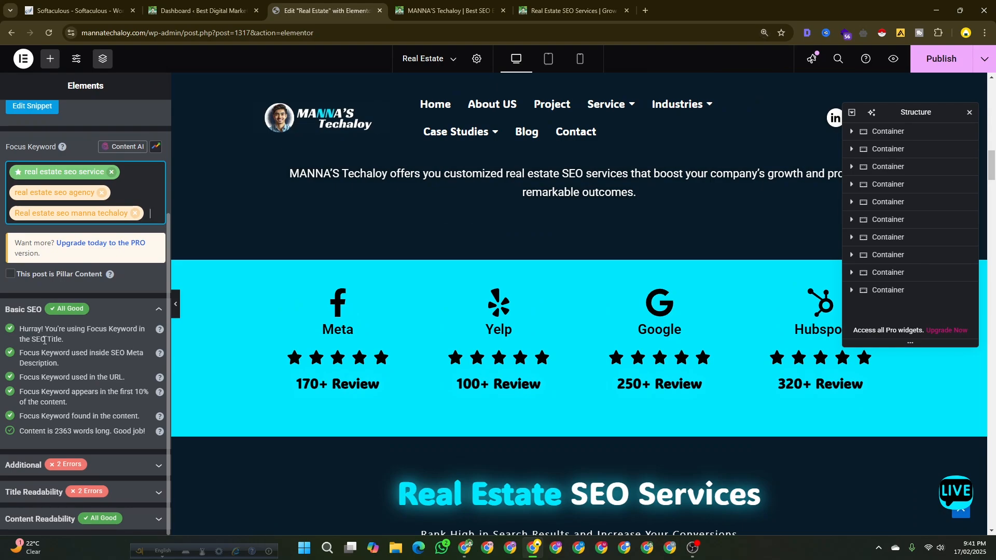
pyautogui.scroll(4, 62, 312)
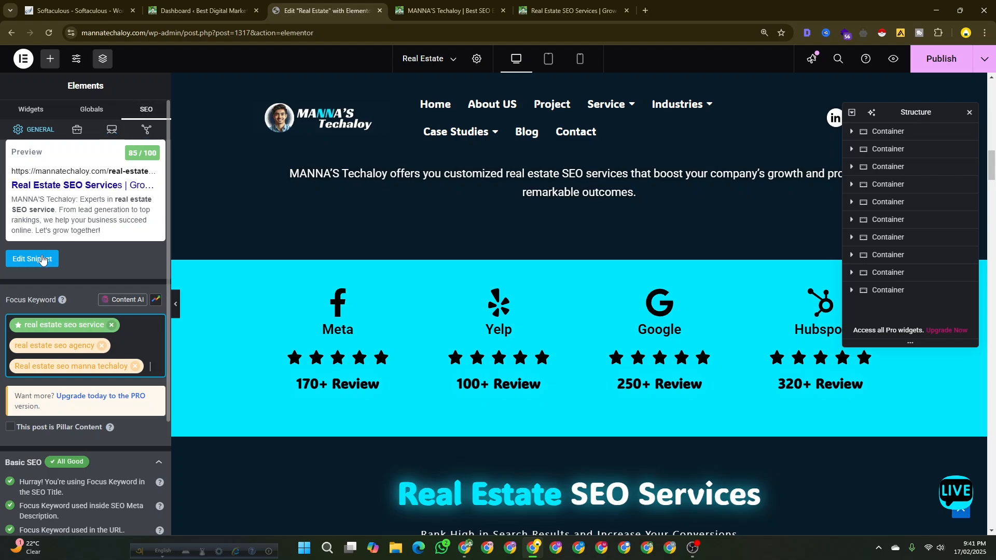
# Check the focus keyword's use in the snippet editor's title, permalink and description, and close the editor.
pyautogui.click(42, 260)
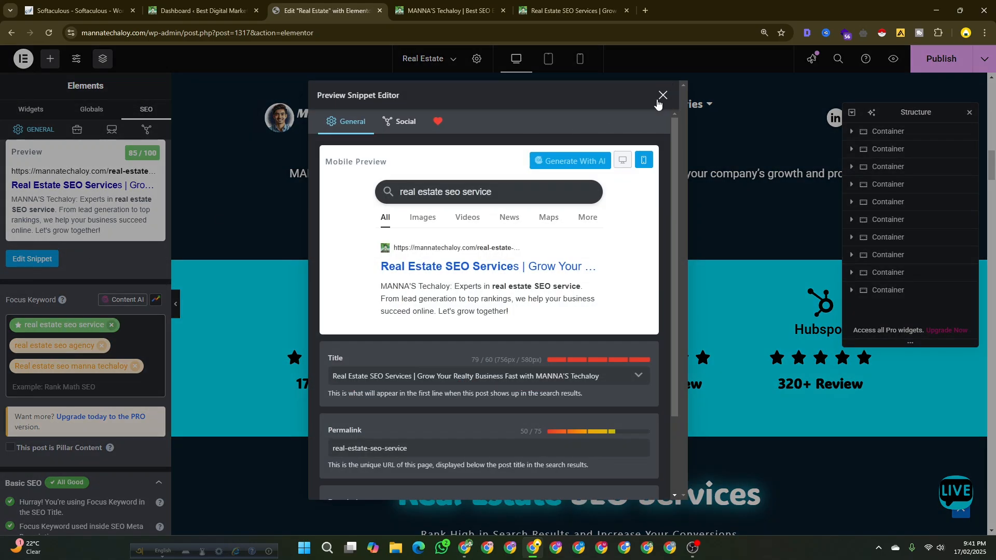
pyautogui.click(662, 97)
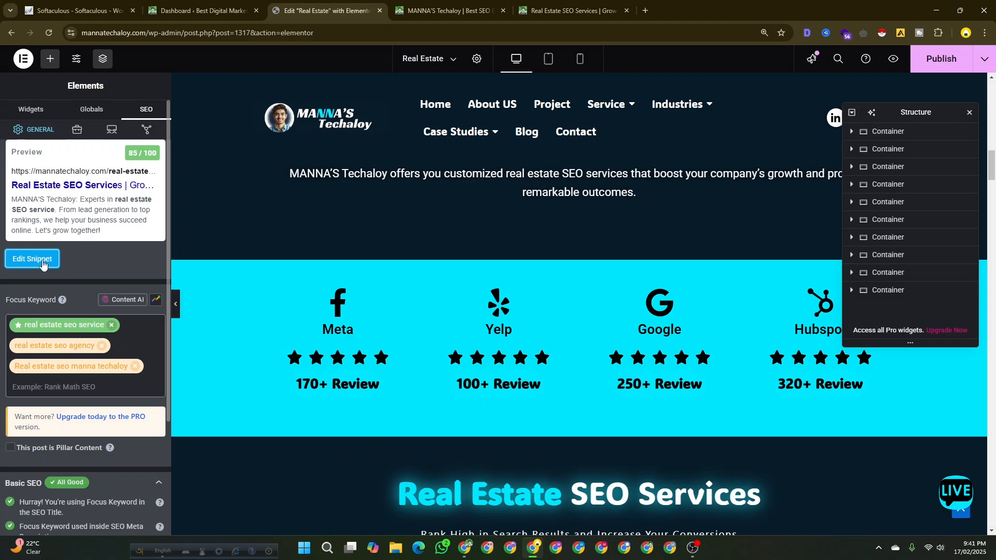
pyautogui.click(42, 260)
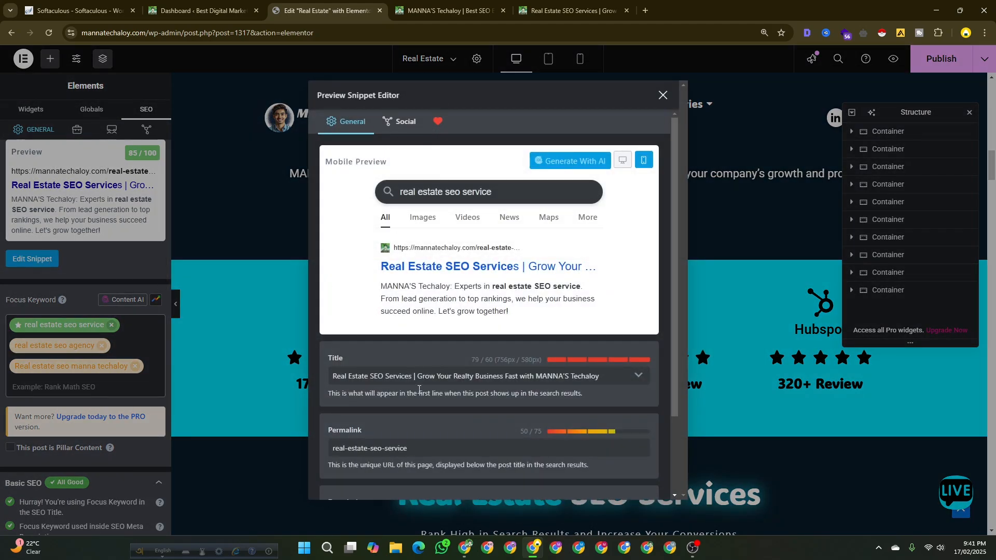
pyautogui.scroll(-1, 419, 389)
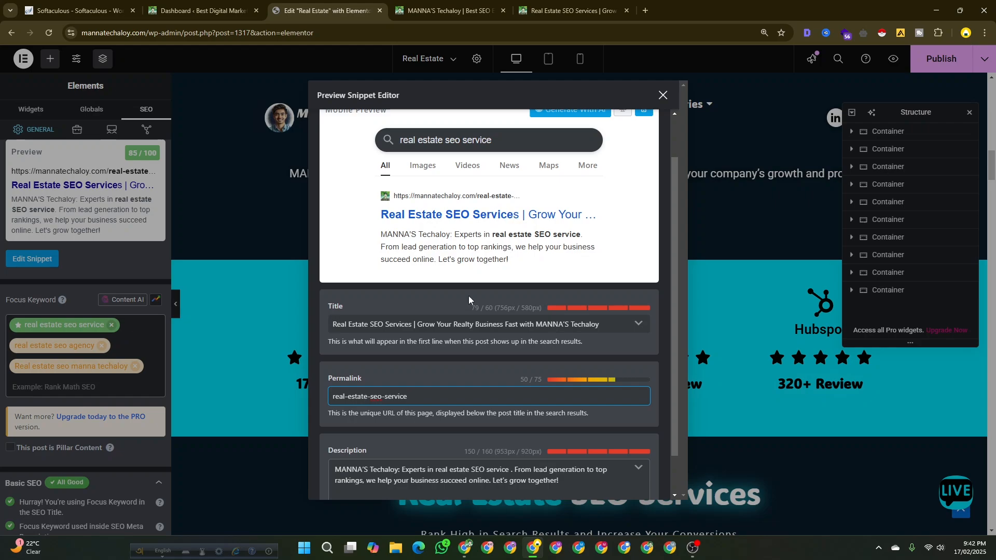
pyautogui.scroll(-1, 397, 404)
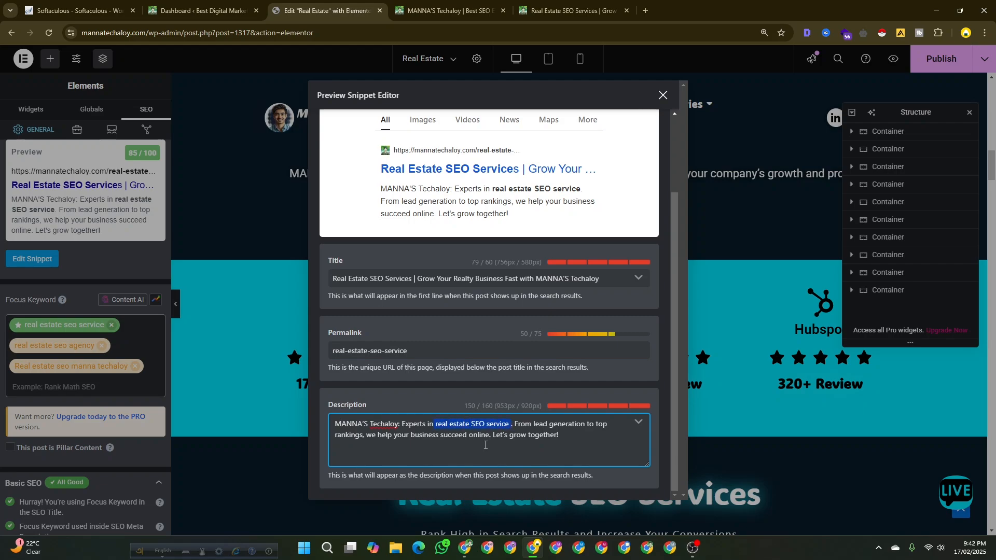
pyautogui.scroll(2, 504, 412)
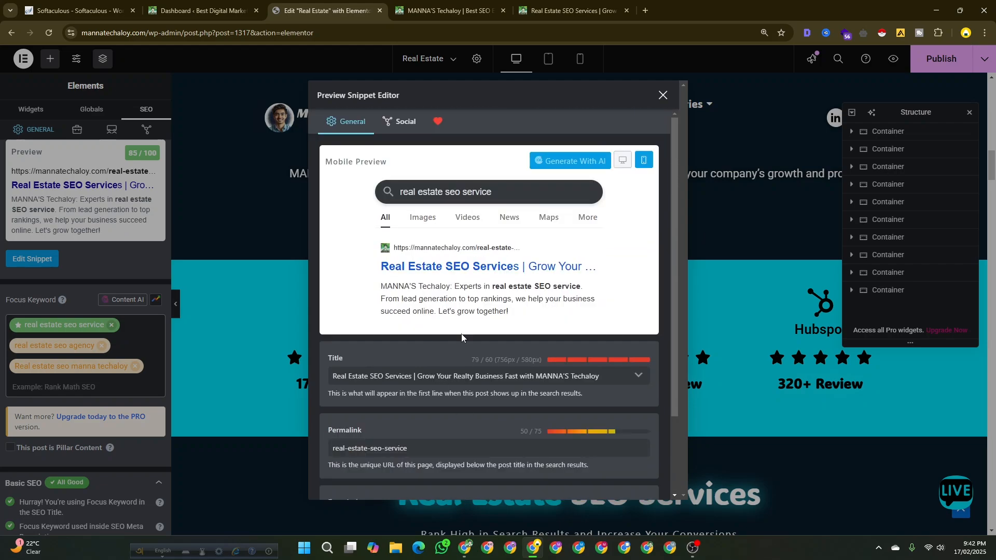
pyautogui.scroll(-2, 462, 338)
pyautogui.click(663, 95)
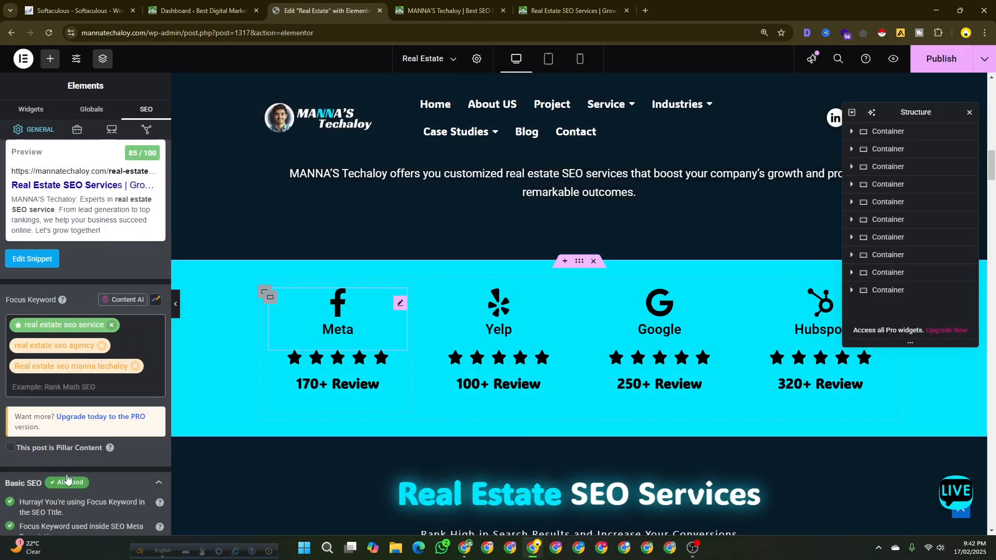
# Read through the Basic SEO checks and compare them with the page's review and service card sections.
pyautogui.scroll(-2, 103, 448)
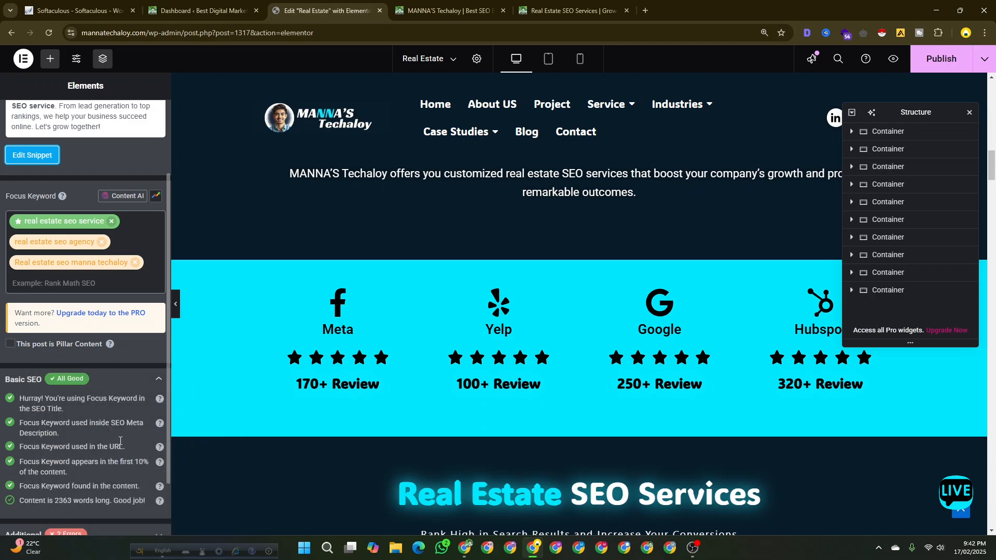
pyautogui.scroll(-1, 93, 446)
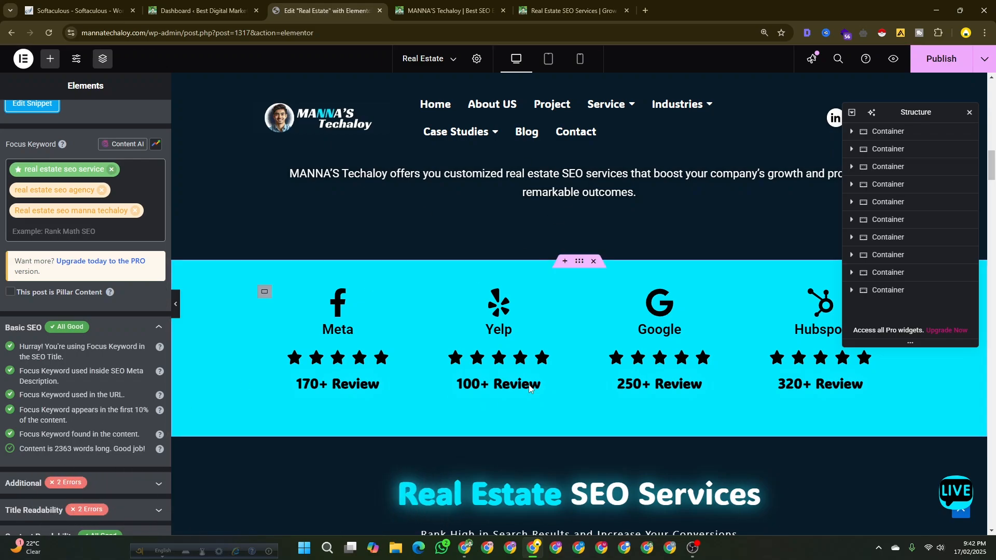
pyautogui.scroll(-6, 549, 390)
pyautogui.scroll(-5, 543, 389)
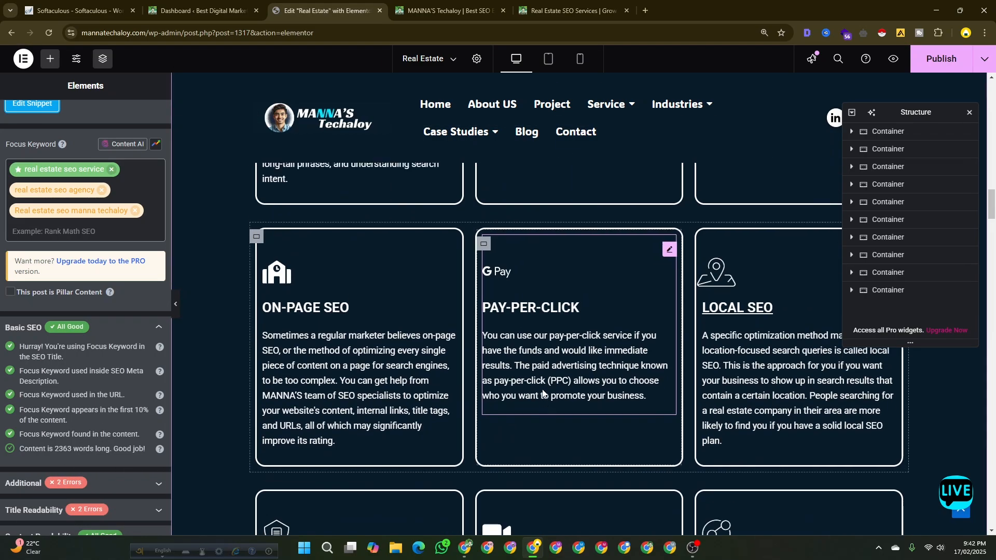
pyautogui.scroll(11, 542, 389)
pyautogui.scroll(-1, 88, 428)
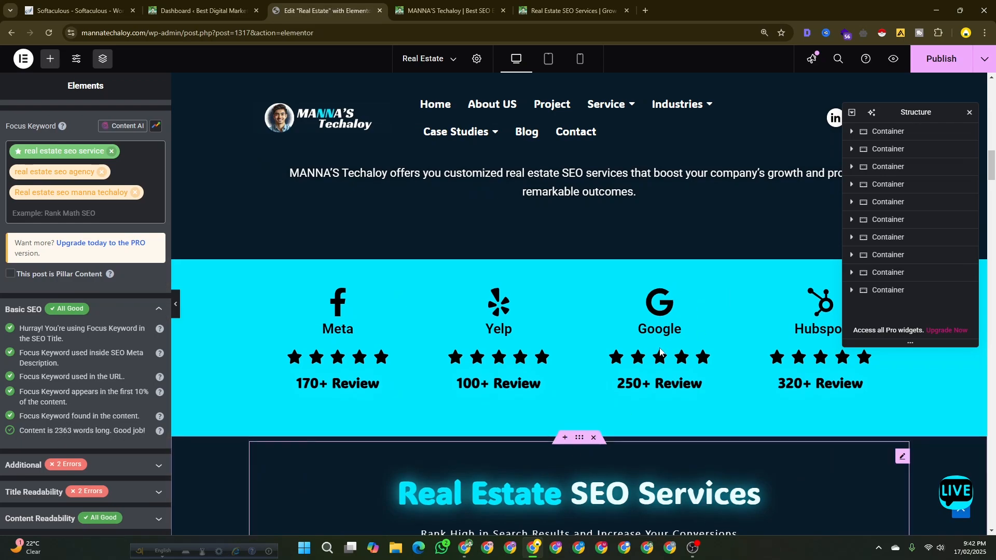
pyautogui.scroll(-8, 661, 344)
pyautogui.scroll(5, 661, 344)
# Expand the Additional SEO checks and examine the keyword density item alongside the Basic SEO check for early keyword placement.
pyautogui.click(100, 473)
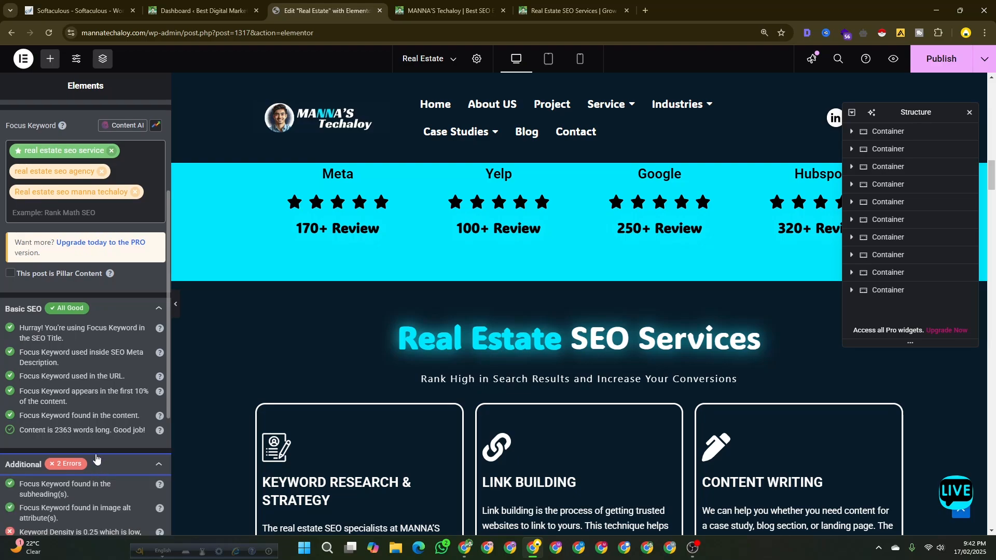
pyautogui.scroll(-3, 95, 457)
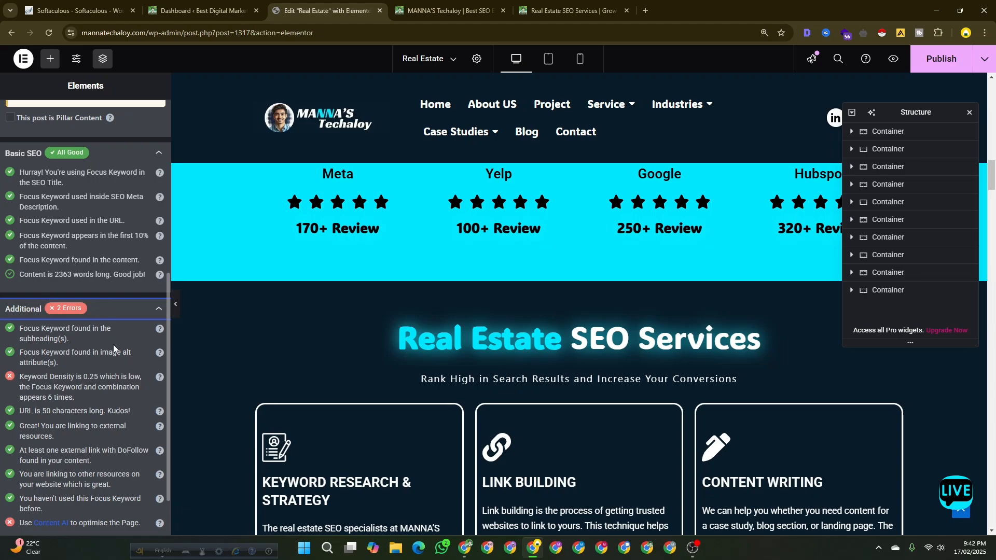
pyautogui.moveTo(66, 246); pyautogui.dragTo(23, 233)
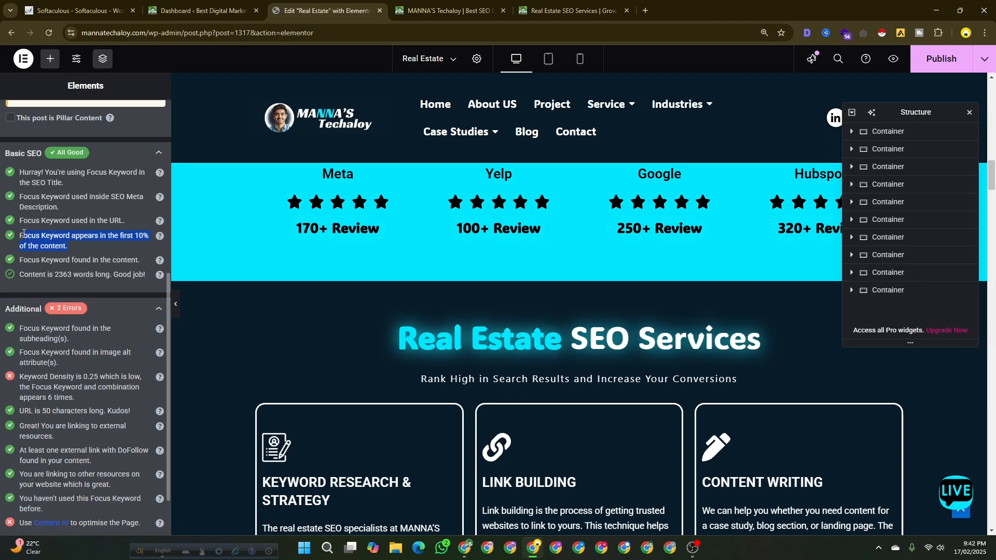
pyautogui.click(86, 250)
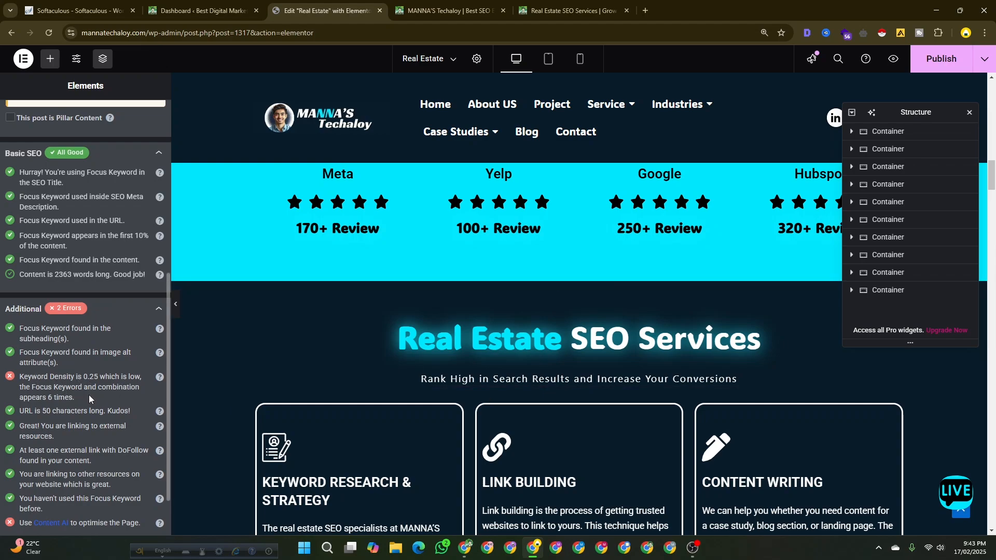
pyautogui.moveTo(76, 398); pyautogui.dragTo(41, 395)
pyautogui.click(71, 397)
# View the Link Building icon box's content settings, and return to the page's Additional SEO checks.
pyautogui.scroll(-4, 300, 401)
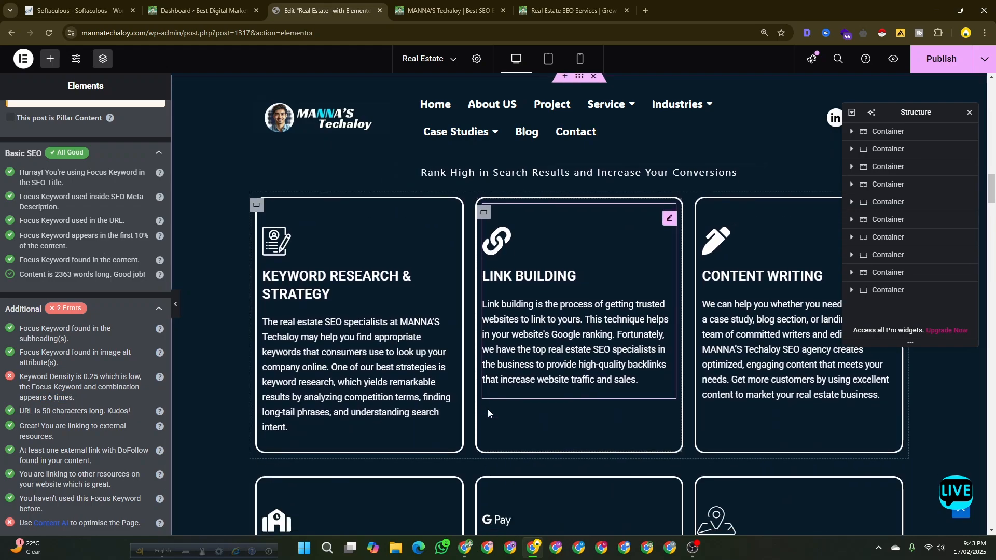
pyautogui.click(595, 318)
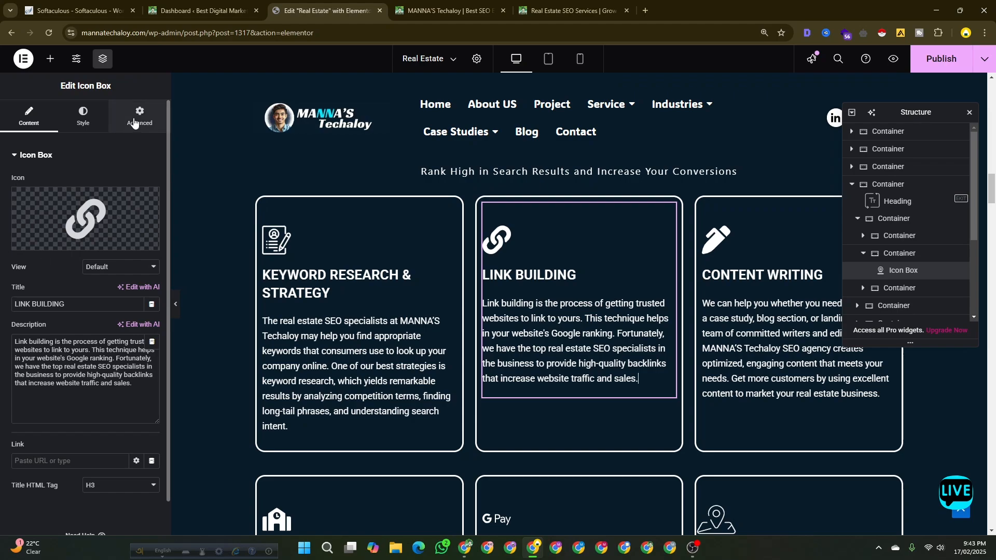
pyautogui.click(50, 58)
pyautogui.click(145, 109)
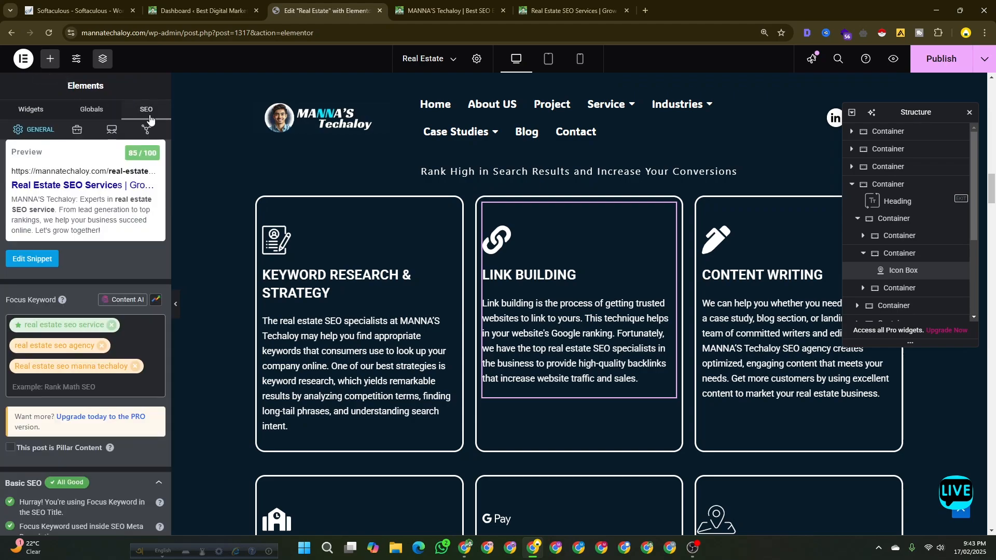
pyautogui.scroll(-5, 78, 448)
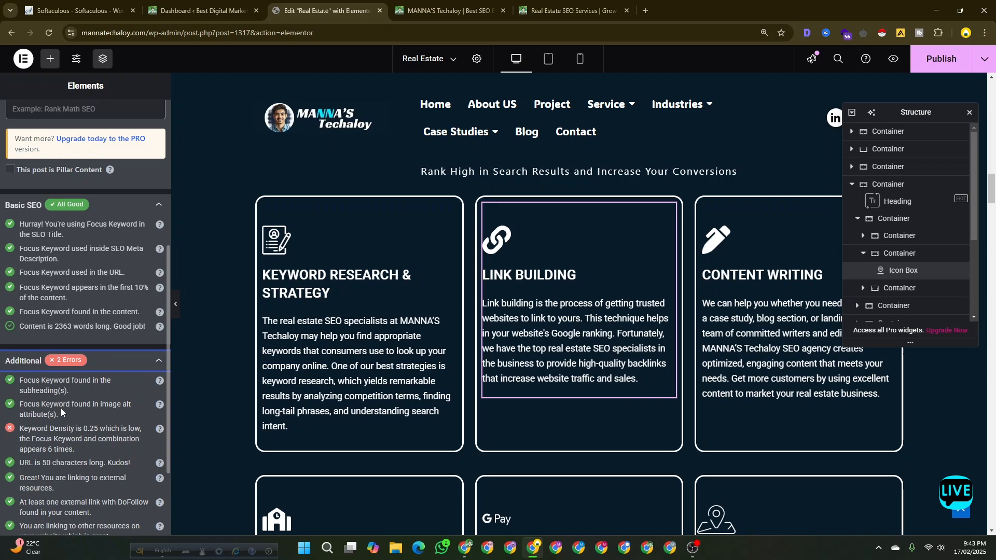
# Compare the Additional check on URL length with the permalink in the snippet editor, and close the editor.
pyautogui.scroll(-2, 77, 458)
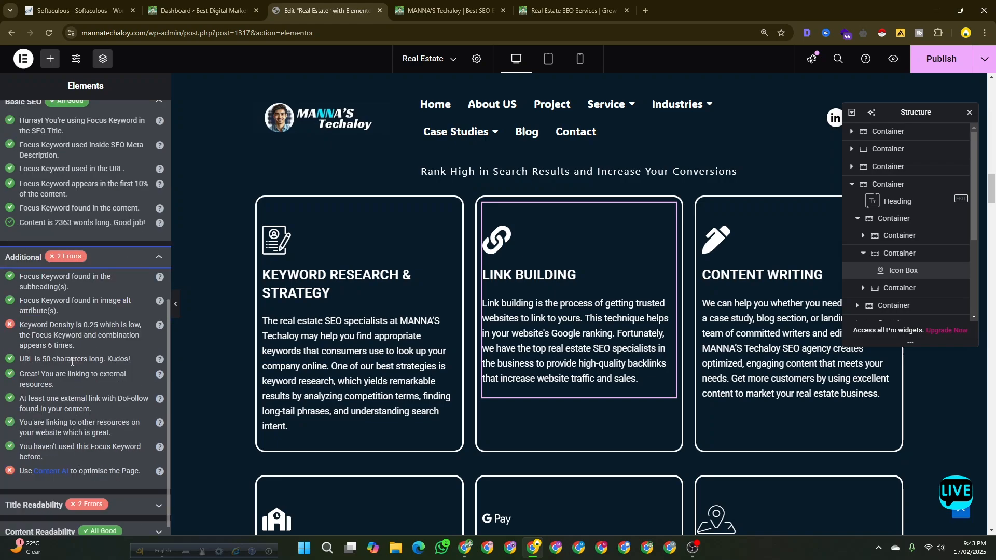
pyautogui.scroll(7, 137, 339)
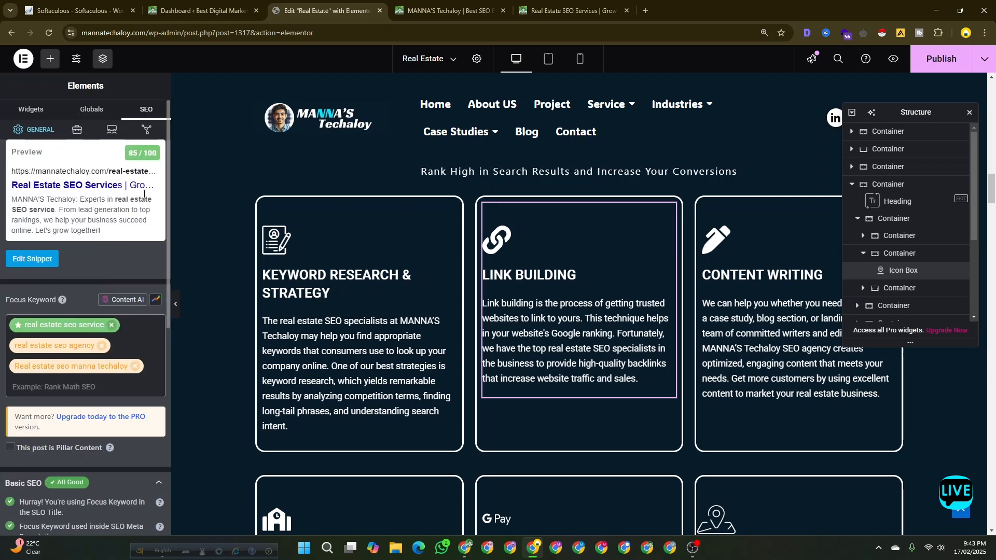
pyautogui.click(35, 260)
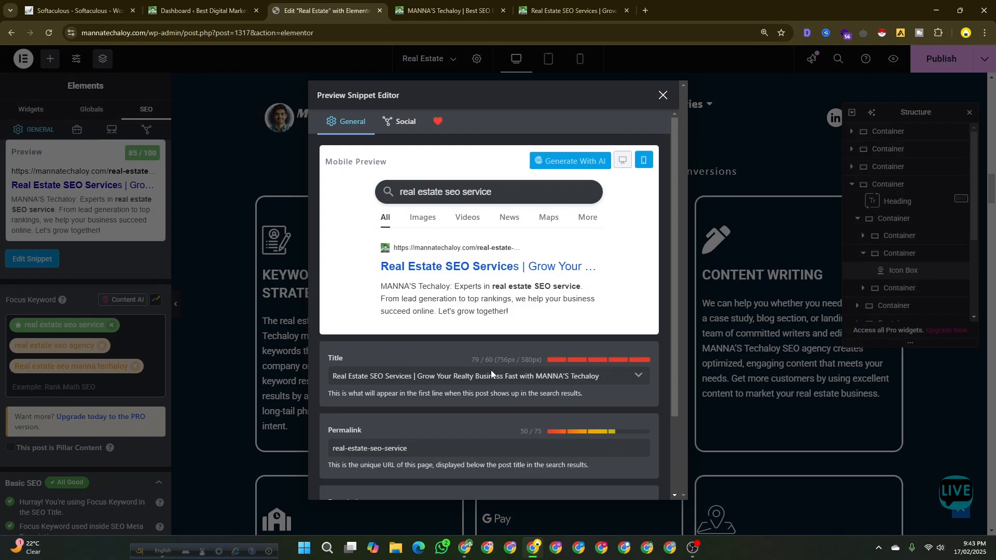
pyautogui.click(429, 453)
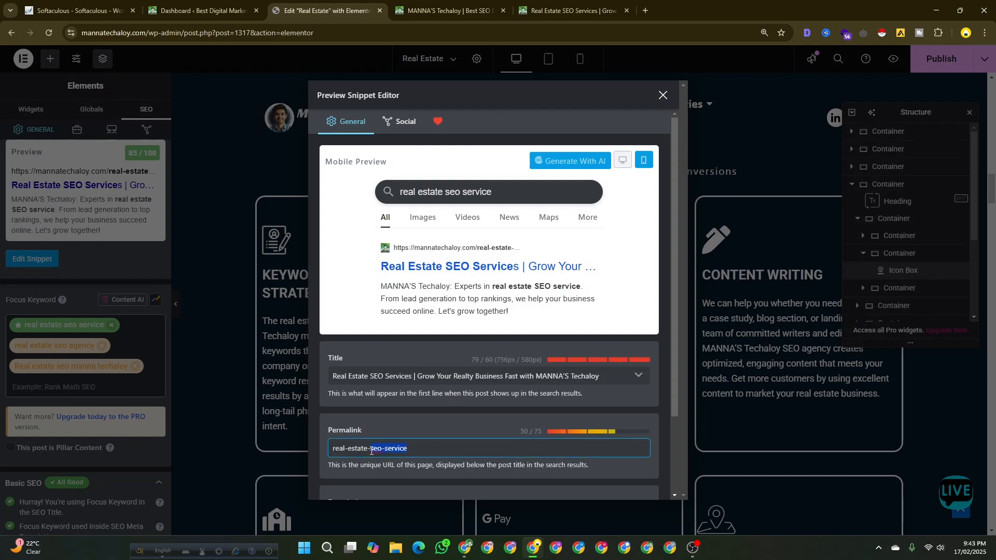
pyautogui.click(663, 95)
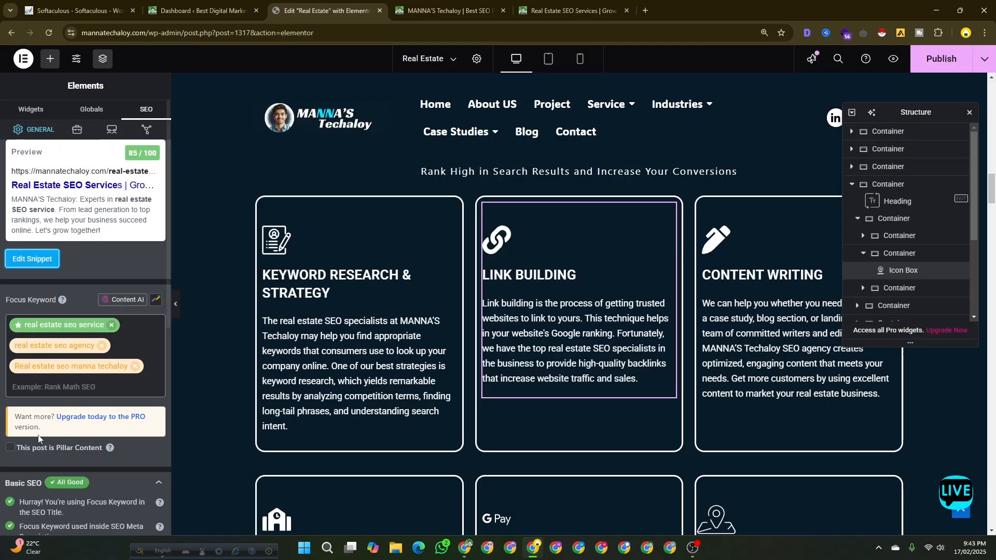
# Examine the Additional SEO checks on external and internal links alongside the page's hero and introductory text sections.
pyautogui.scroll(-4, 47, 456)
pyautogui.scroll(-1, 39, 466)
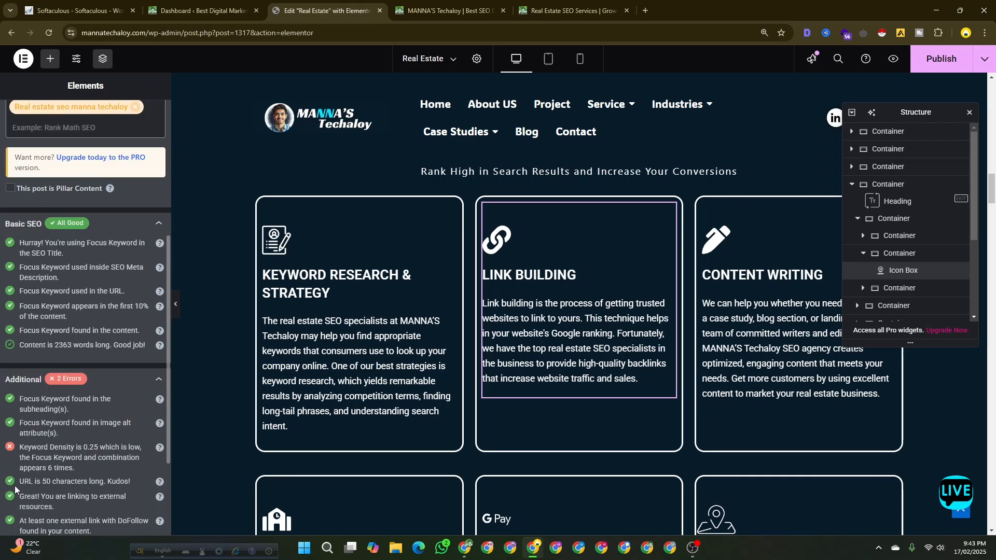
pyautogui.scroll(-2, 88, 415)
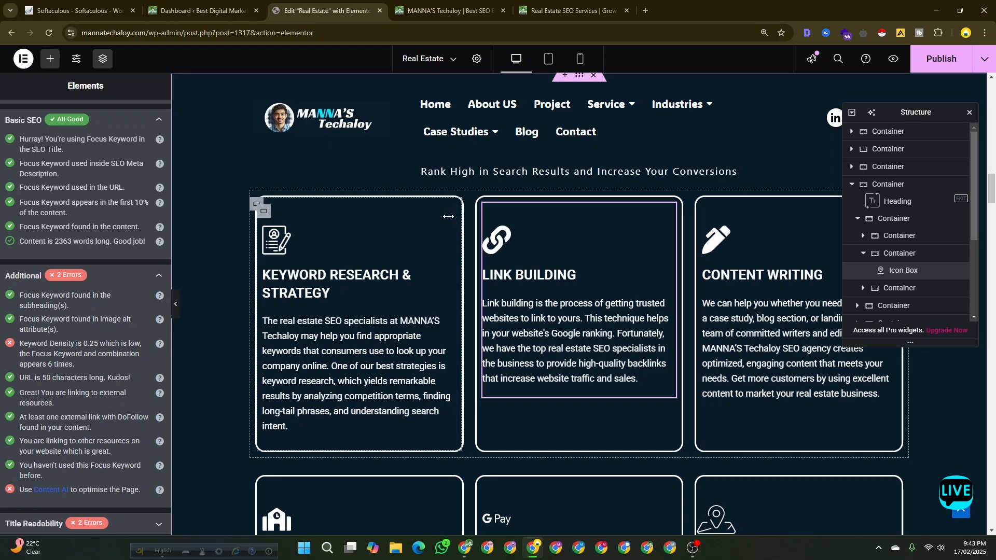
pyautogui.scroll(1, 395, 333)
pyautogui.scroll(10, 395, 332)
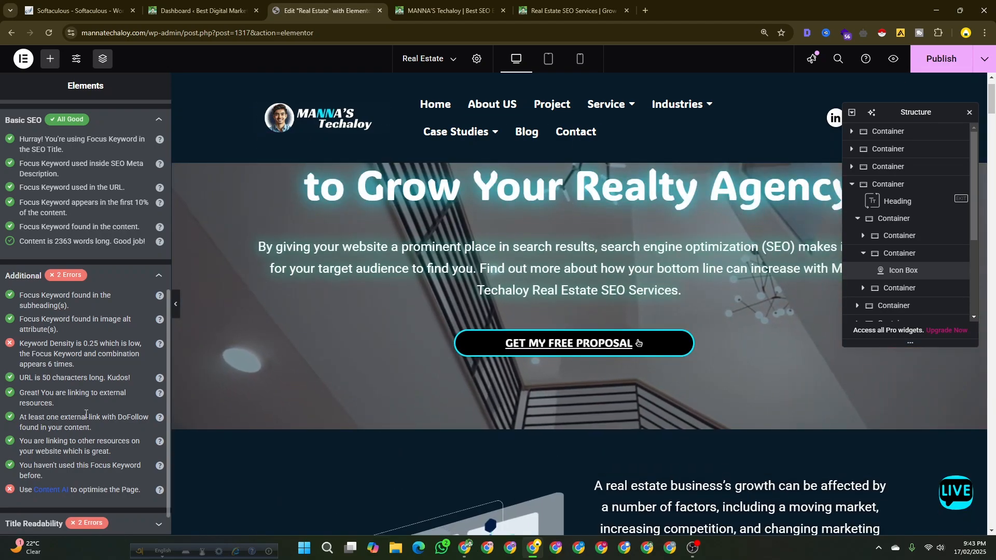
pyautogui.scroll(3, 573, 278)
pyautogui.scroll(-12, 559, 306)
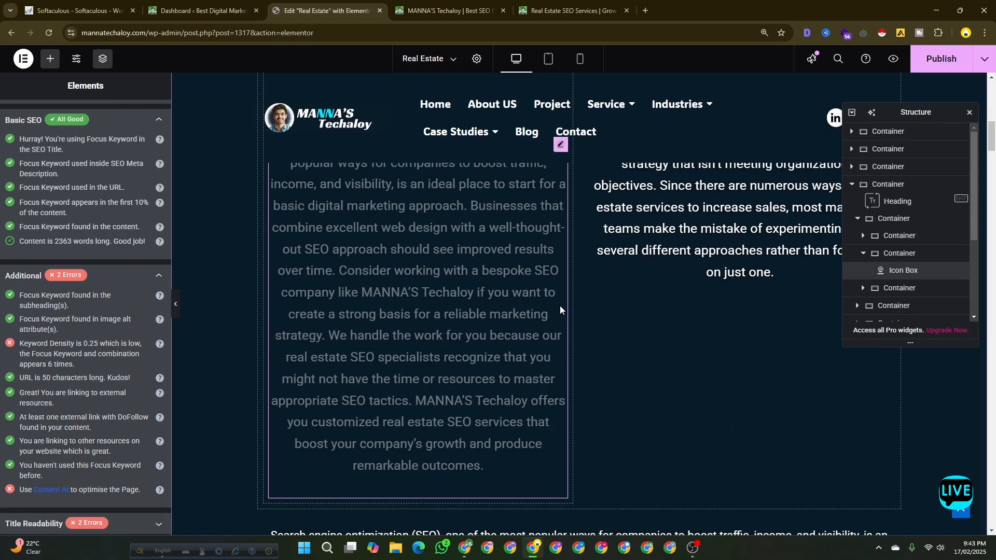
pyautogui.scroll(-5, 476, 355)
pyautogui.scroll(8, 476, 342)
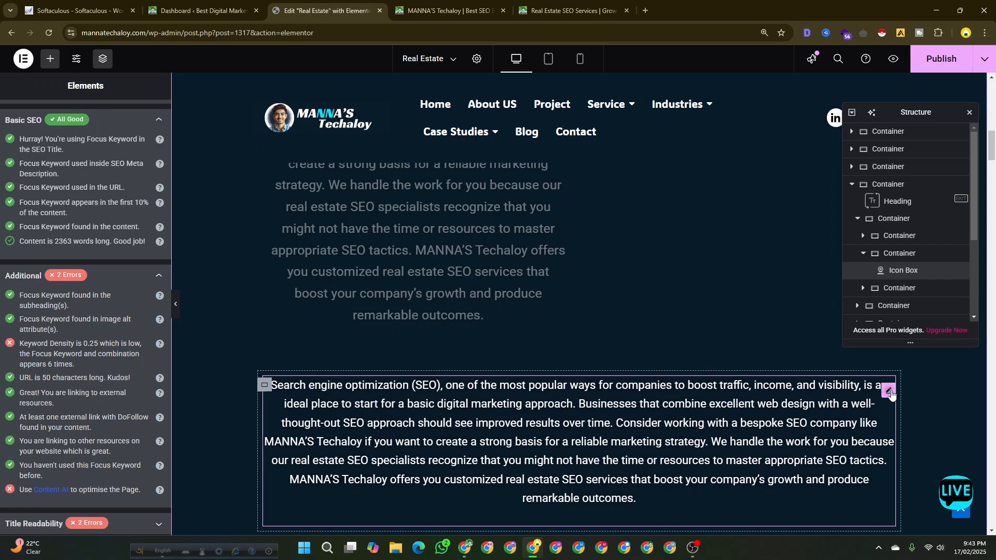
# View the text settings of the "Search engine optimization (SEO)" paragraph and look over the review and service card sections.
pyautogui.click(889, 392)
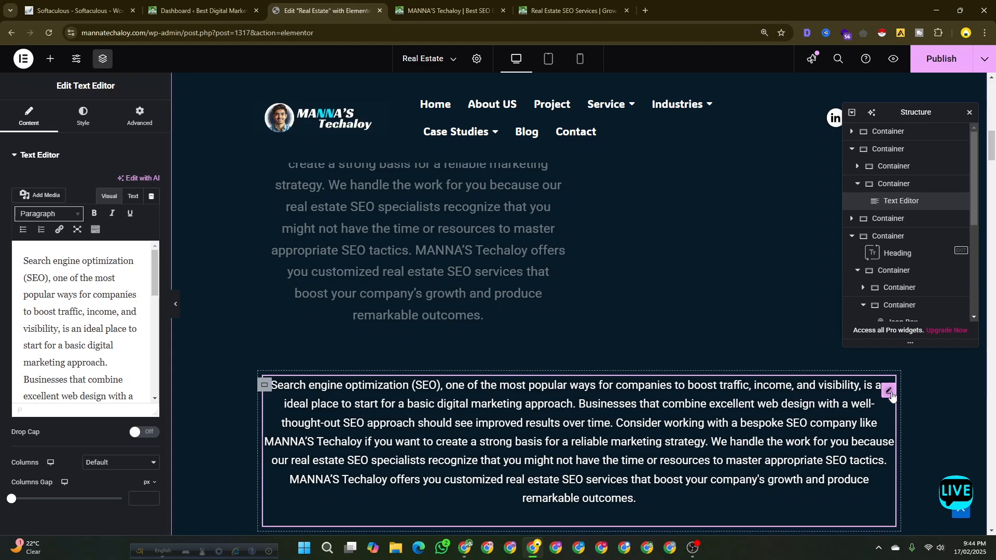
pyautogui.scroll(-1, 472, 380)
pyautogui.scroll(-5, 472, 381)
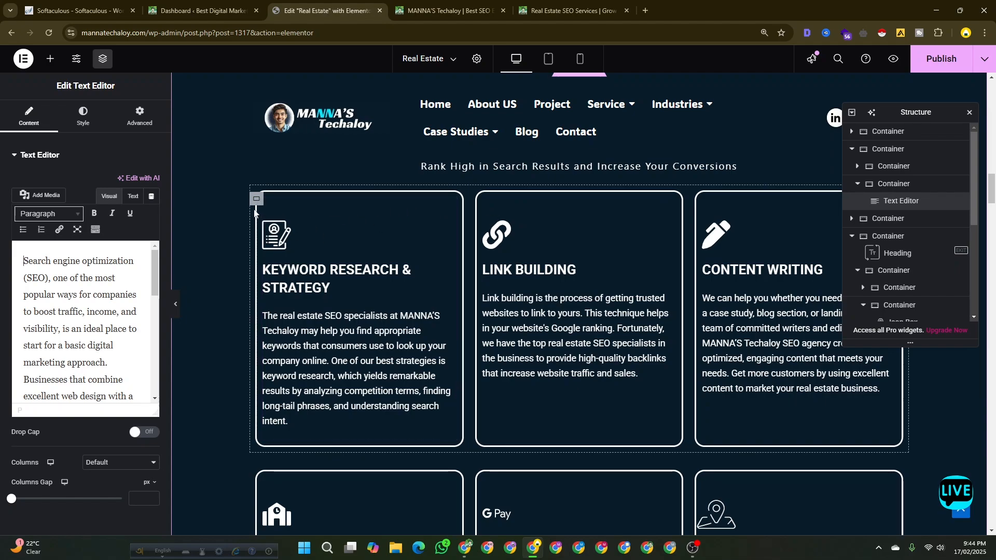
pyautogui.scroll(6, 248, 319)
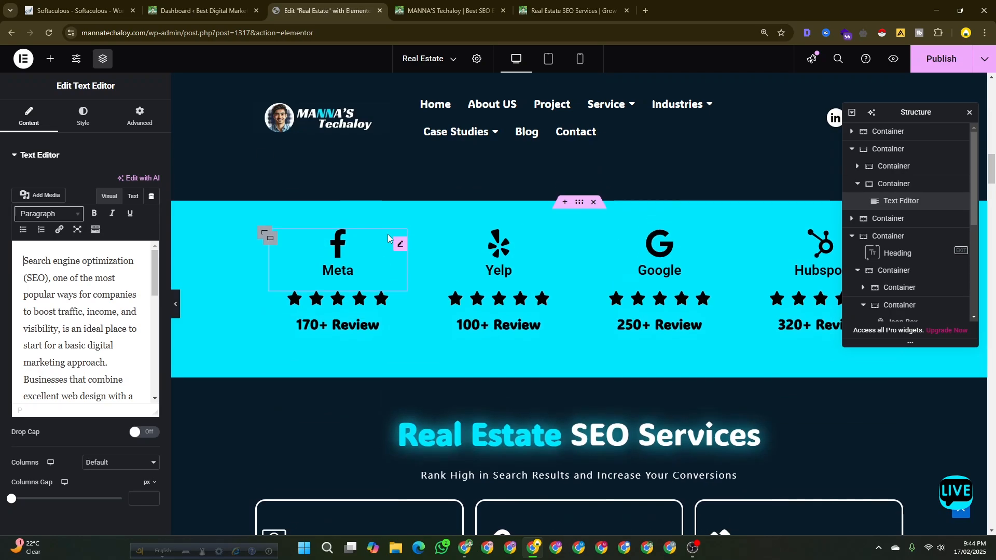
pyautogui.scroll(-6, 251, 316)
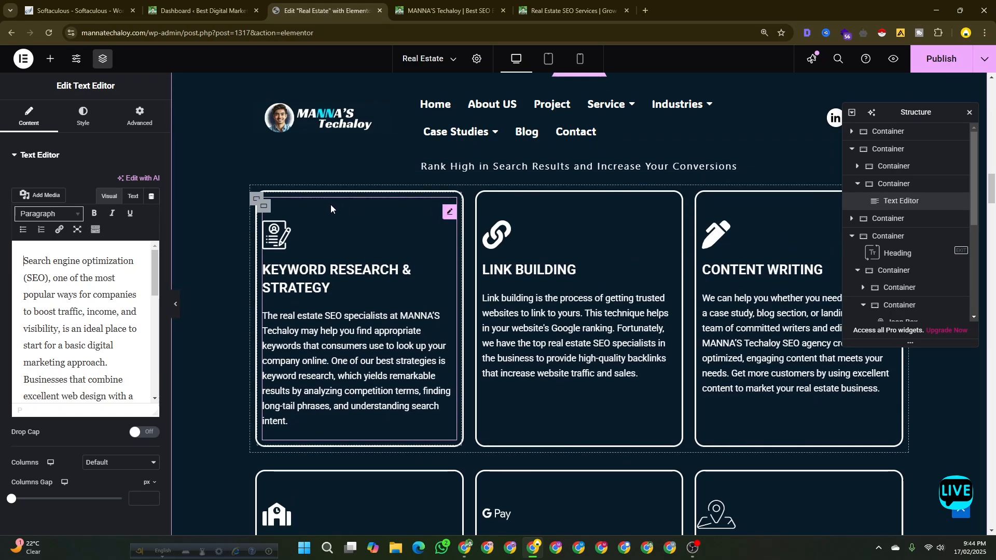
# Inspect the Keyword Research & Strategy card's container layout and its icon box content settings.
pyautogui.click(265, 207)
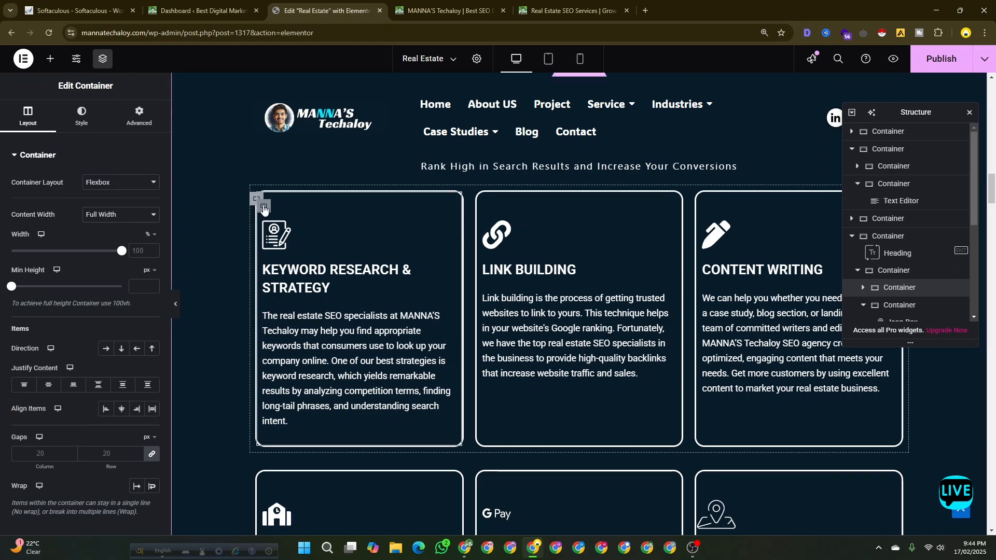
pyautogui.click(308, 327)
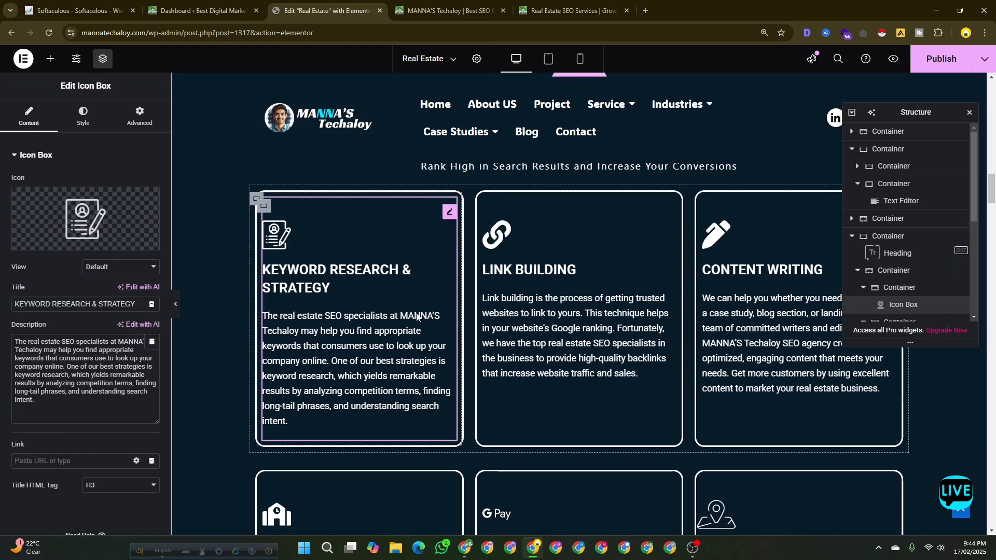
# View the layout settings of the container around the "Search engine optimization (SEO)" paragraph, and open the paragraph's text for editing.
pyautogui.scroll(5, 489, 203)
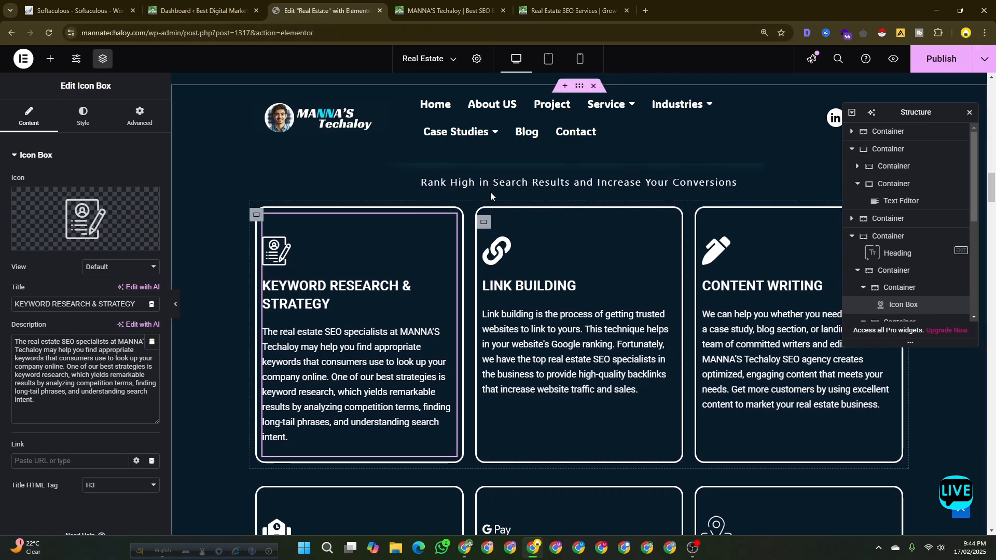
pyautogui.scroll(5, 511, 221)
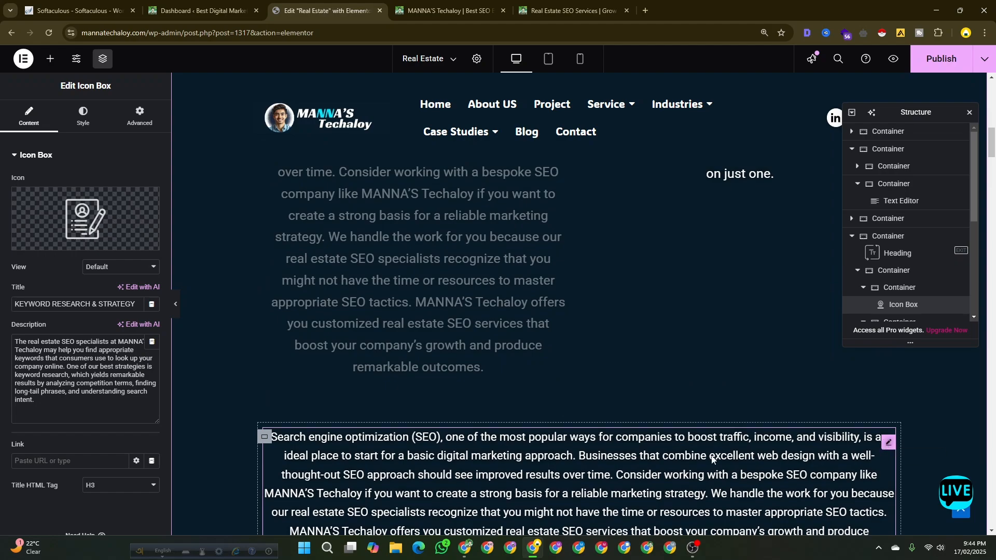
pyautogui.scroll(-2, 580, 477)
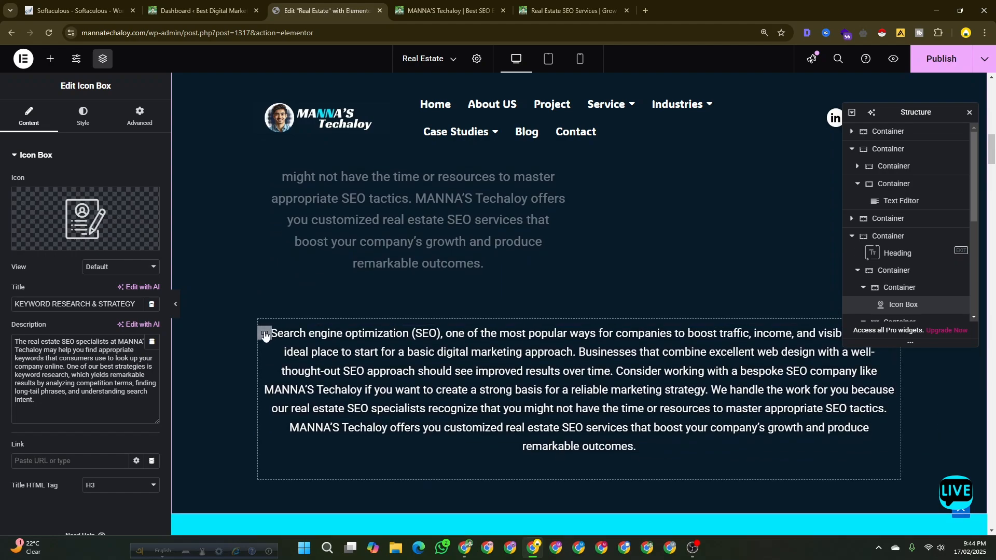
pyautogui.click(265, 333)
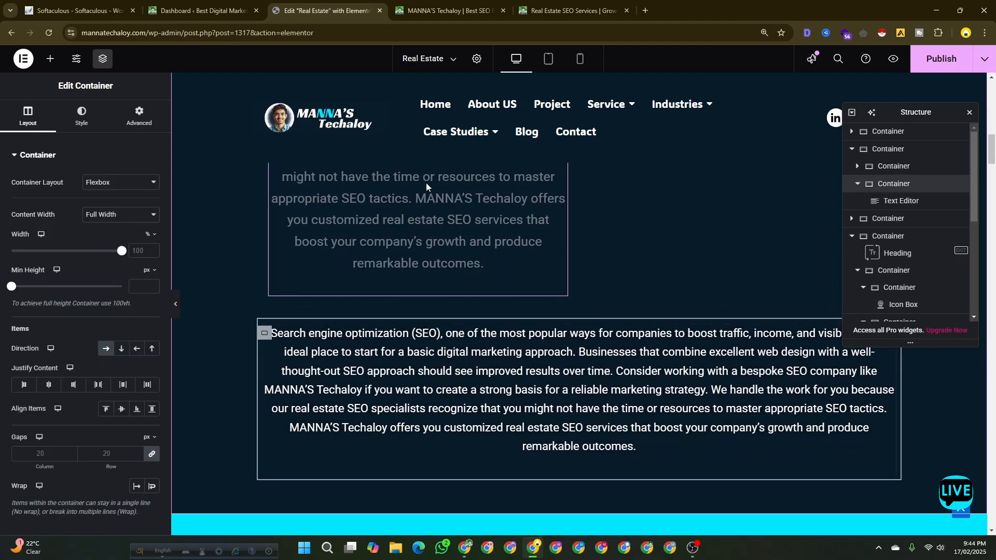
pyautogui.scroll(1, 844, 410)
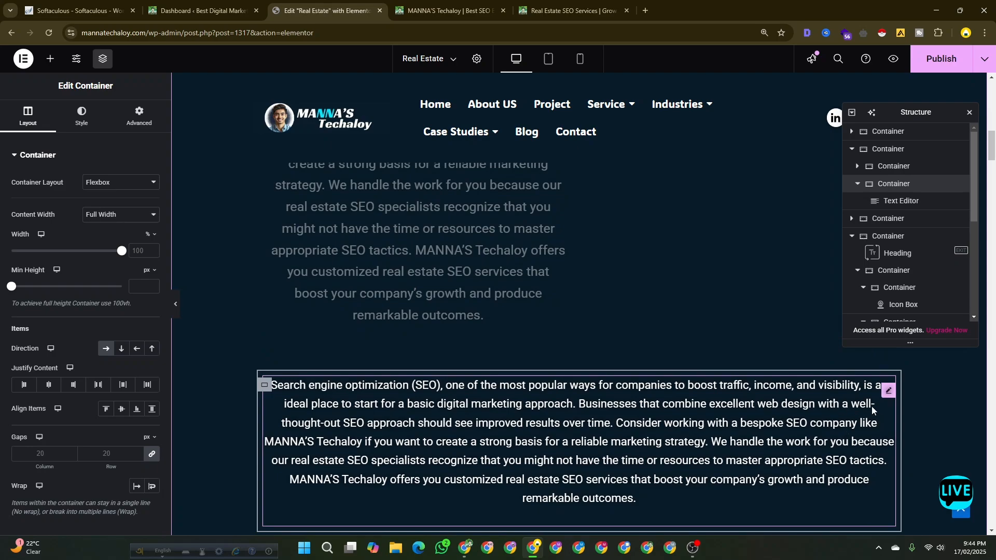
pyautogui.click(888, 392)
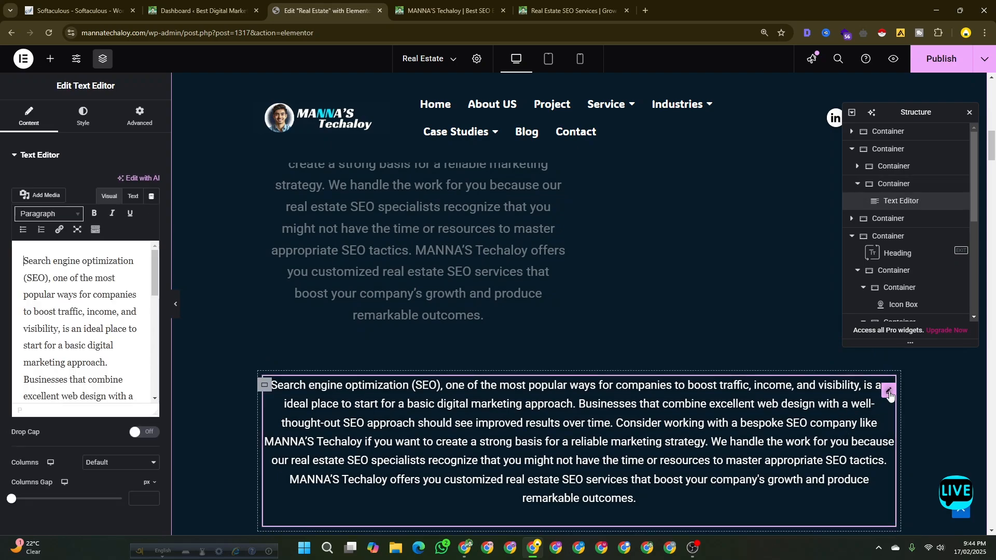
# Delete and retype the last letter of "SEO" in the paragraph's phrase "well-thought-out SEO approach".
pyautogui.scroll(-1, 99, 361)
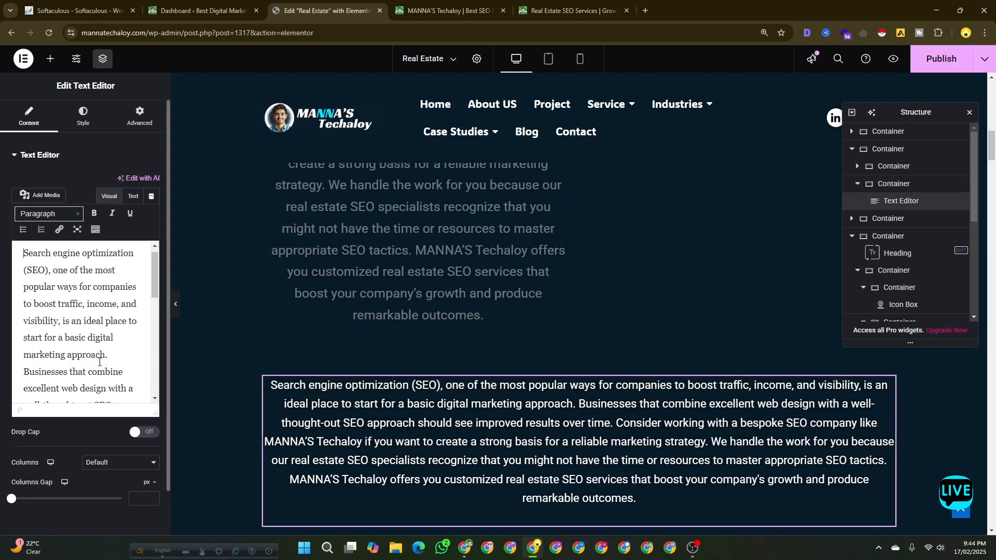
pyautogui.scroll(-3, 100, 361)
pyautogui.scroll(2, 105, 361)
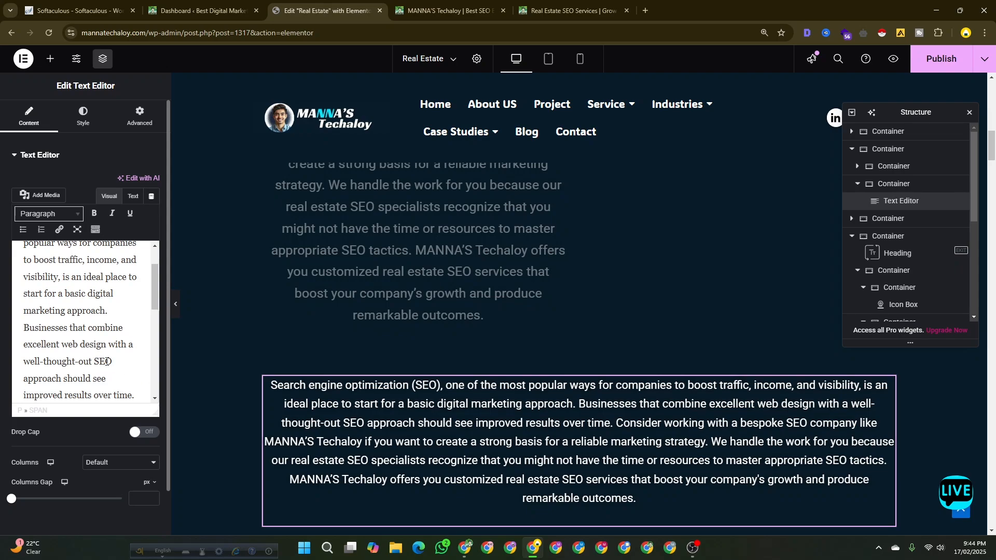
pyautogui.scroll(-1, 104, 358)
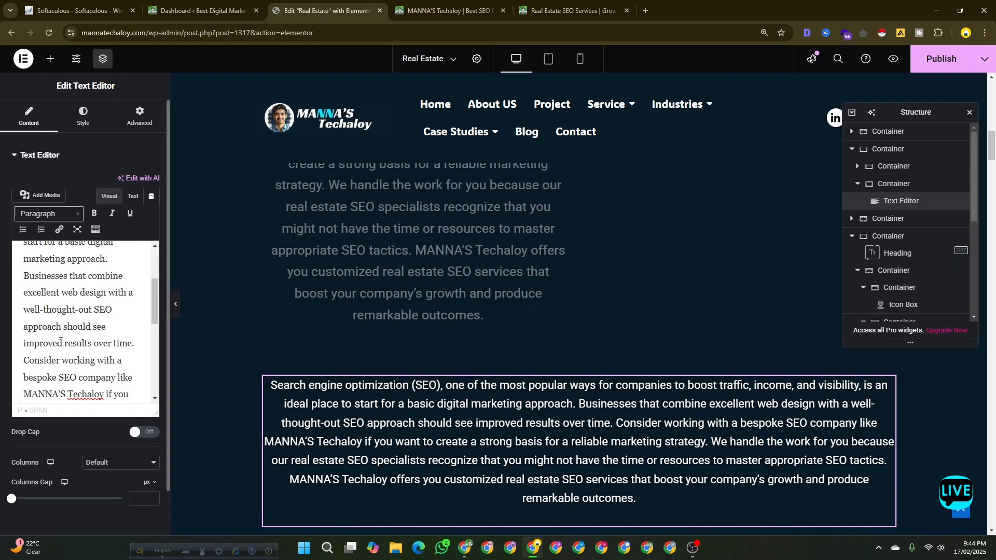
pyautogui.scroll(-1, 63, 337)
pyautogui.scroll(1, 88, 330)
pyautogui.press('BackSpace')
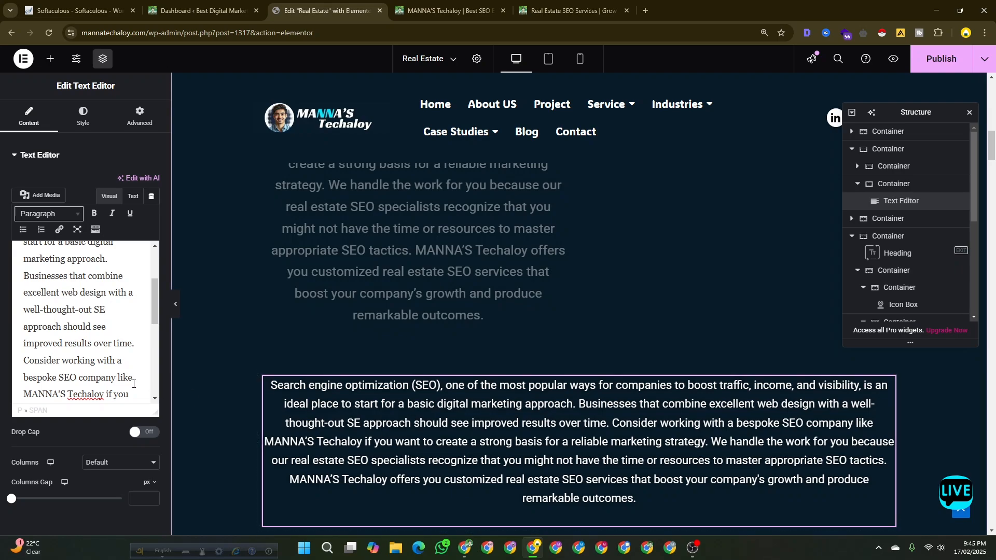
pyautogui.write('o')
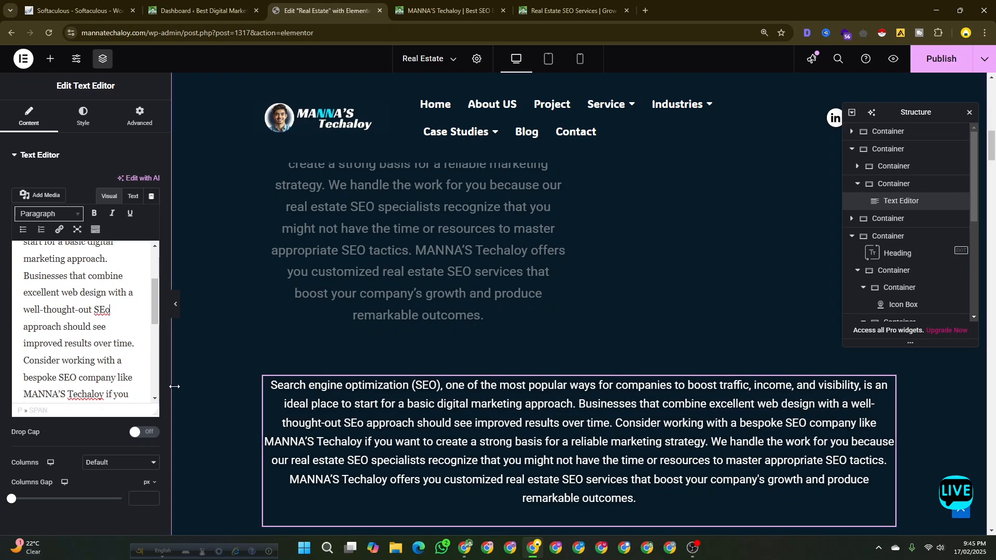
pyautogui.press('BackSpace')
pyautogui.write('O')
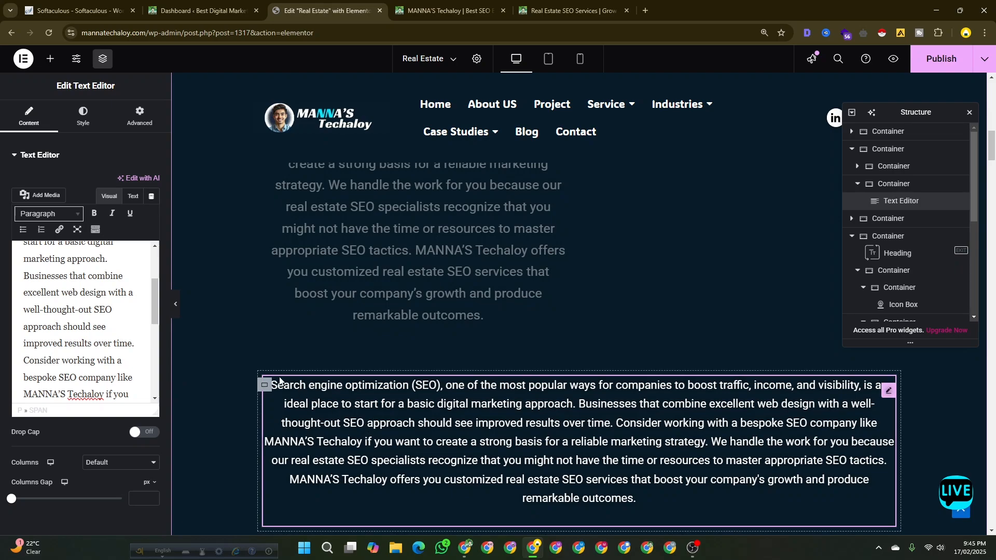
# Replace "SEO" in the parentheses of the paragraph's first sentence with dashes, and restore it to "SEO".
pyautogui.scroll(3, 55, 285)
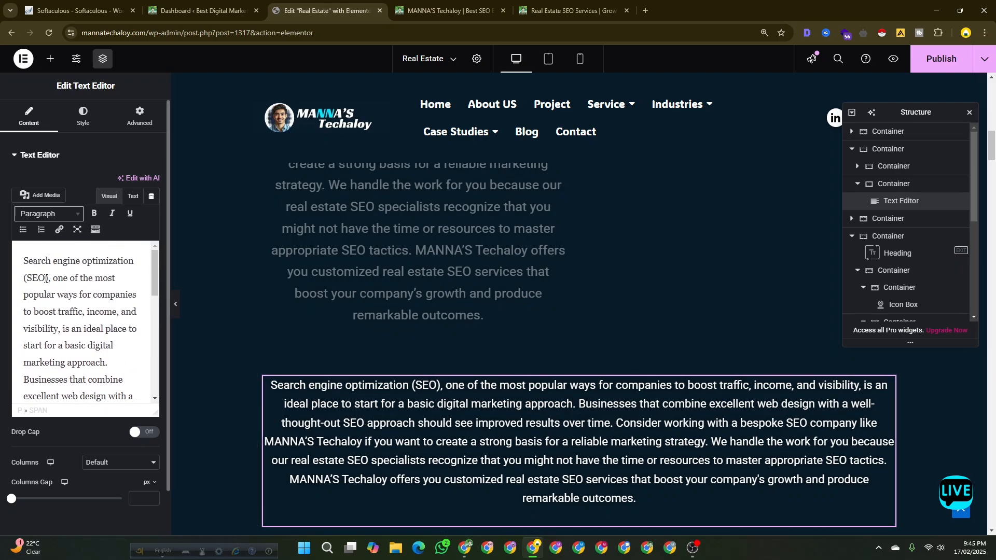
pyautogui.press('BackSpace')
pyautogui.press('BackSpace')
pyautogui.press('BackSpace')
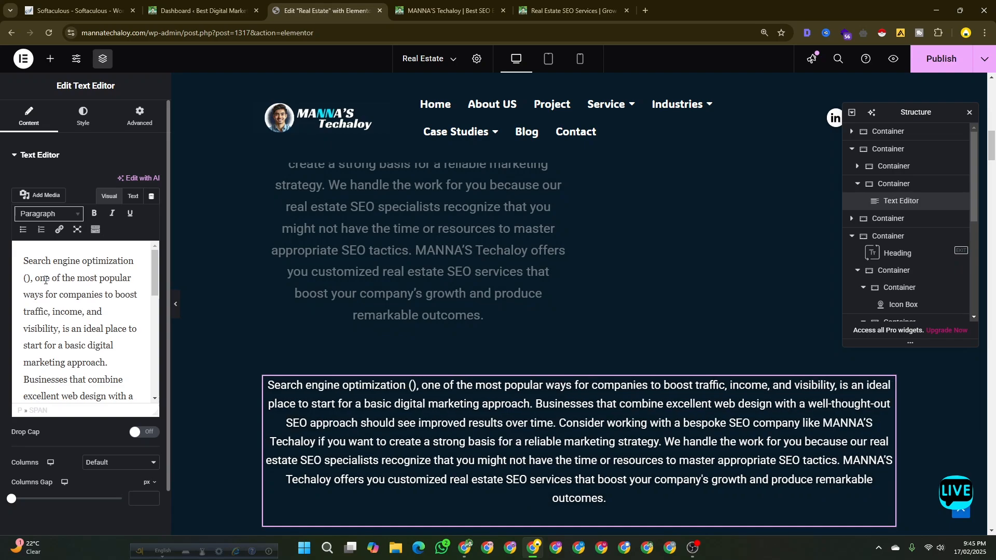
pyautogui.write('------')
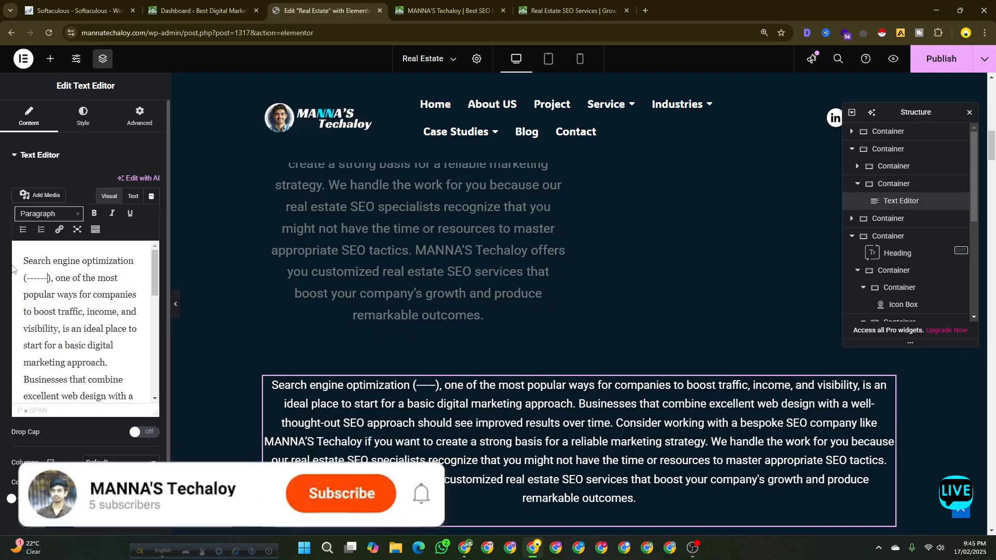
pyautogui.press('BackSpace')
pyautogui.press('BackSpace')
pyautogui.press('BackSpace')
pyautogui.press('BackSpace')
pyautogui.press('BackSpace')
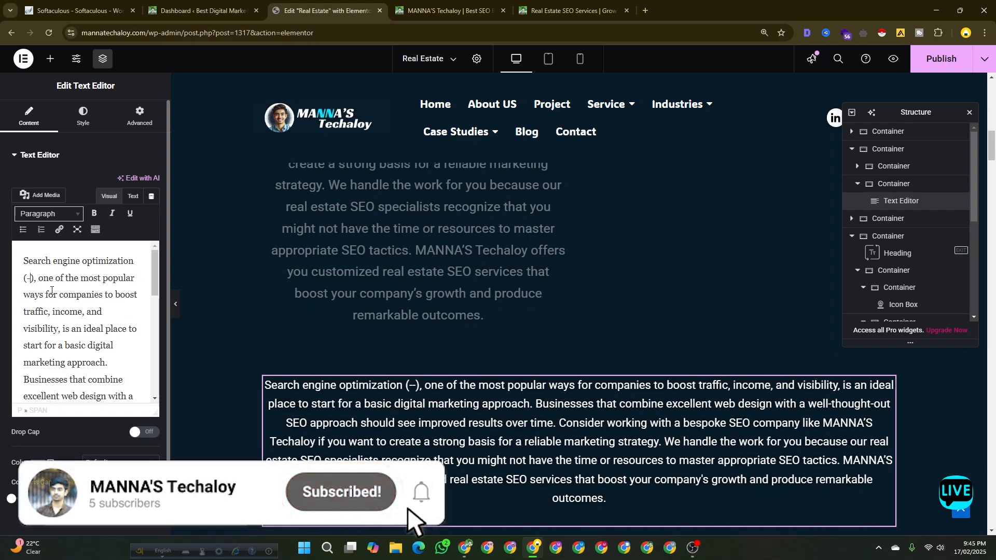
pyautogui.write('SEO')
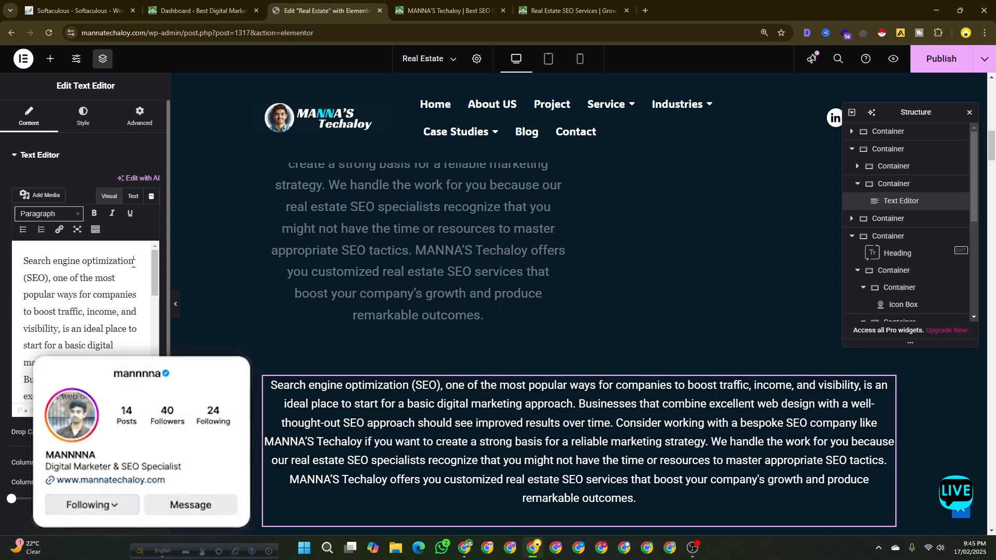
# Select "Search engine optimization" at the start of the paragraph and open the URL entry for linking it.
pyautogui.moveTo(136, 260); pyautogui.dragTo(22, 265)
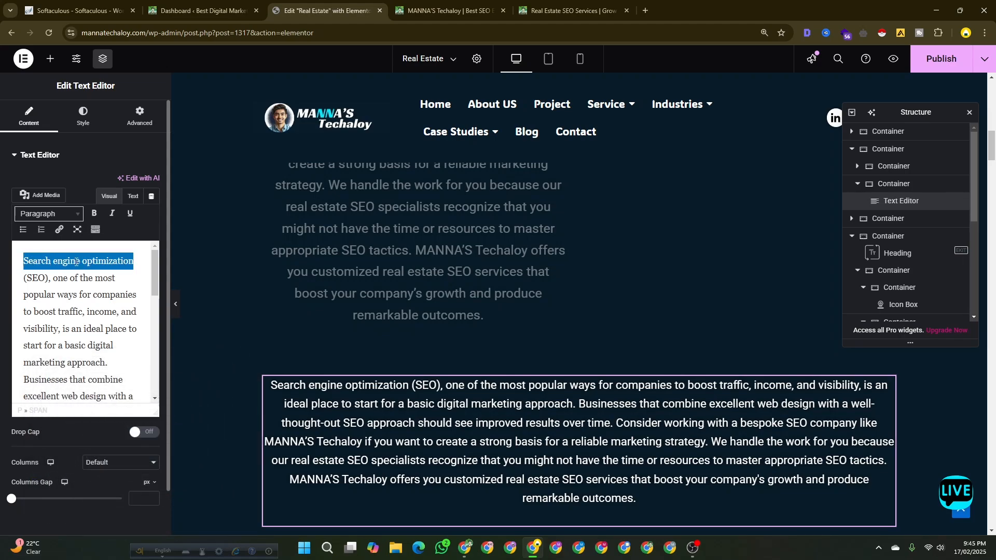
pyautogui.click(62, 231)
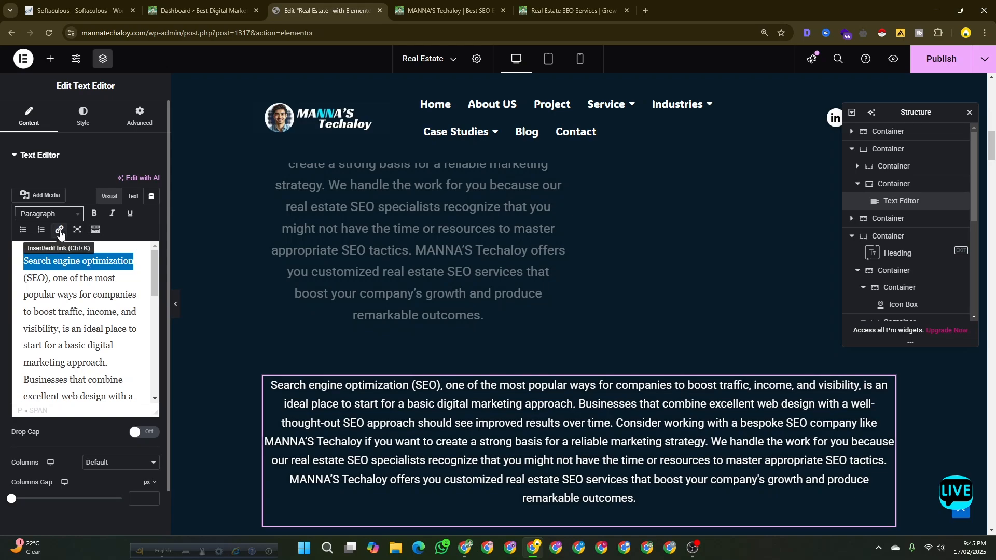
pyautogui.click(59, 232)
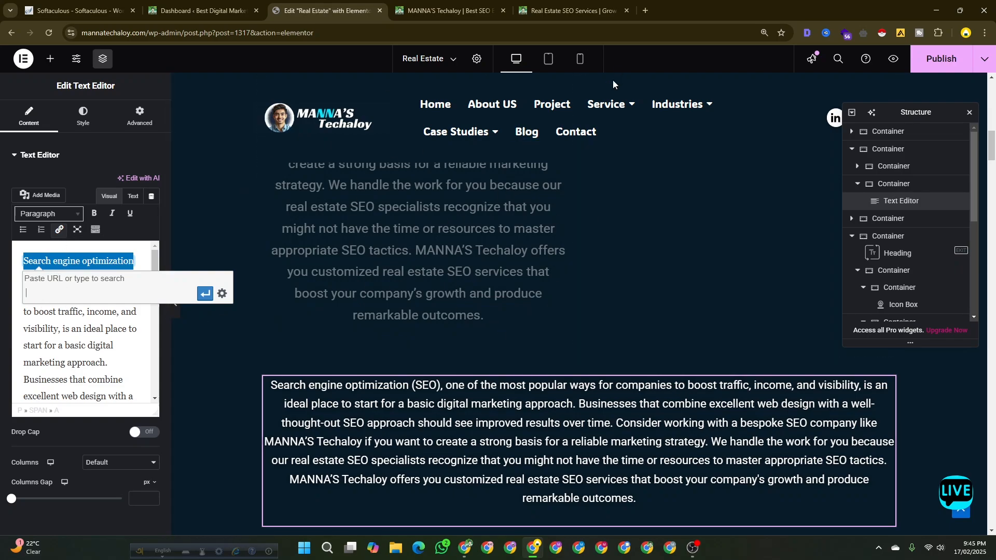
# Search Google in a new browser tab for "semrush seo blog".
pyautogui.click(645, 10)
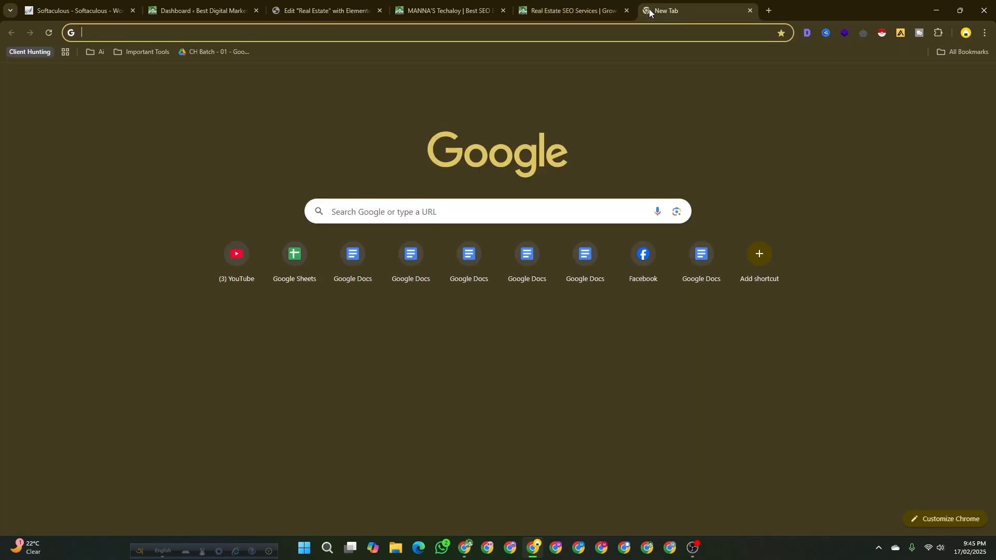
pyautogui.write('google')
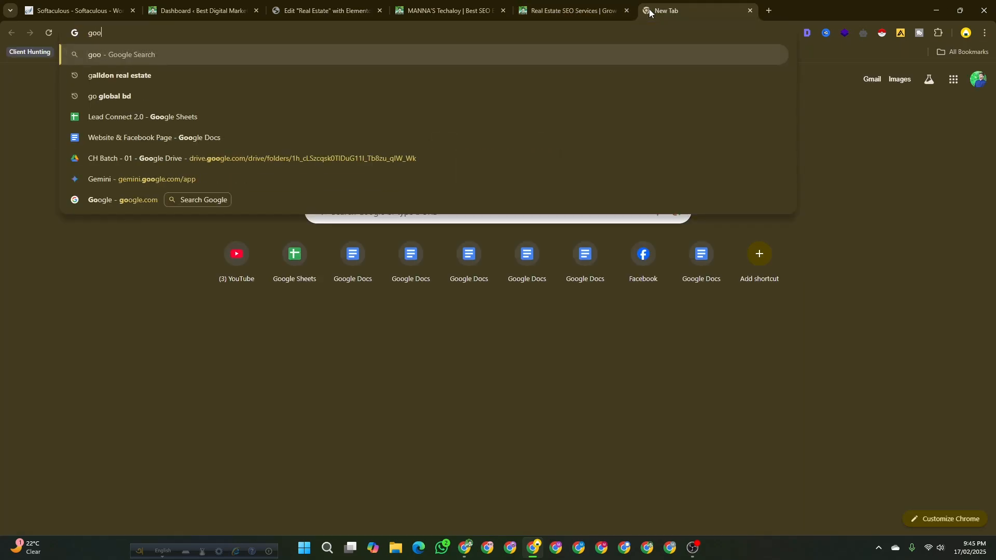
pyautogui.press('Return')
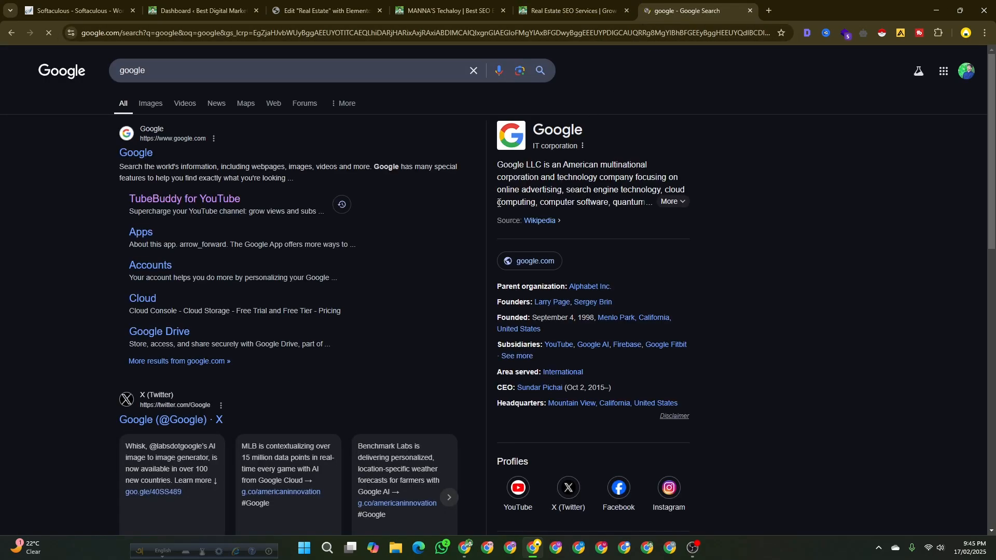
pyautogui.click(121, 70)
pyautogui.click(175, 5)
pyautogui.click(337, 6)
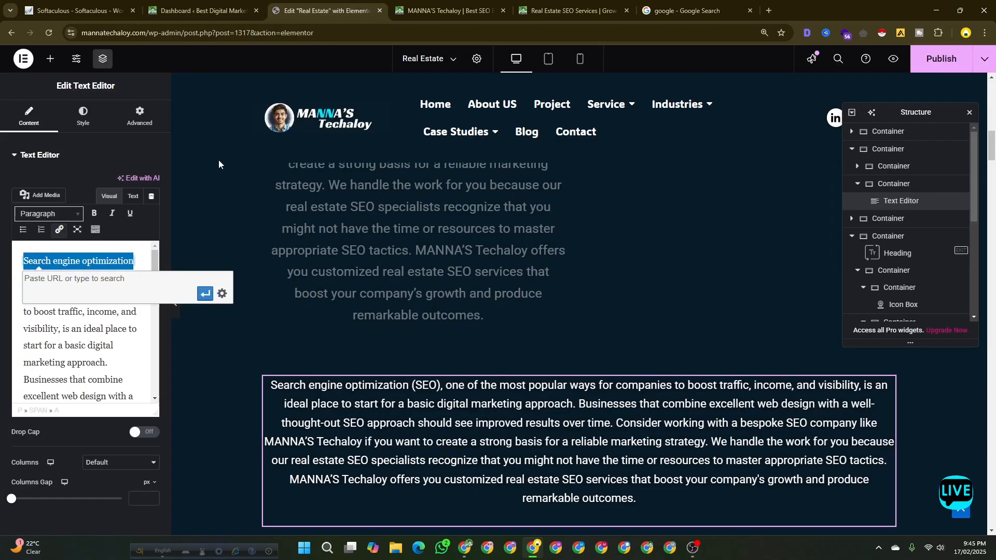
pyautogui.click(715, 10)
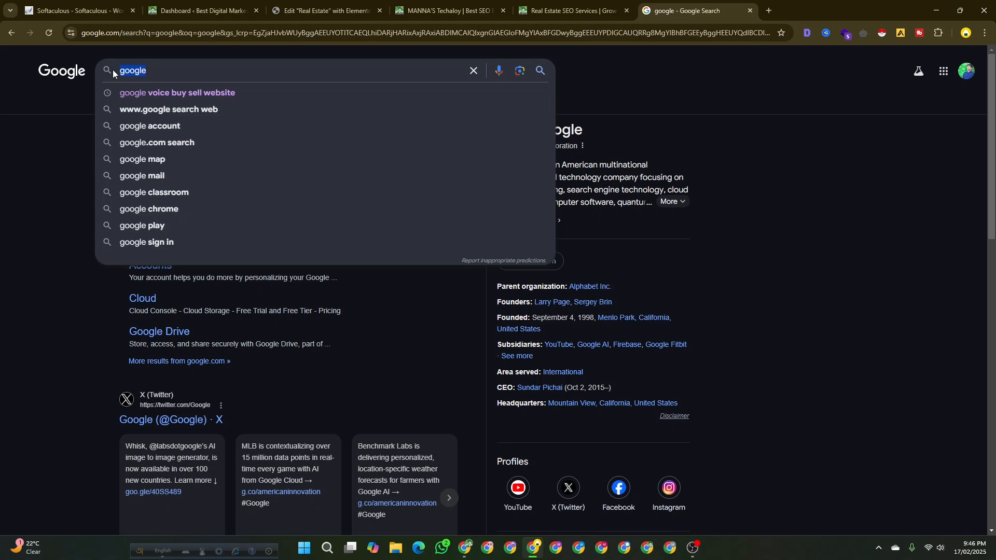
pyautogui.write('se')
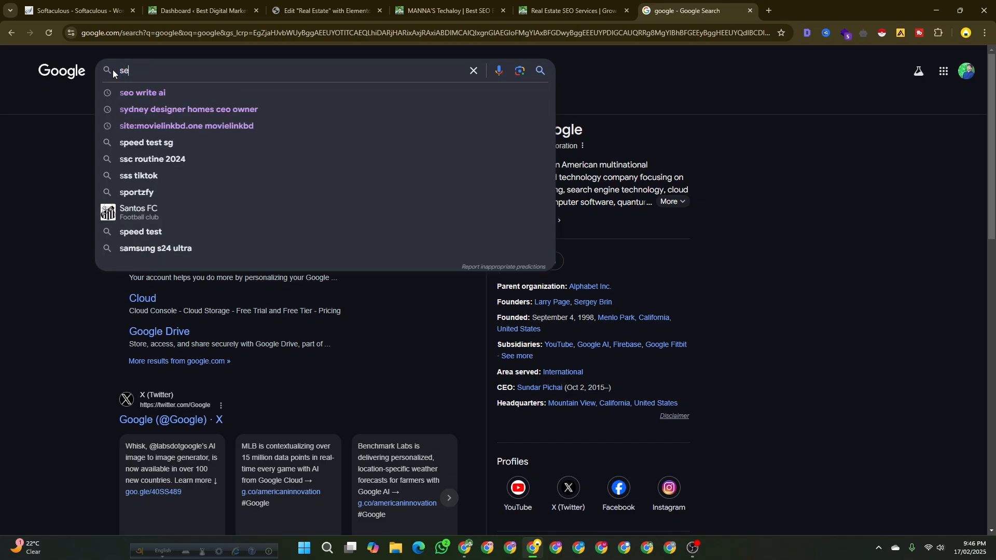
pyautogui.write('mrush')
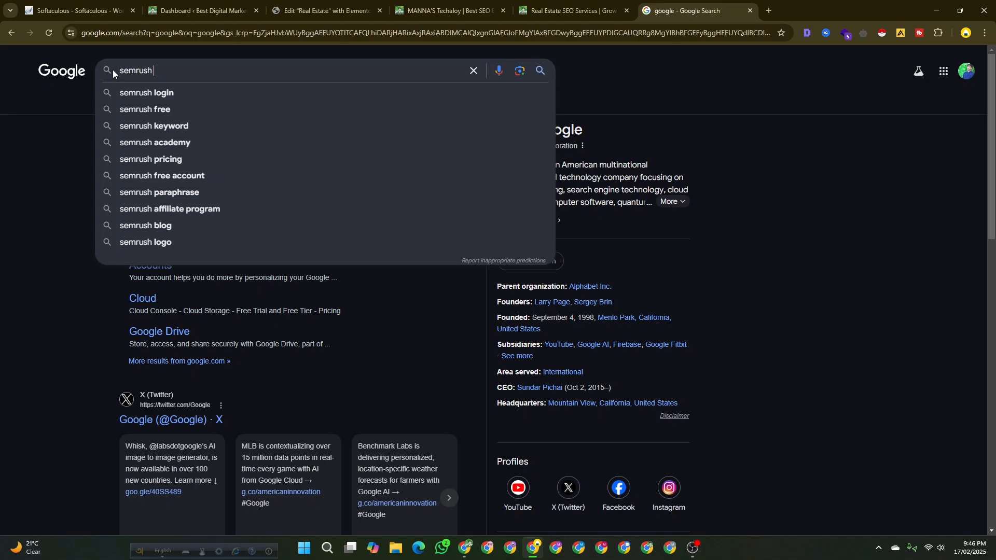
pyautogui.write('seo ')
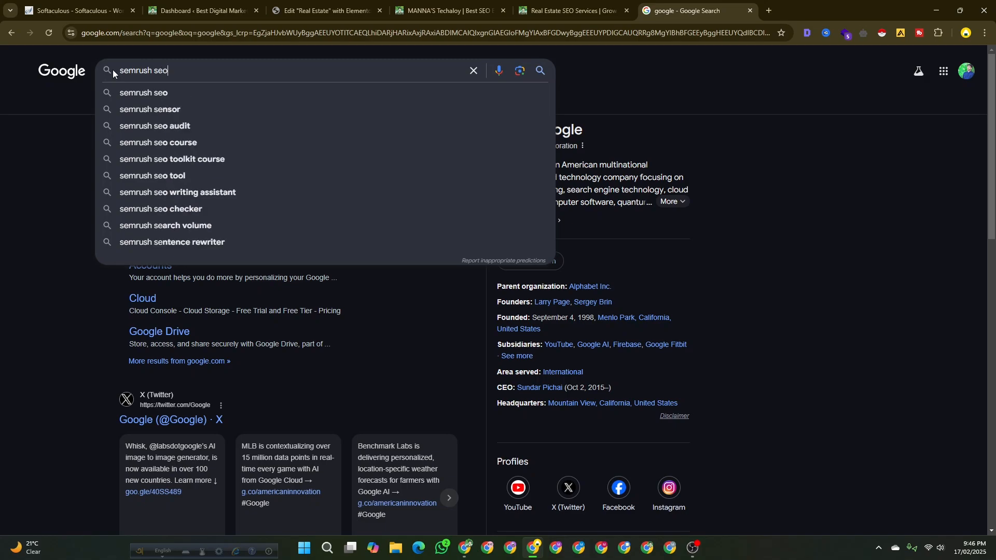
pyautogui.write('blog')
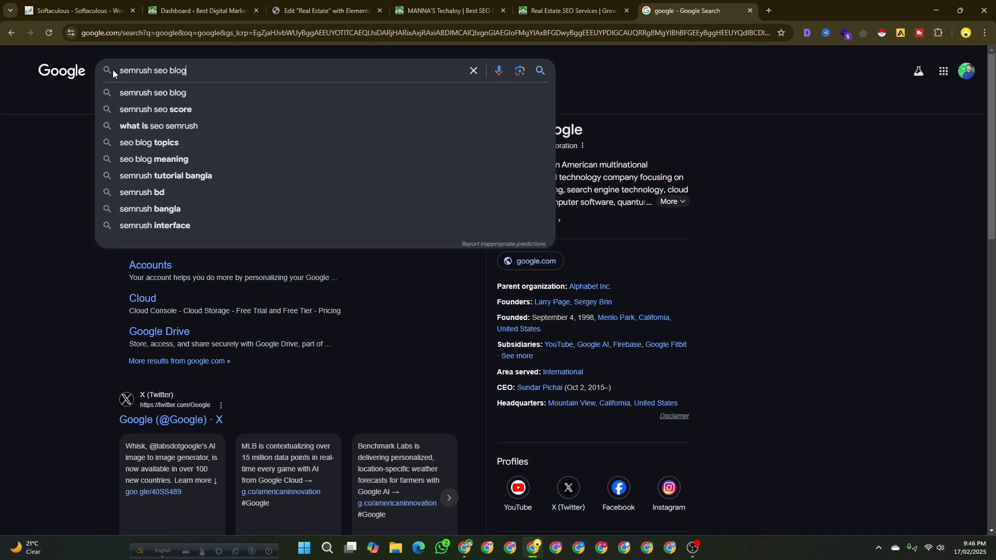
pyautogui.press('Return')
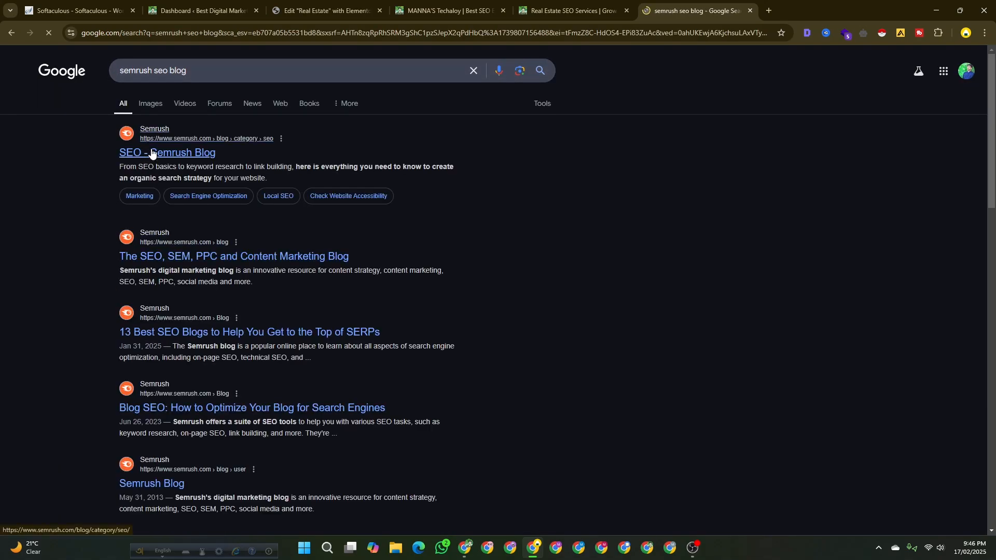
pyautogui.click(151, 152)
pyautogui.click(221, 34)
pyautogui.hotkey('ctrl', 'c')
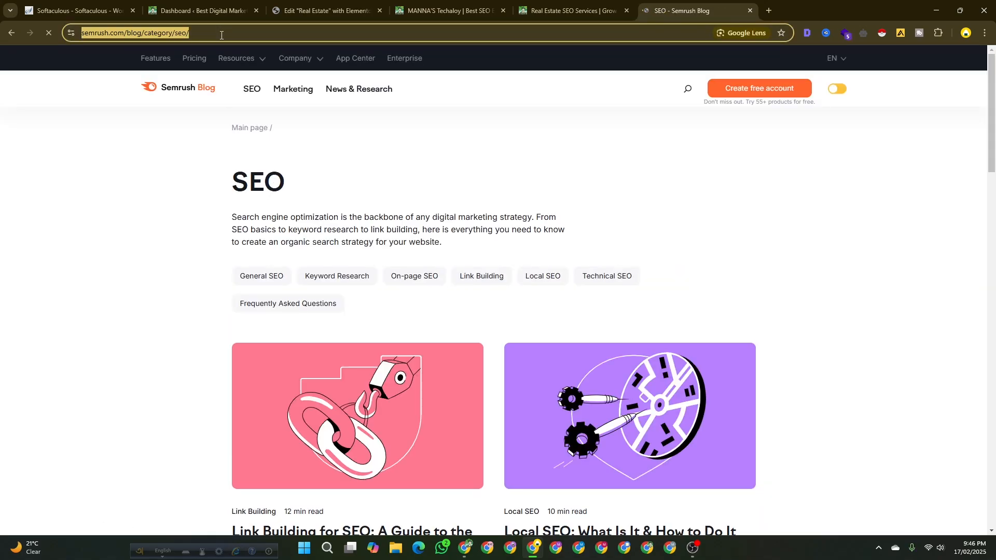
pyautogui.click(225, 10)
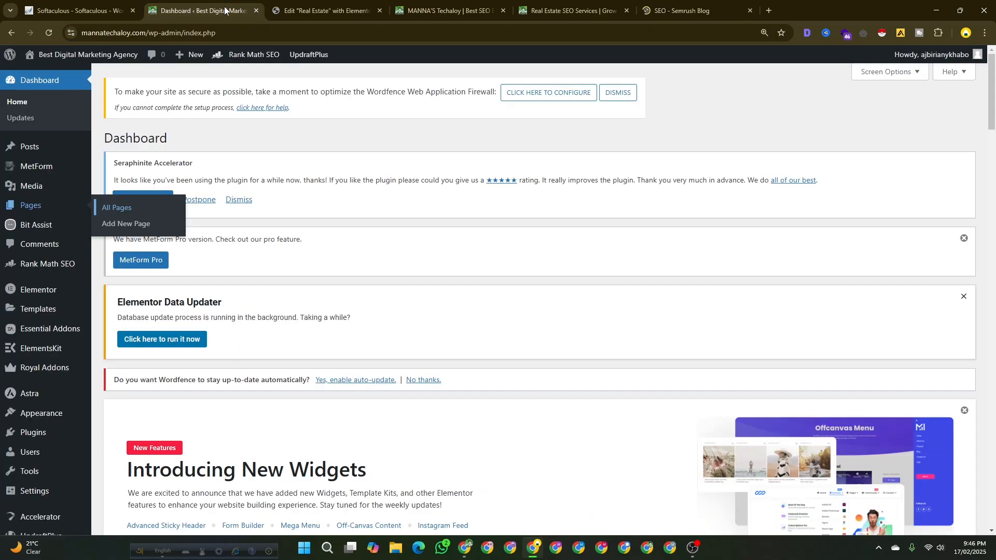
pyautogui.click(305, 12)
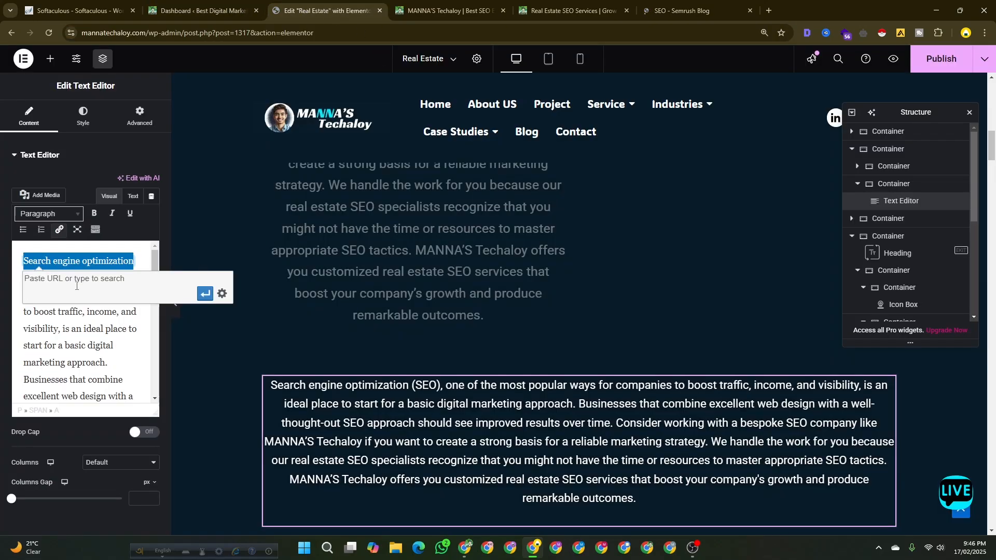
pyautogui.hotkey('ctrl', 'v')
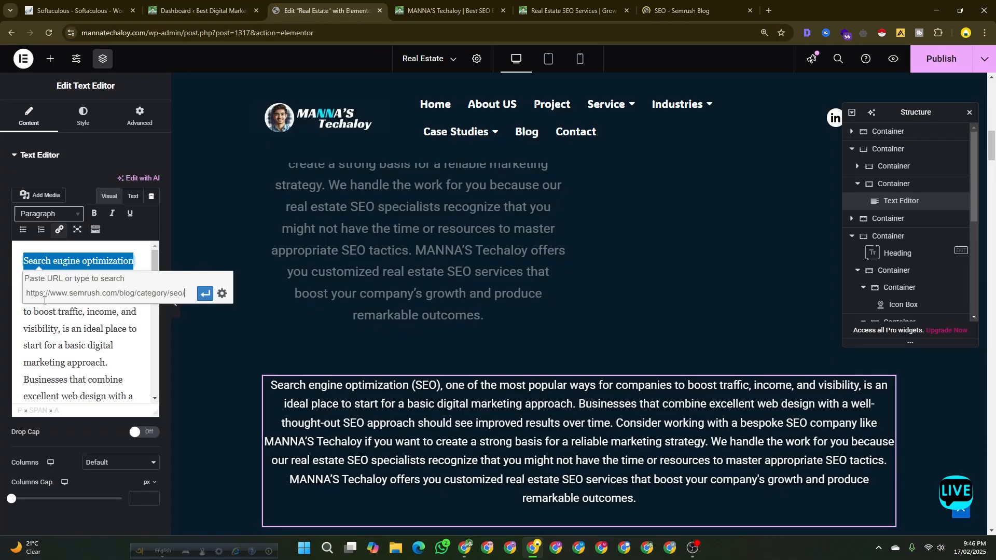
pyautogui.click(204, 295)
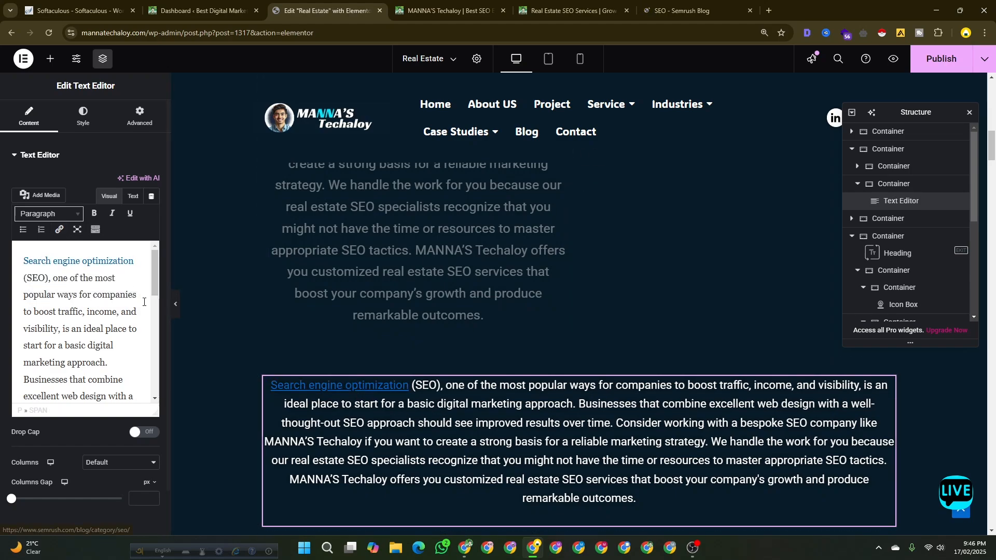
# Open the advanced settings of the Semrush link, try the open-in-new-tab option, and close them without updating.
pyautogui.click(118, 263)
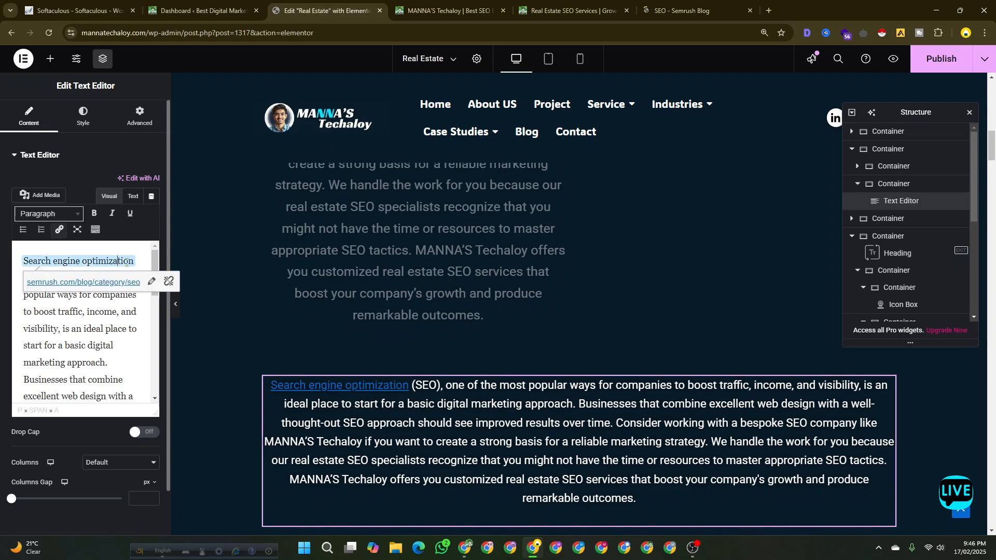
pyautogui.click(151, 282)
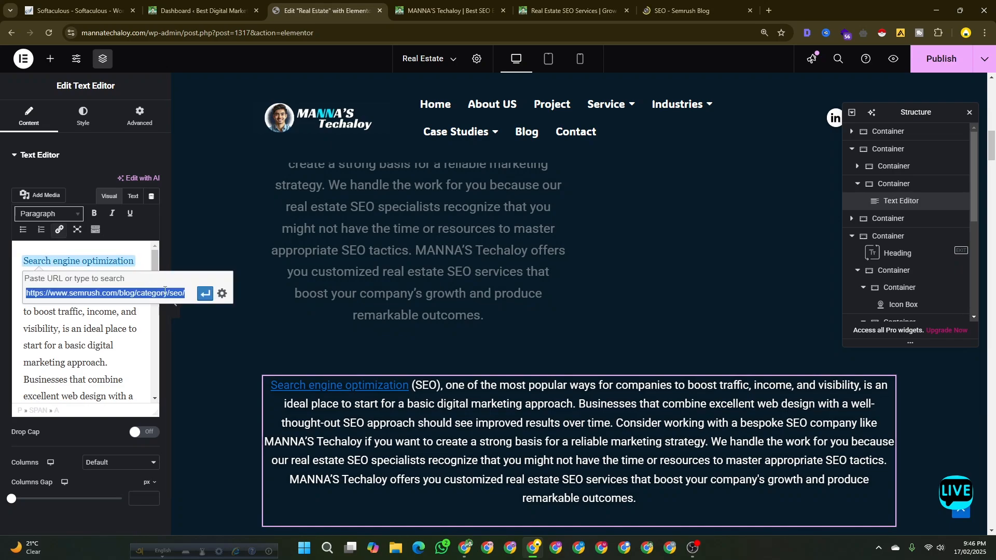
pyautogui.click(222, 293)
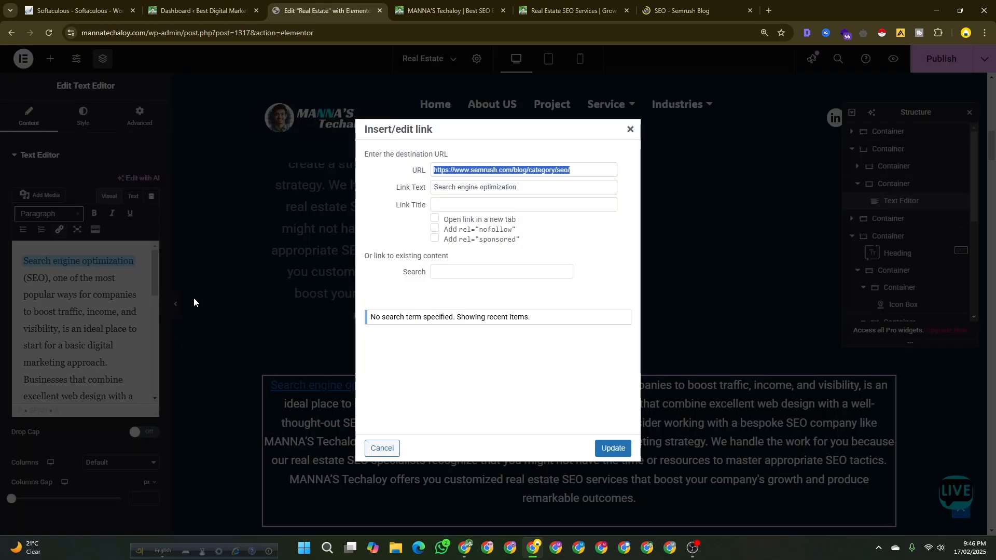
pyautogui.click(433, 219)
pyautogui.click(433, 218)
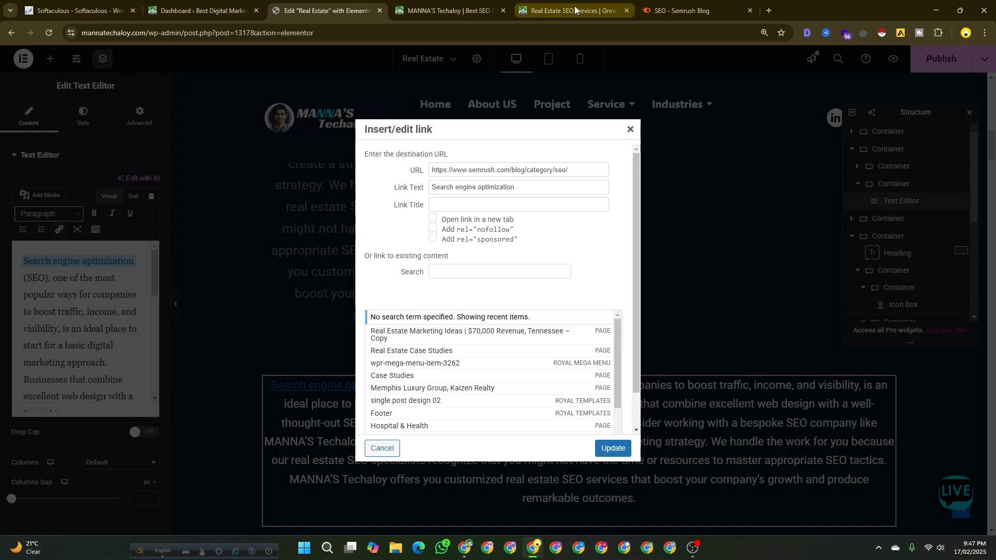
pyautogui.click(629, 130)
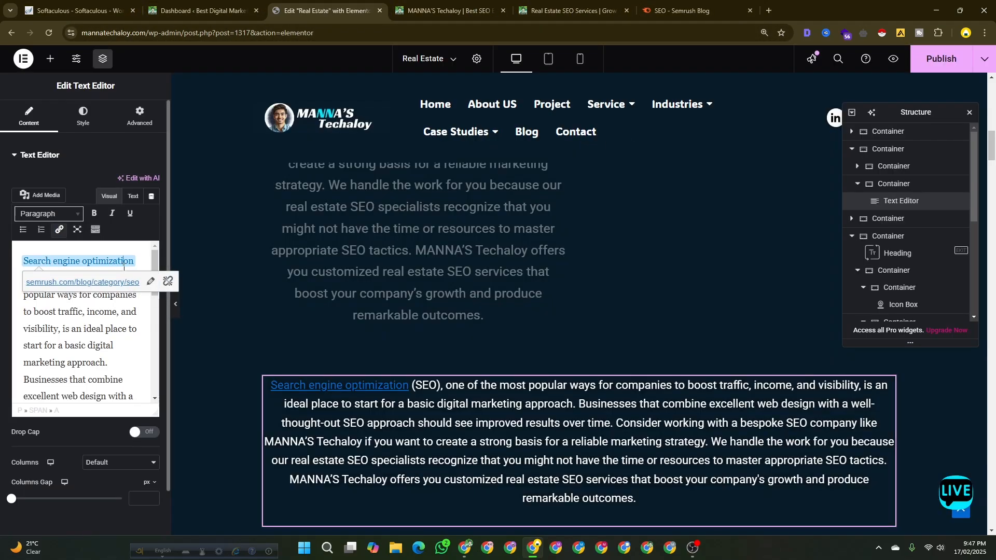
# Test the Semrush link on "Search engine optimization", and remove the link from the phrase.
pyautogui.click(120, 282)
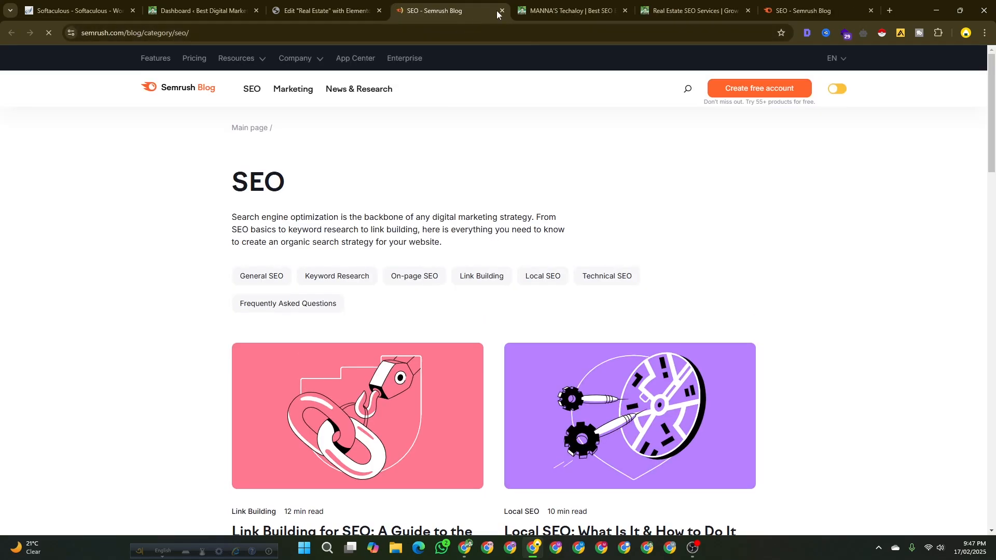
pyautogui.click(501, 11)
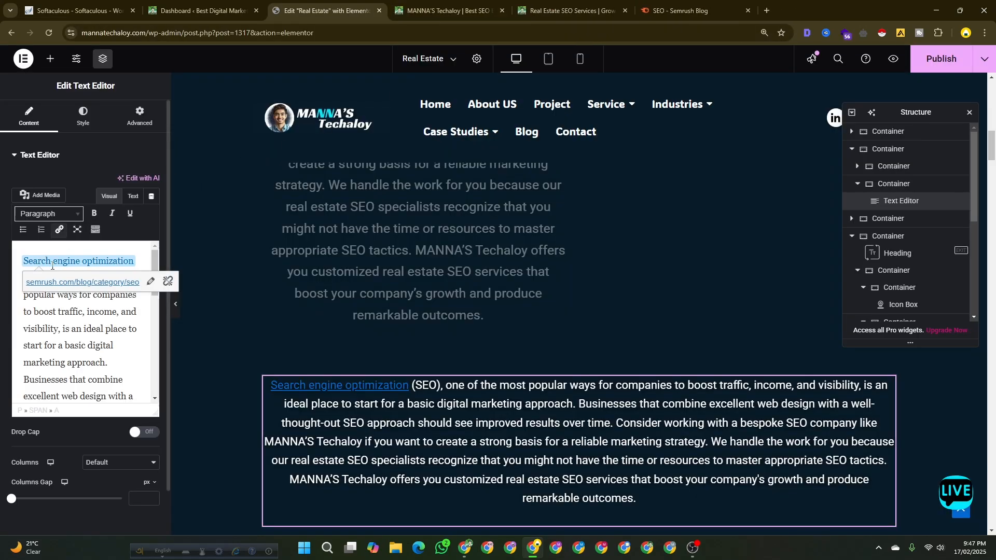
pyautogui.click(167, 281)
# Review the page's Basic SEO and Additional checks in the Rank Math analysis.
pyautogui.scroll(-3, 381, 359)
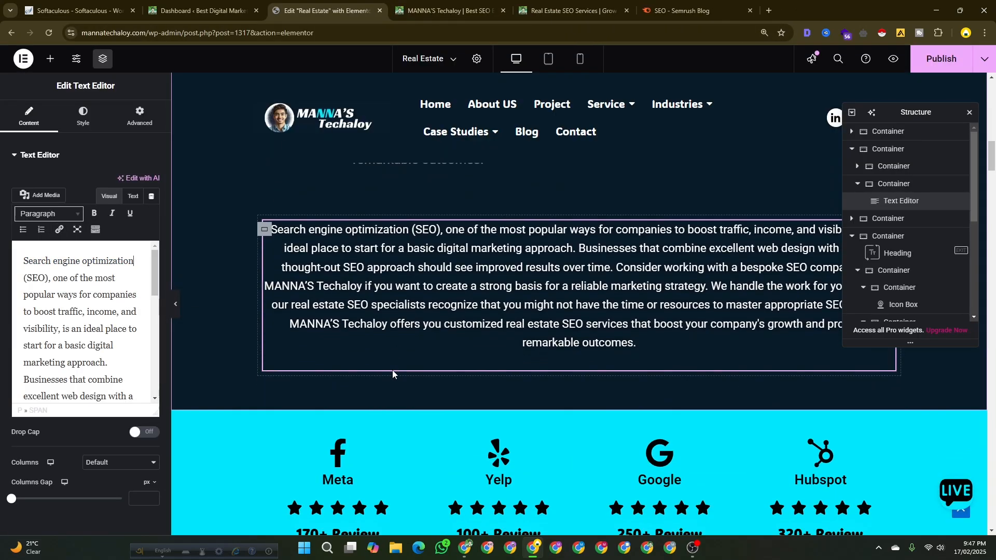
pyautogui.scroll(-2, 73, 257)
pyautogui.scroll(2, 73, 257)
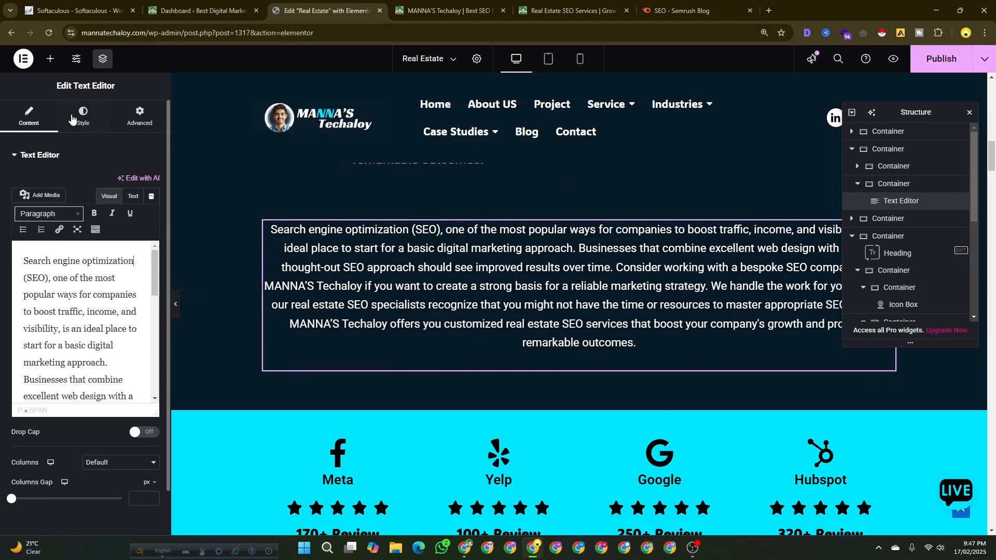
pyautogui.click(50, 59)
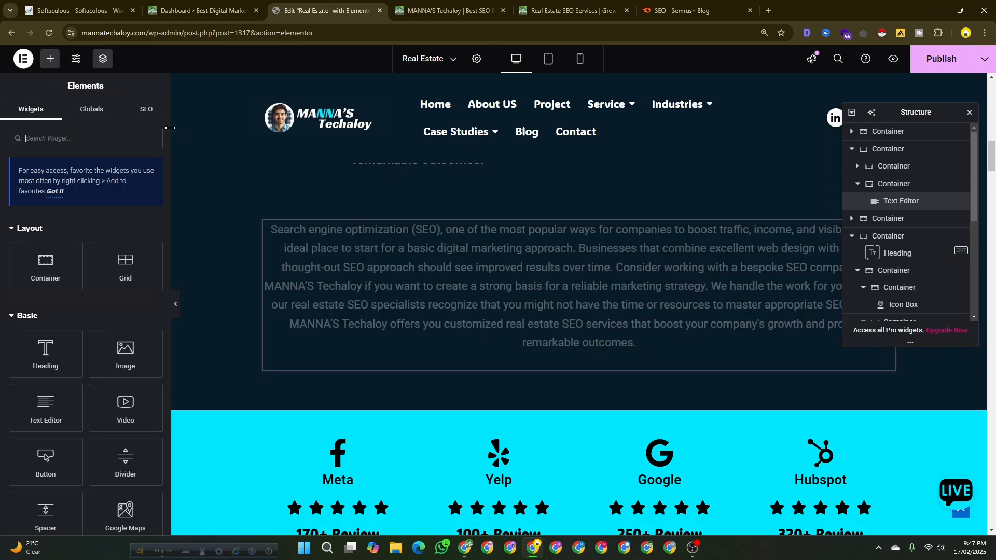
pyautogui.click(133, 111)
pyautogui.scroll(-3, 97, 426)
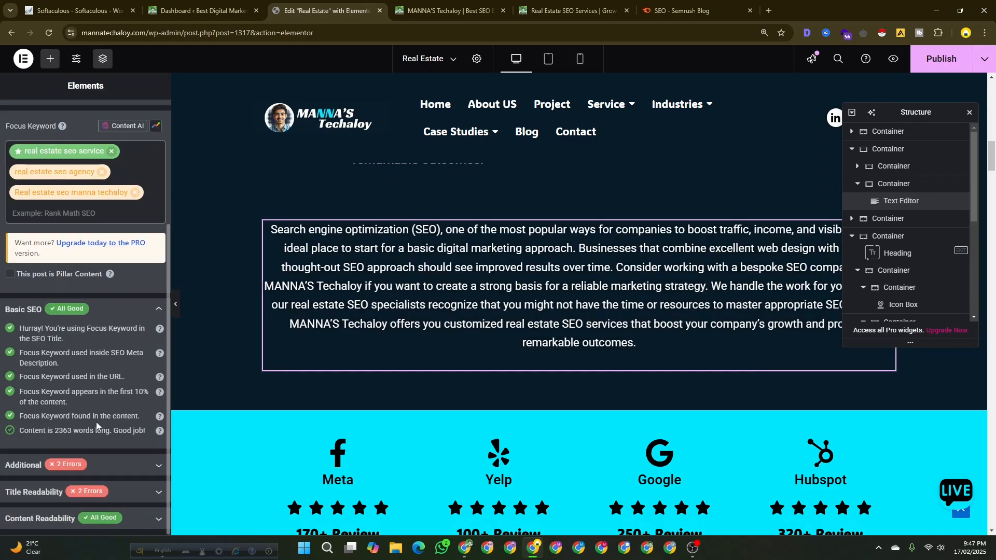
pyautogui.click(145, 466)
pyautogui.scroll(-4, 108, 438)
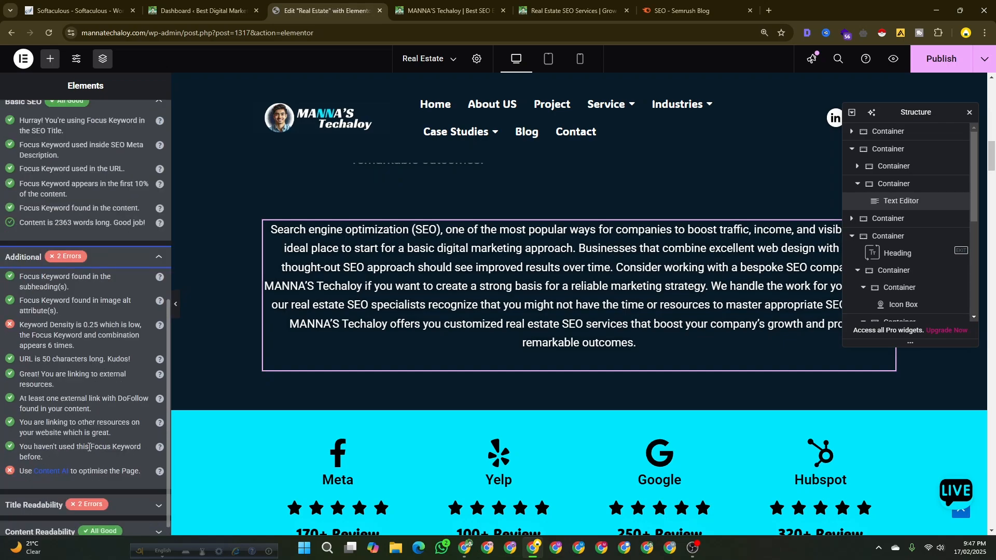
pyautogui.scroll(-1, 77, 451)
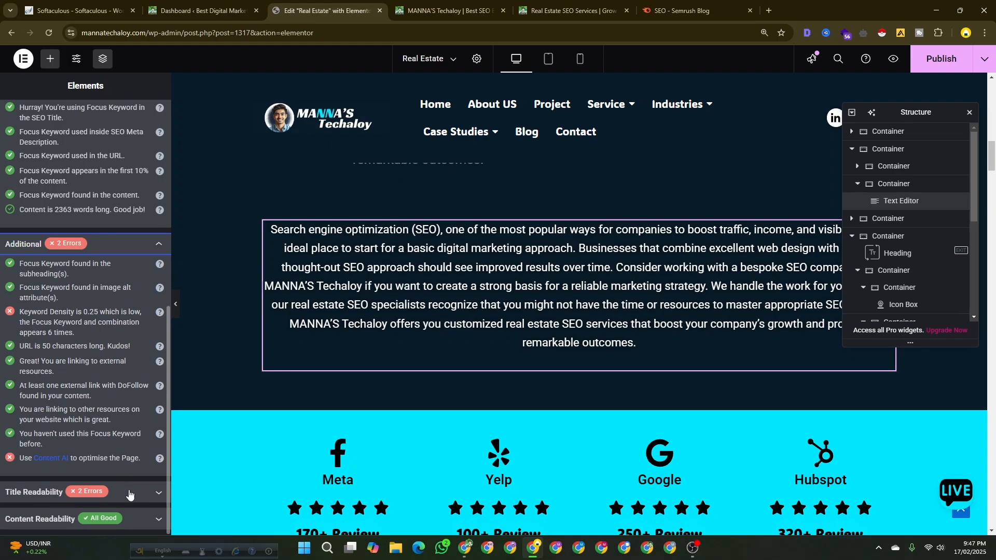
# Review the Title Readability checks, and look over the page's SEO score, snippet preview and focus keywords.
pyautogui.click(130, 498)
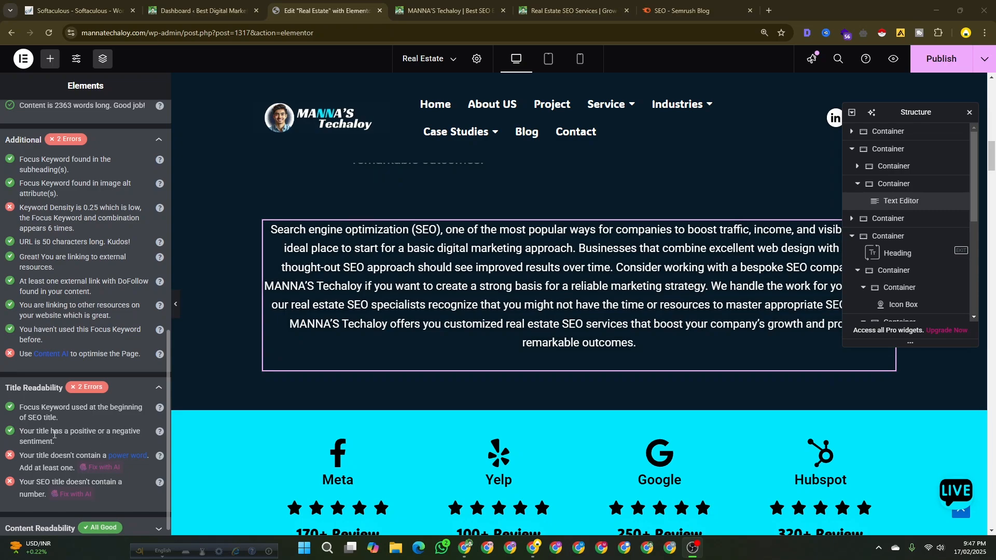
pyautogui.scroll(-1, 72, 435)
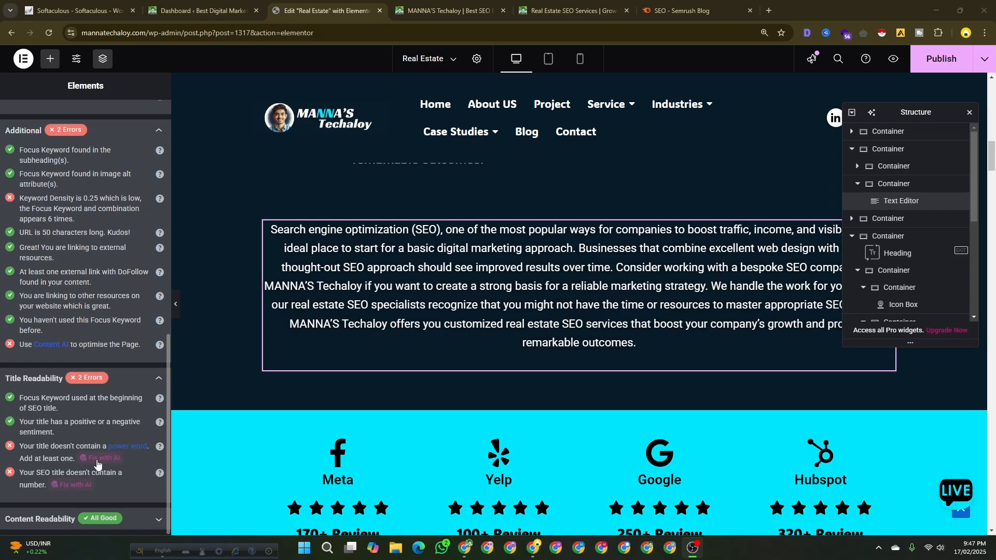
pyautogui.scroll(10, 140, 226)
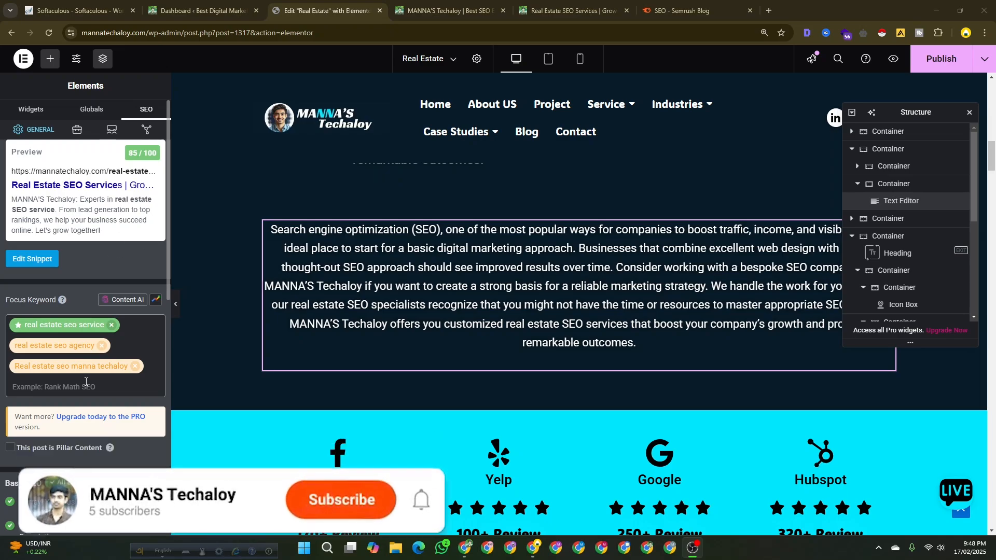
pyautogui.scroll(-3, 95, 393)
pyautogui.scroll(3, 94, 393)
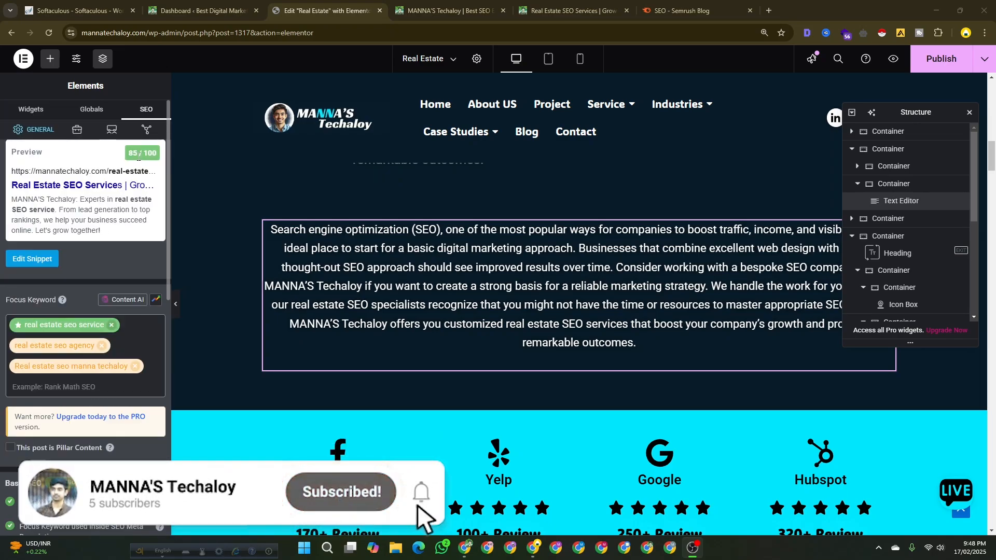
# Look over the Real Estate page's content sections alongside its Rank Math checks and SEO score.
pyautogui.scroll(-6, 536, 319)
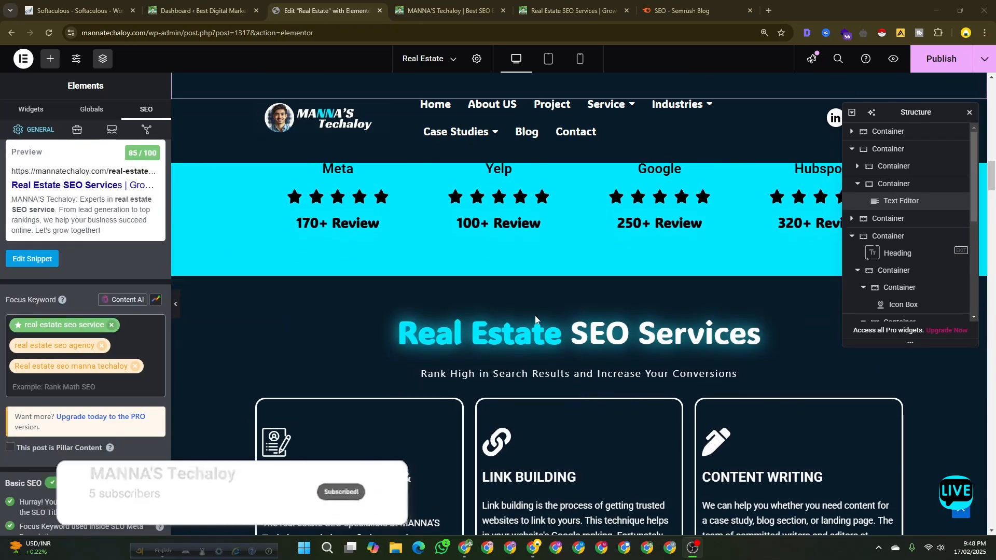
pyautogui.scroll(12, 534, 315)
pyautogui.scroll(-8, 135, 395)
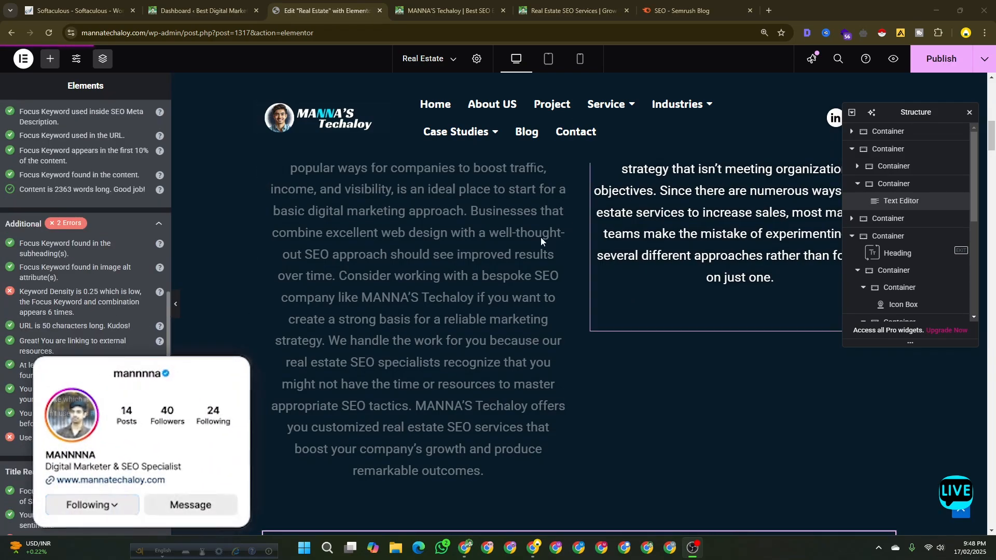
pyautogui.scroll(2, 763, 276)
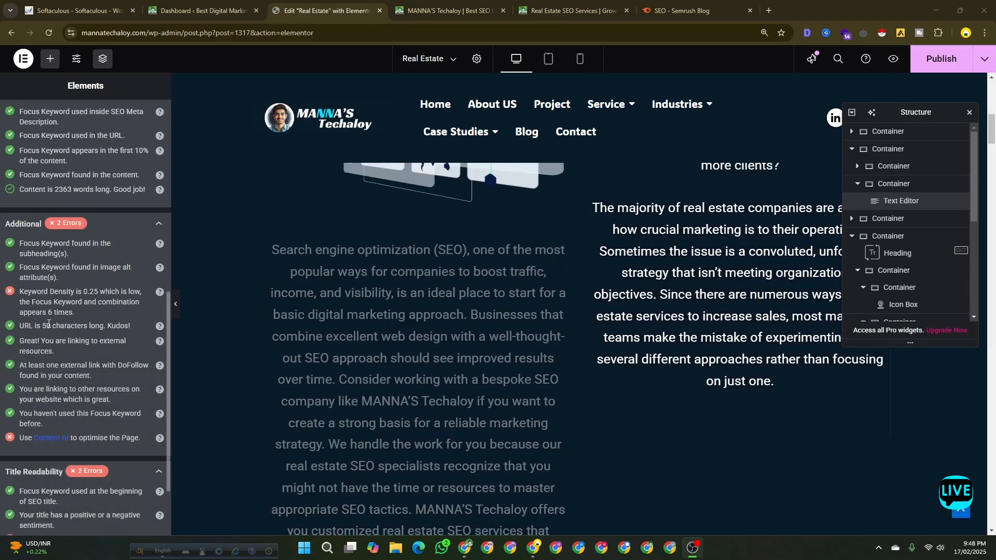
pyautogui.scroll(8, 74, 439)
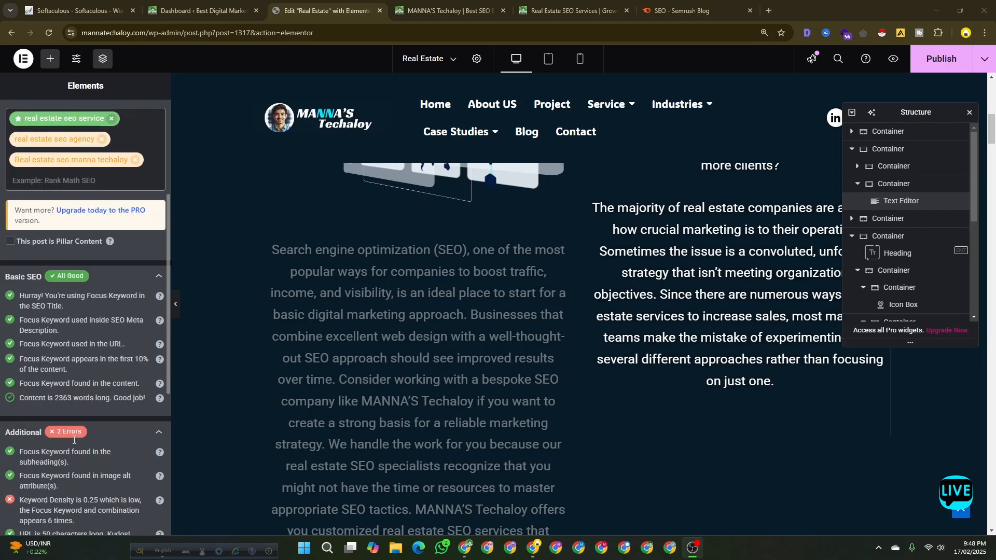
pyautogui.scroll(8, 590, 311)
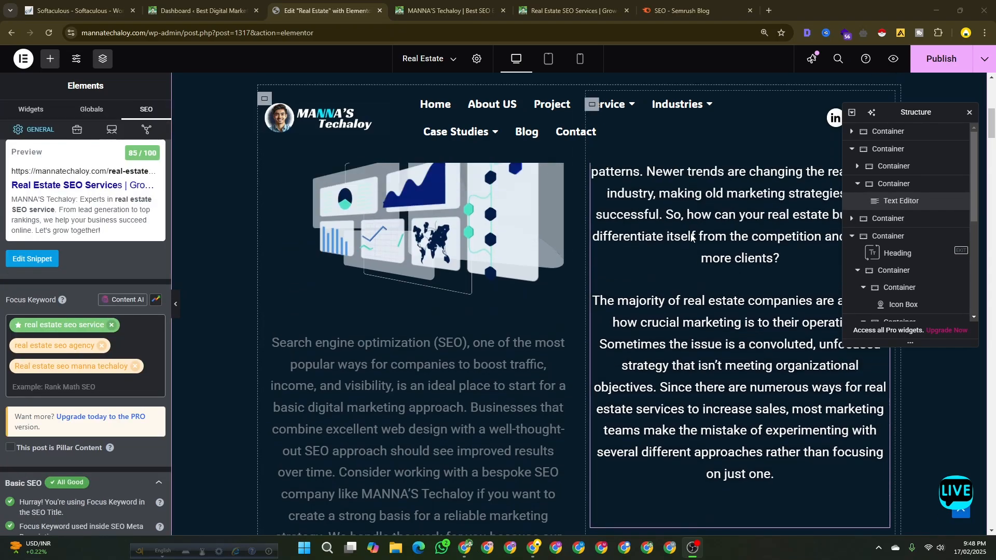
pyautogui.scroll(2, 590, 306)
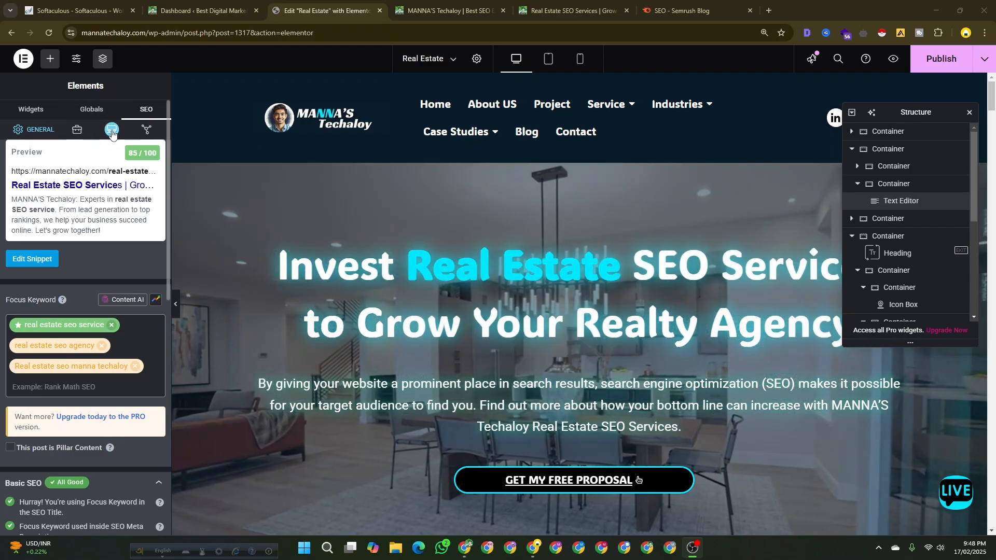
# Compare the page's general SEO overview with its advanced SEO settings, examining the robots meta options.
pyautogui.click(77, 129)
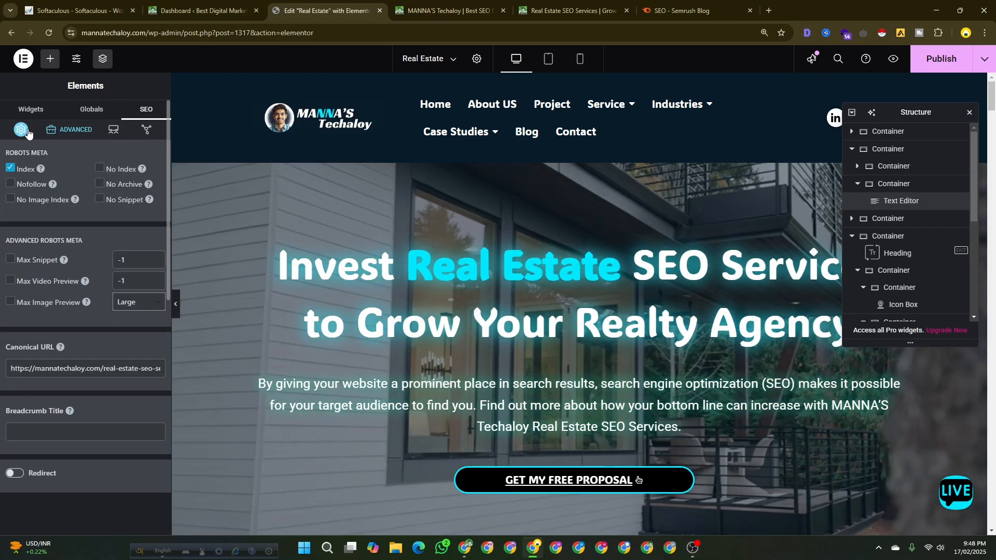
pyautogui.click(27, 131)
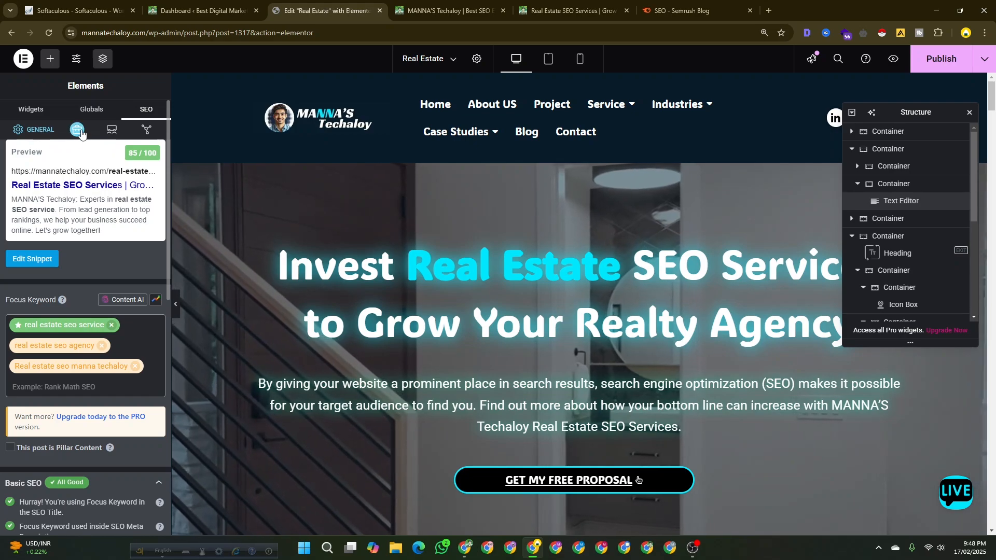
pyautogui.click(78, 131)
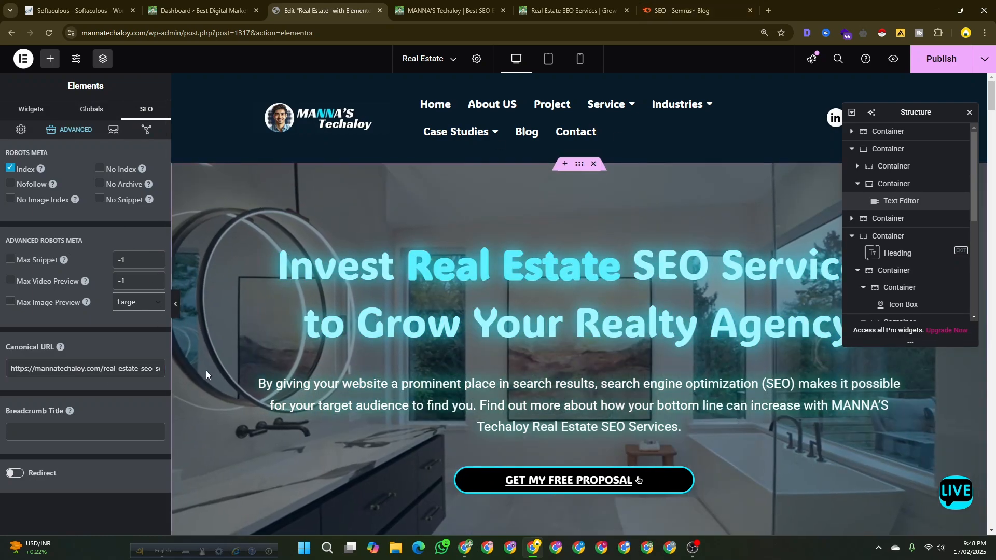
# Read through the page's full canonical URL from start to end, leaving it unedited.
pyautogui.click(96, 366)
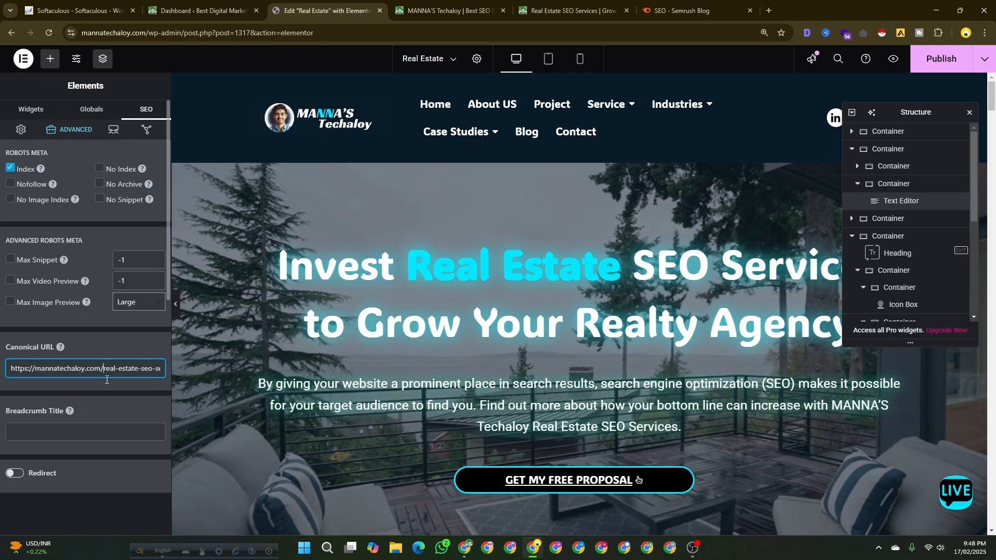
pyautogui.click(60, 369)
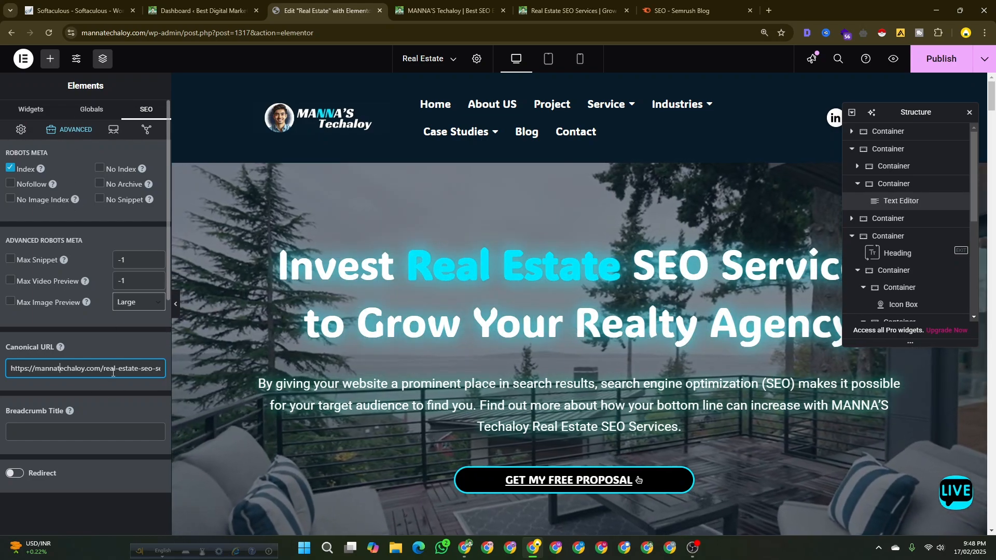
pyautogui.press('Right')
pyautogui.press('Right')
pyautogui.press('Right')
pyautogui.press('Right')
pyautogui.press('Right')
pyautogui.press('Right')
pyautogui.press('Right')
pyautogui.press('Right')
pyautogui.press('Right')
pyautogui.press('Right')
pyautogui.press('Right')
pyautogui.press('Right')
pyautogui.press('Right')
pyautogui.press('Right')
pyautogui.press('Right')
pyautogui.press('Right')
pyautogui.press('Right')
pyautogui.press('Right')
pyautogui.press('Right')
pyautogui.press('Right')
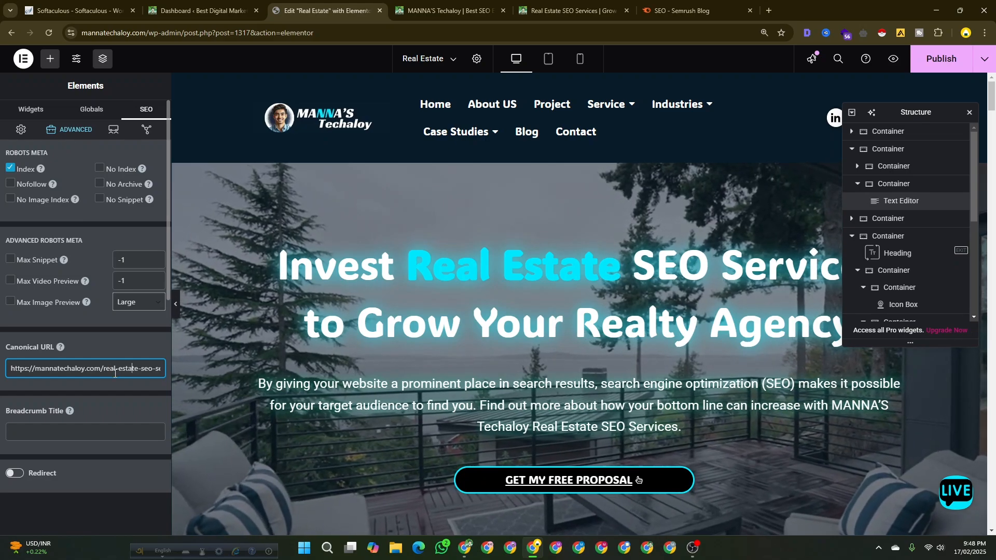
pyautogui.press('Right')
pyautogui.press('Right')
pyautogui.press('Right')
pyautogui.press('Right')
pyautogui.press('Right')
pyautogui.press('Right')
pyautogui.press('Right')
pyautogui.press('Right')
pyautogui.press('Right')
pyautogui.press('Right')
pyautogui.press('Right')
pyautogui.press('Right')
pyautogui.press('Right')
pyautogui.press('Right')
pyautogui.press('Right')
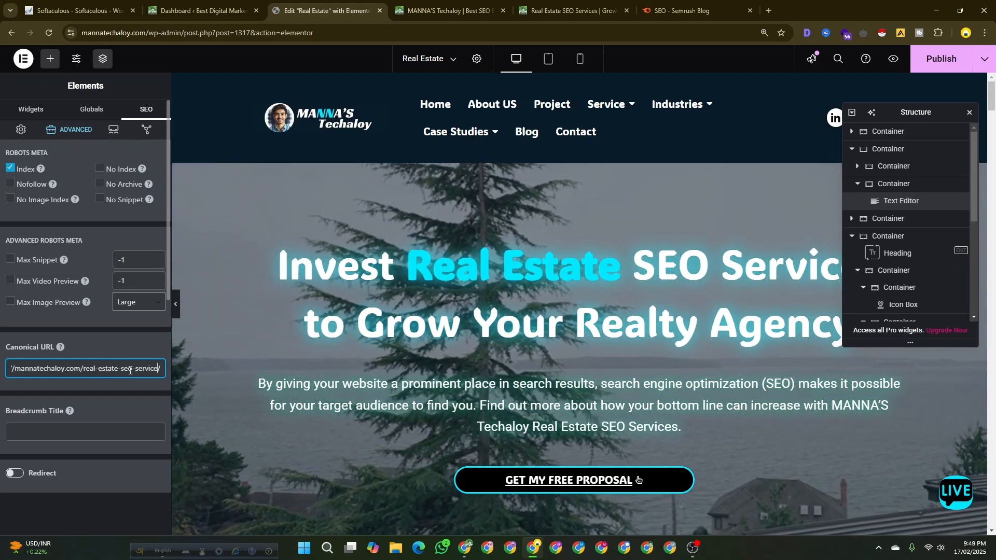
pyautogui.press('Home')
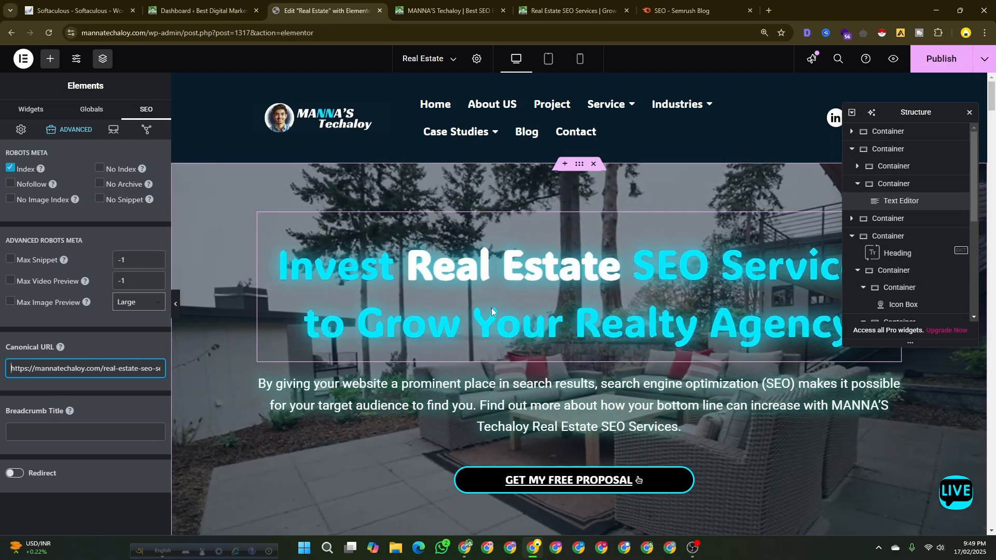
pyautogui.scroll(-3, 491, 308)
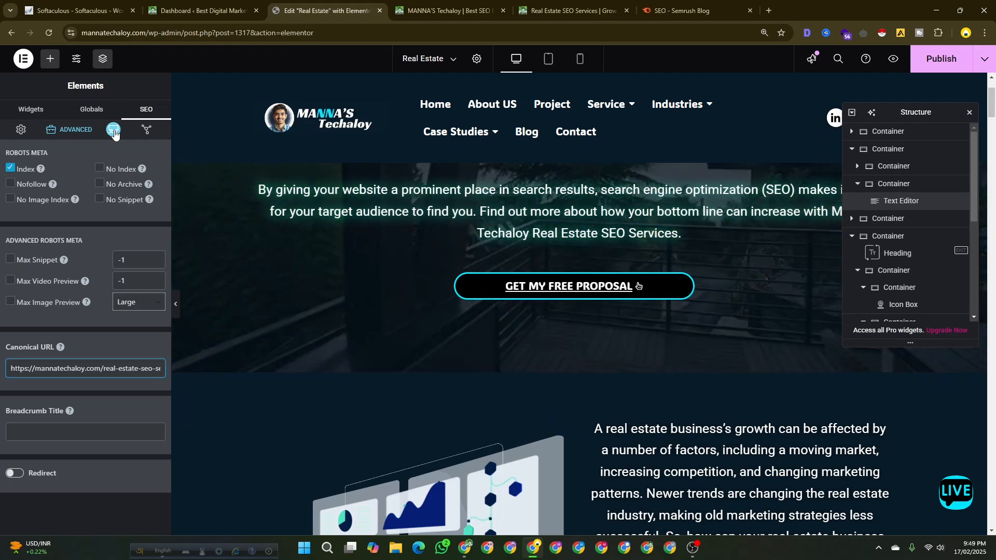
# Check the page's schema in use, review the title, permalink and description in the snippet editor, and close it.
pyautogui.click(114, 130)
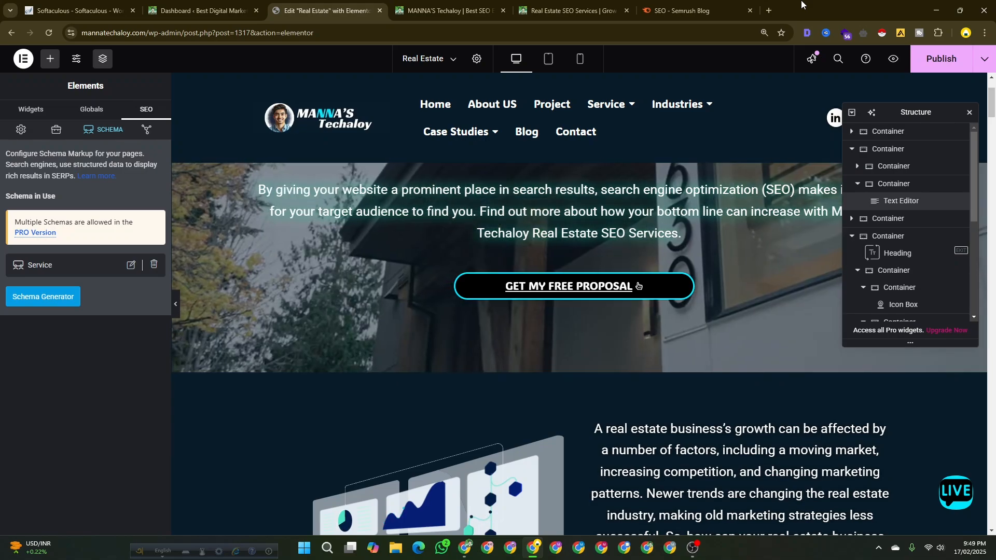
pyautogui.click(145, 132)
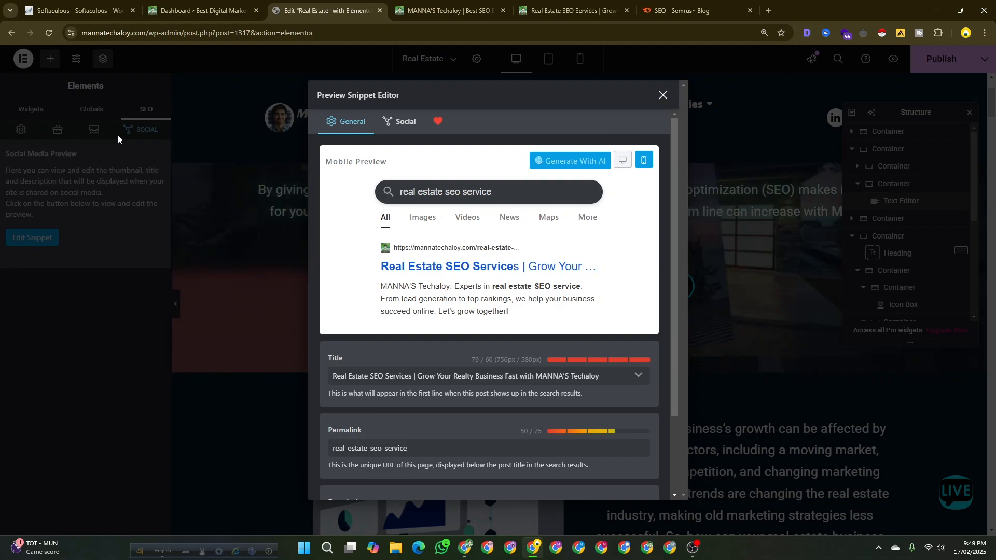
pyautogui.scroll(-2, 468, 357)
pyautogui.scroll(2, 468, 357)
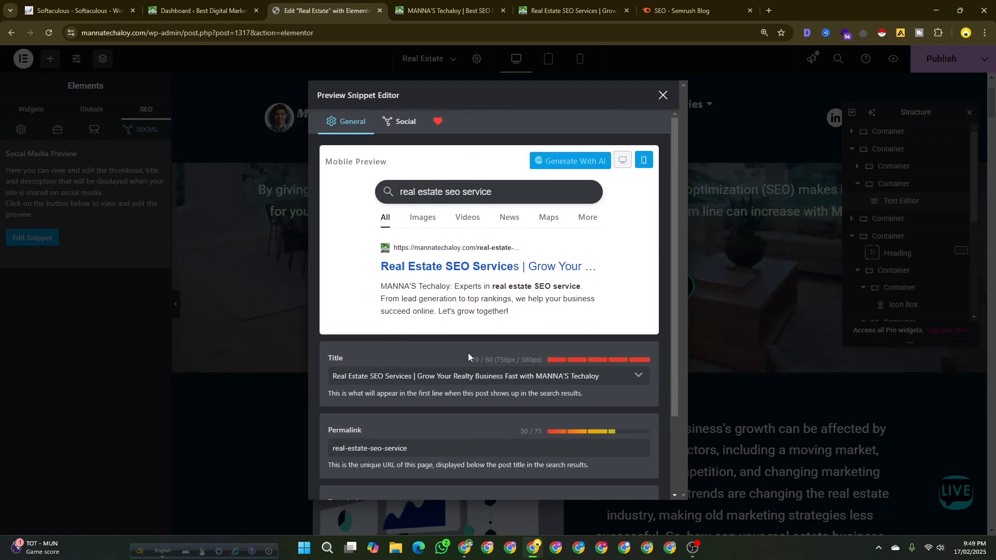
pyautogui.scroll(-2, 490, 418)
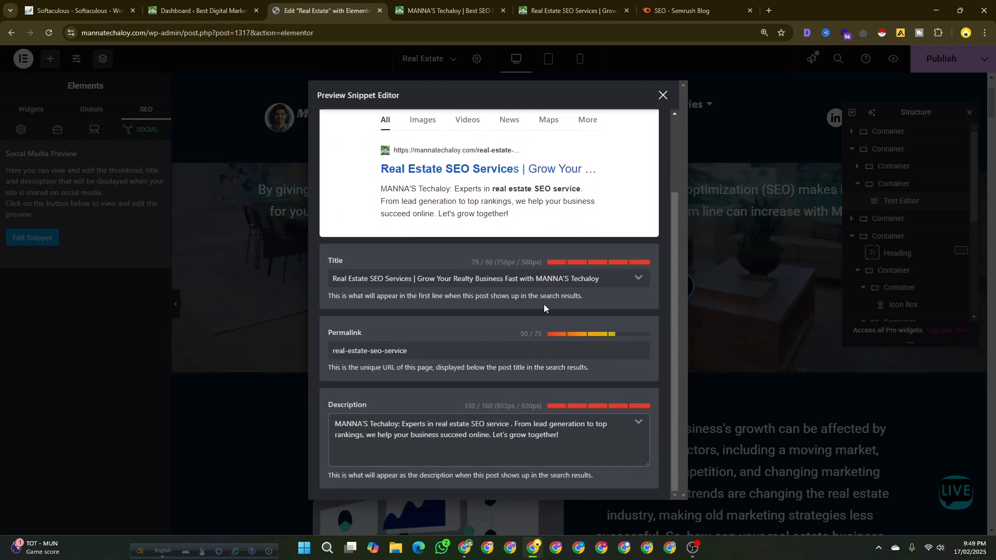
pyautogui.click(662, 96)
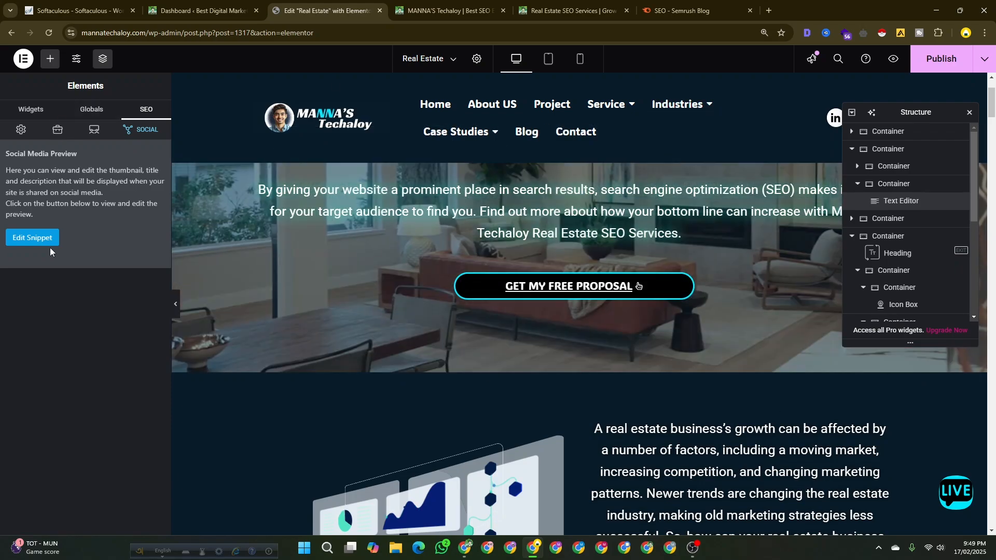
# Recheck the advanced and schema settings, review the Facebook sharing preview with its image, title and description, and close the snippet editor.
pyautogui.click(67, 127)
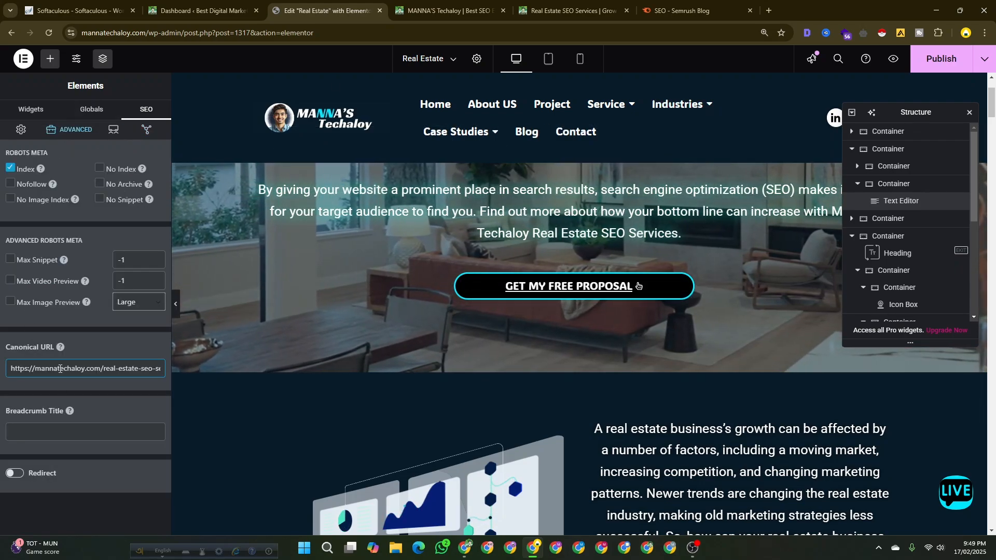
pyautogui.click(114, 129)
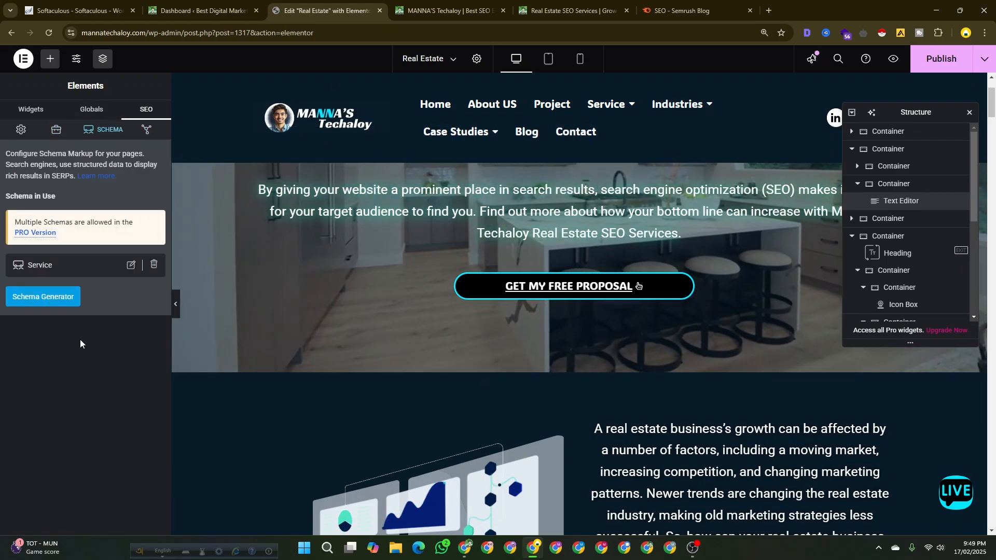
pyautogui.click(147, 130)
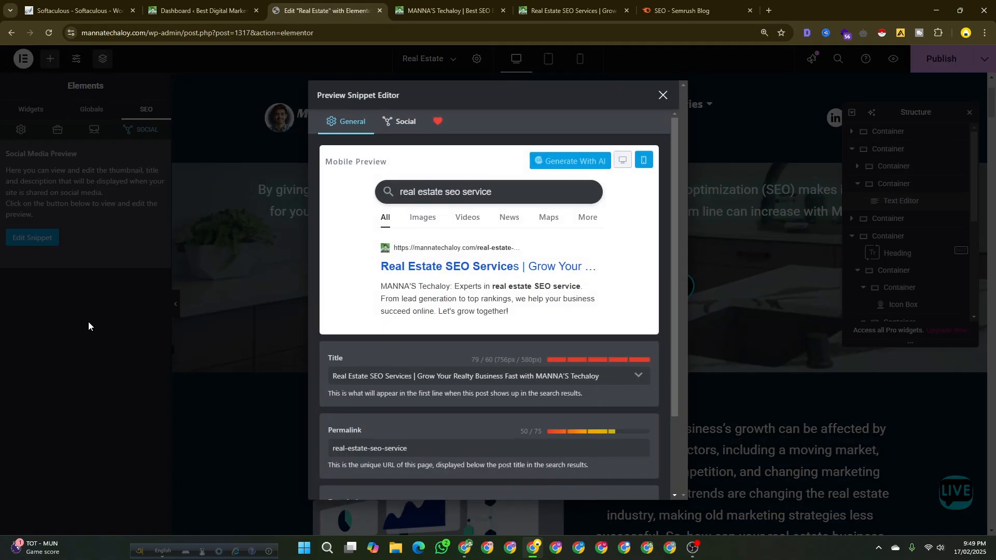
pyautogui.scroll(-2, 468, 294)
pyautogui.scroll(2, 468, 294)
pyautogui.click(399, 128)
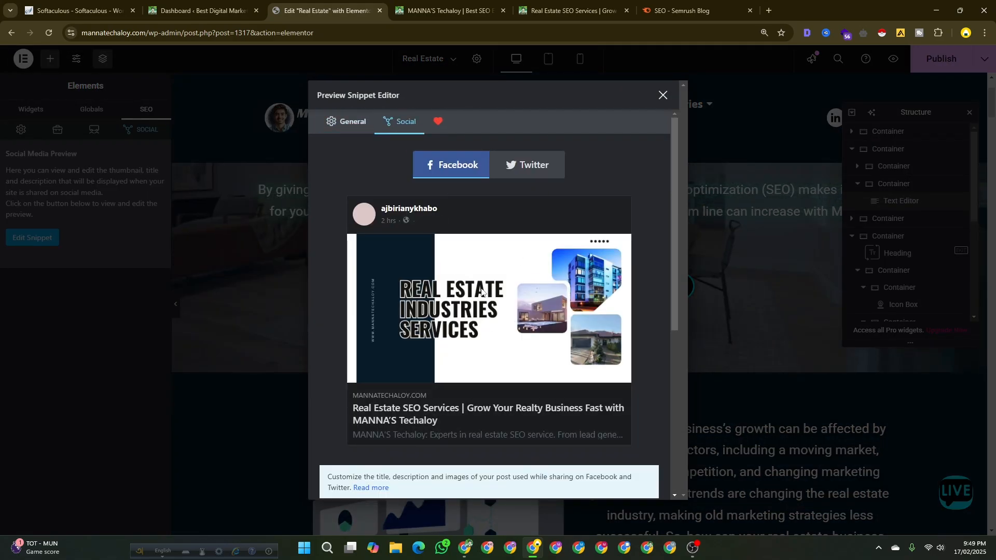
pyautogui.scroll(-5, 481, 291)
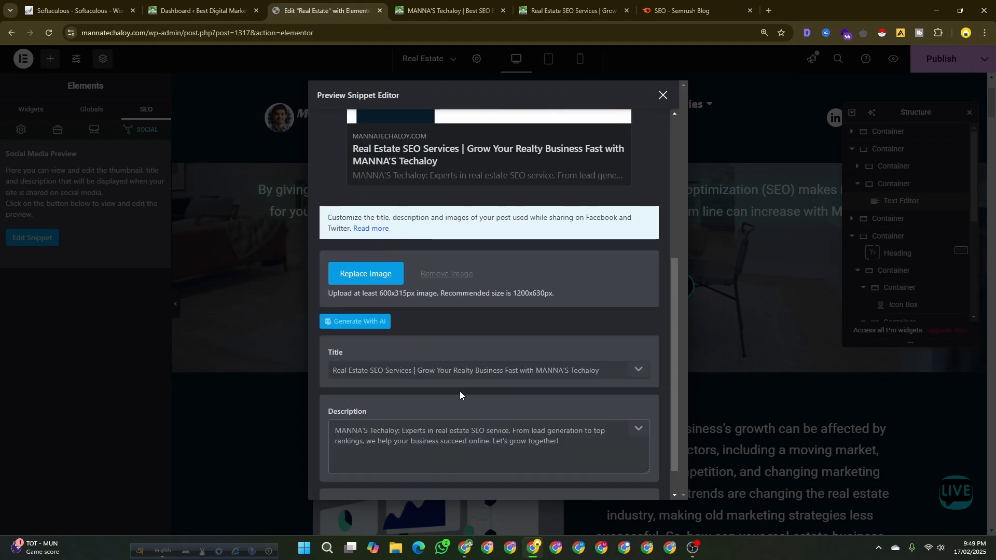
pyautogui.scroll(-1, 460, 394)
pyautogui.scroll(6, 436, 410)
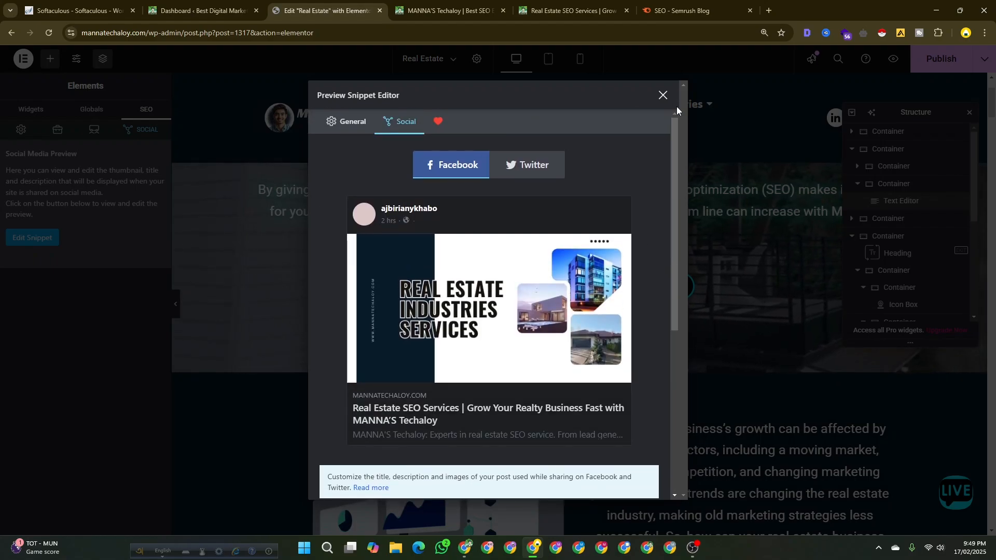
pyautogui.click(663, 95)
# Return to the general SEO overview, recheck the Basic SEO results and focus keywords, and publish the page.
pyautogui.click(31, 109)
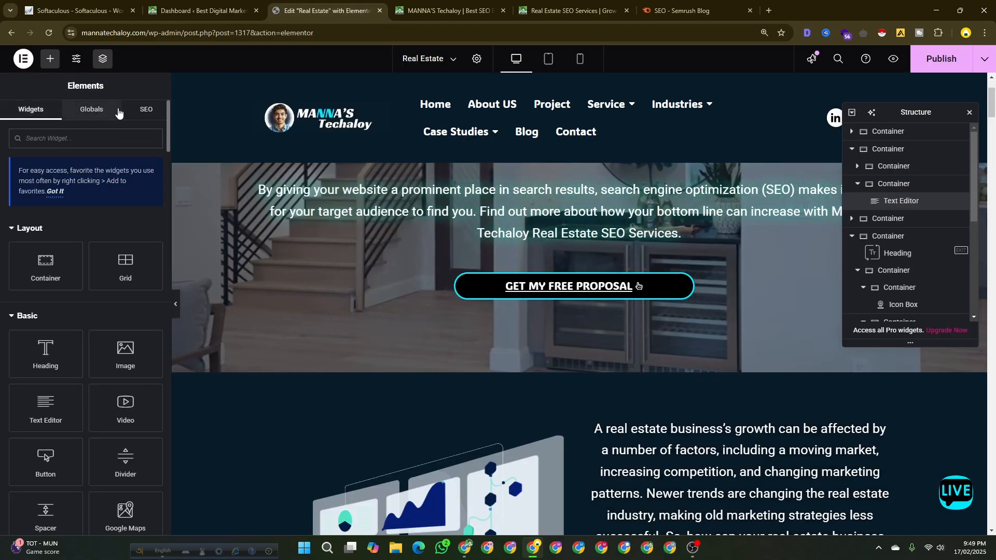
pyautogui.click(145, 109)
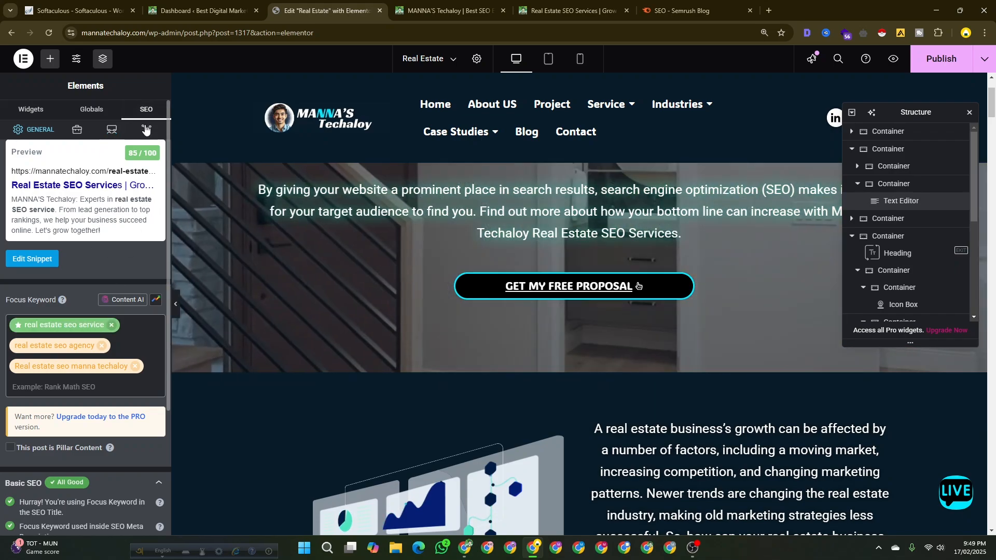
pyautogui.scroll(-3, 78, 383)
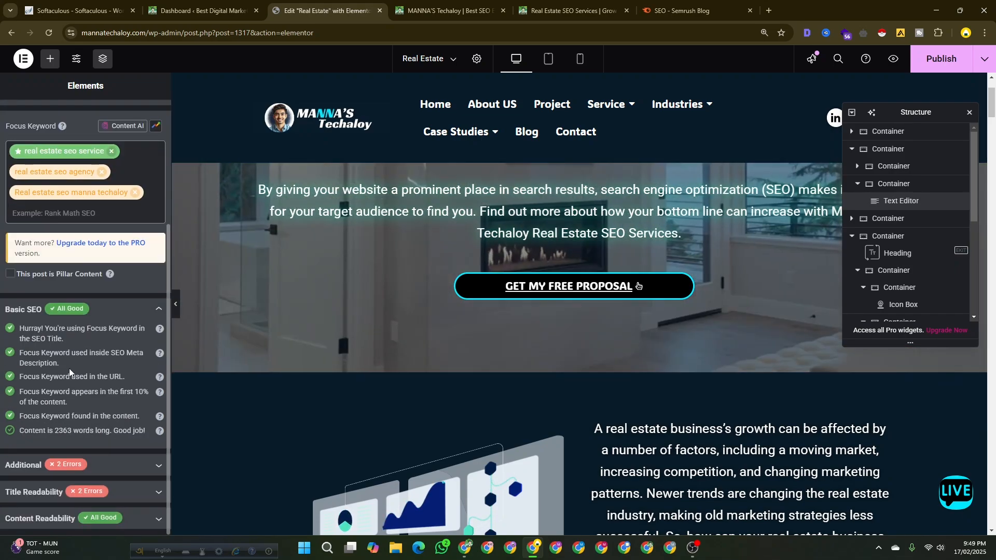
pyautogui.scroll(3, 86, 444)
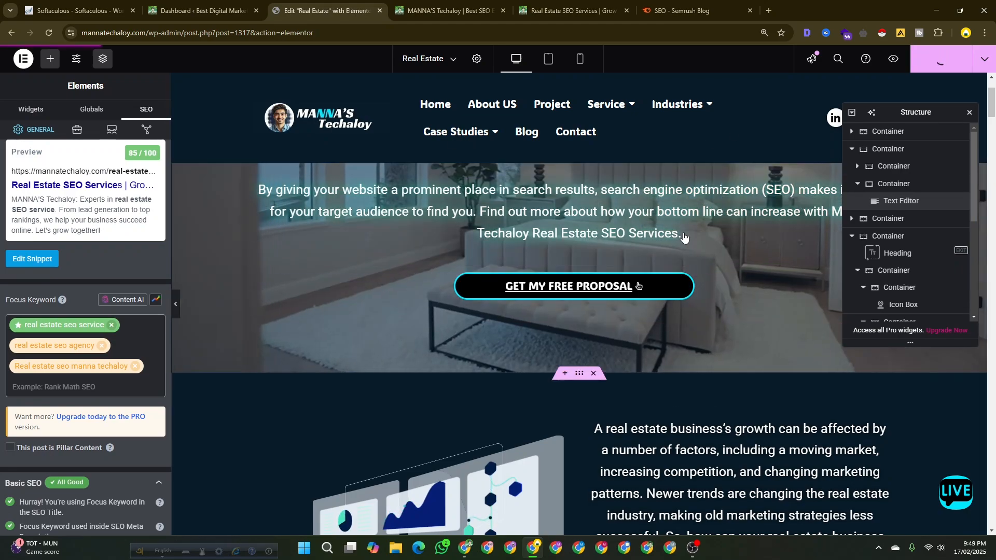
pyautogui.scroll(4, 601, 262)
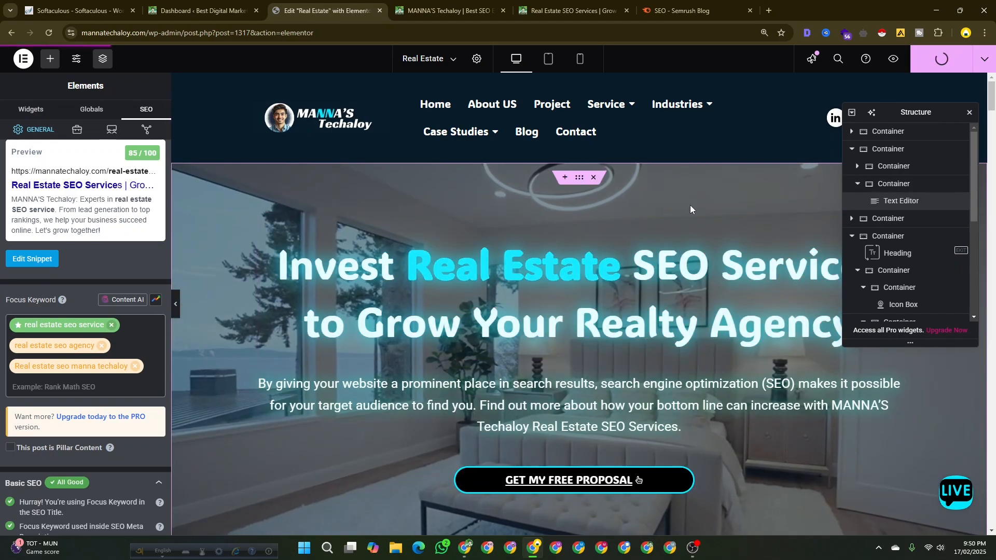